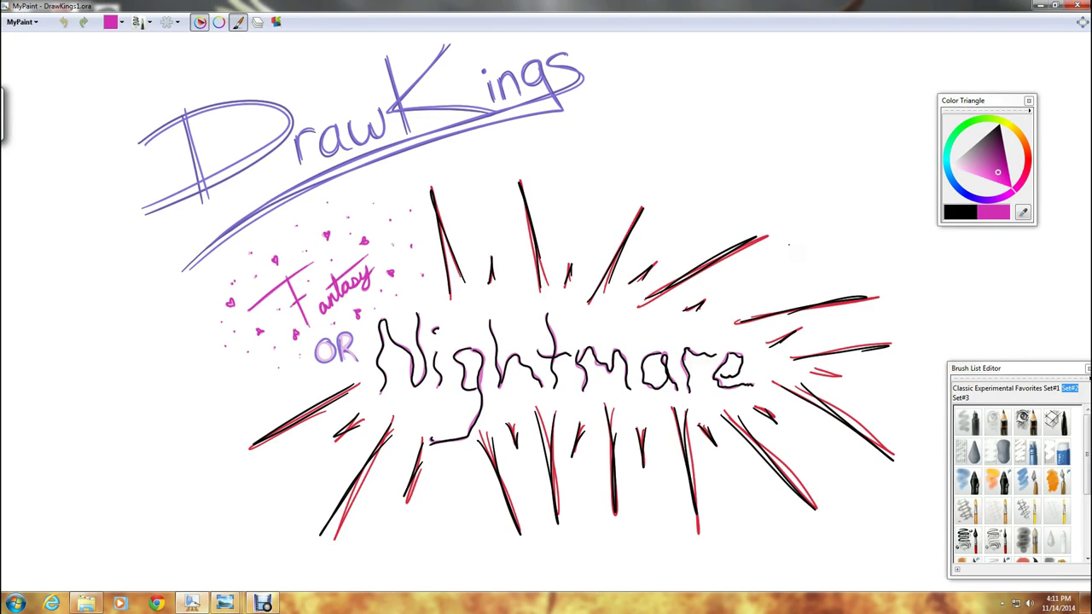
# Sketch two overlapping magenta ovals on an empty area of the canvas for the boy's head and cheeks.
pyautogui.moveTo(899, 348); pyautogui.dragTo(255, 133)
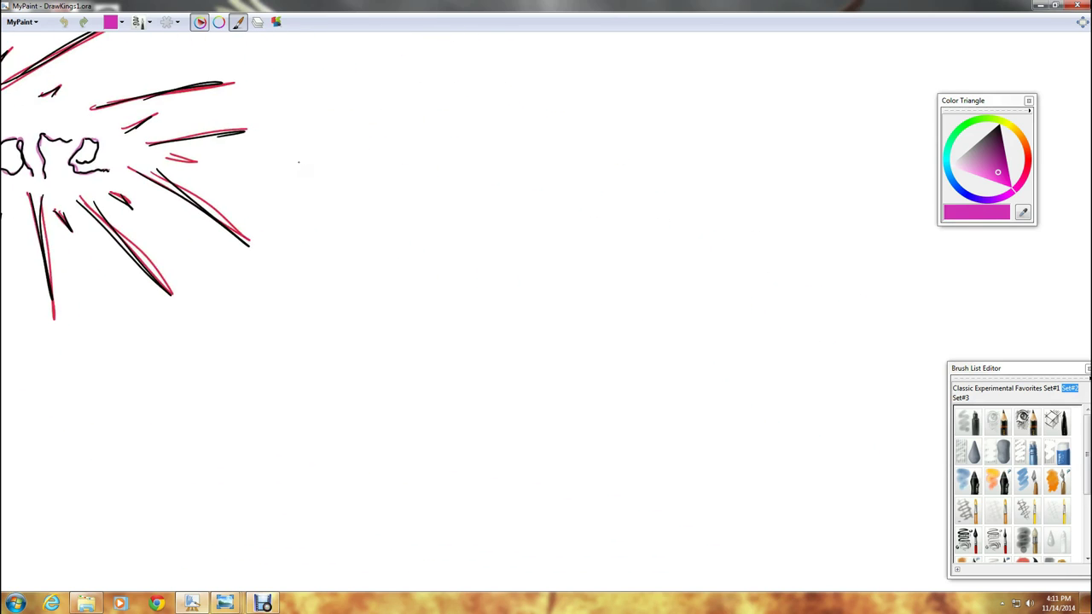
pyautogui.moveTo(657, 293); pyautogui.dragTo(410, 178)
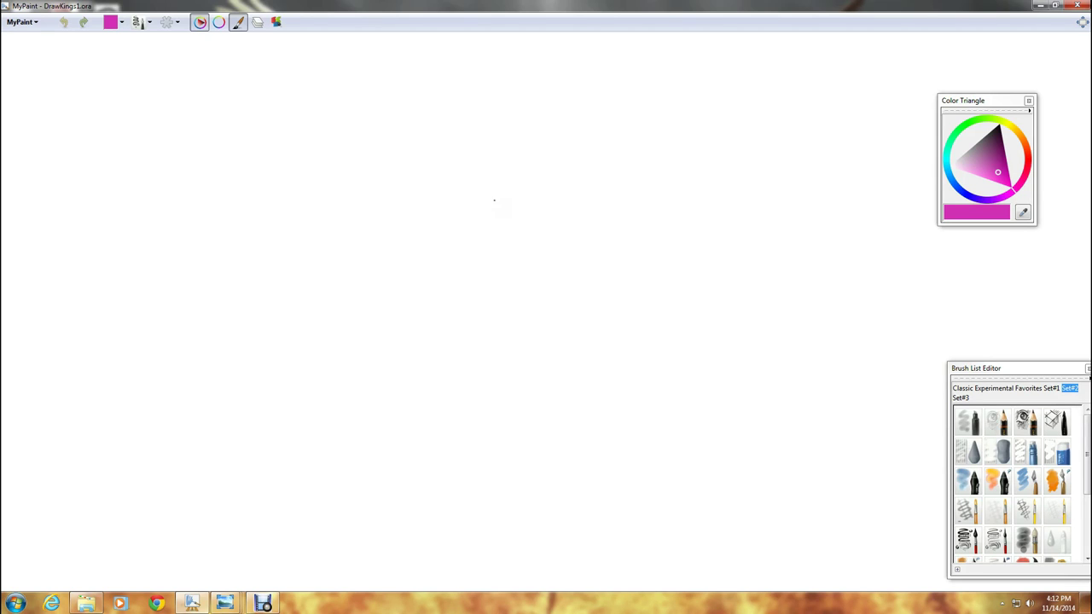
pyautogui.moveTo(520, 256)
pyautogui.mouseDown()
pyautogui.moveTo(536, 234)
pyautogui.moveTo(477, 248)
pyautogui.mouseUp()
pyautogui.hotkey('ctrl', 'z')
pyautogui.moveTo(488, 208)
pyautogui.mouseDown()
pyautogui.moveTo(481, 242)
pyautogui.moveTo(462, 226)
pyautogui.moveTo(524, 290)
pyautogui.moveTo(476, 194)
pyautogui.moveTo(524, 222)
pyautogui.moveTo(477, 265)
pyautogui.moveTo(524, 225)
pyautogui.moveTo(517, 197)
pyautogui.moveTo(475, 189)
pyautogui.moveTo(538, 209)
pyautogui.moveTo(495, 244)
pyautogui.moveTo(542, 224)
pyautogui.mouseUp()
pyautogui.hotkey('ctrl', 'z')
pyautogui.hotkey('ctrl', 'z')
pyautogui.hotkey('ctrl', 'z')
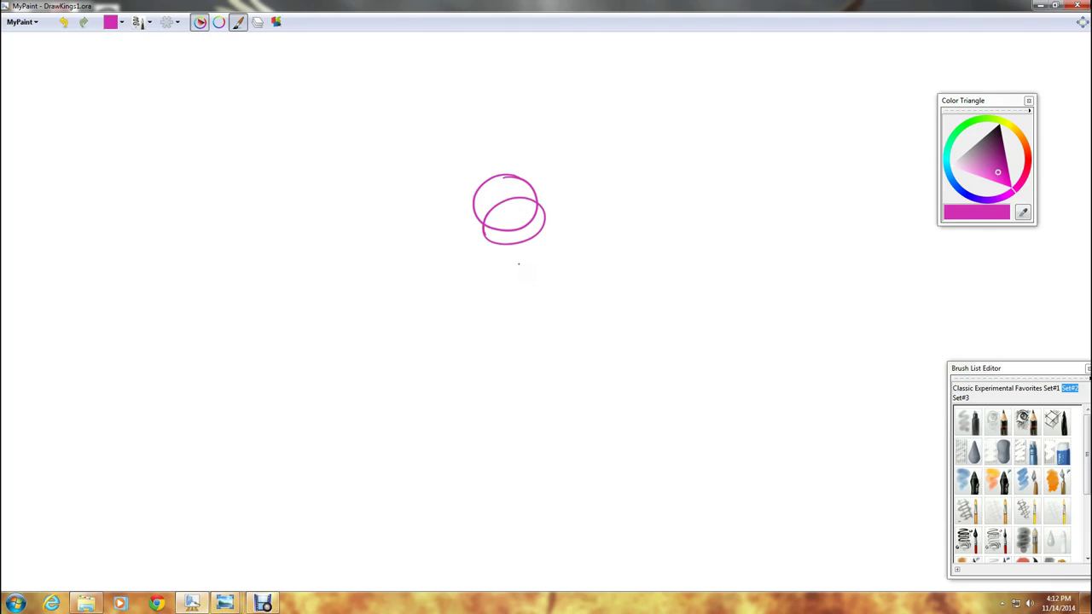
# Erase the overlapping lines inside the head outline and draw a small ear on its back edge.
pyautogui.press('e')
pyautogui.moveTo(493, 210); pyautogui.dragTo(487, 219)
pyautogui.click(489, 227)
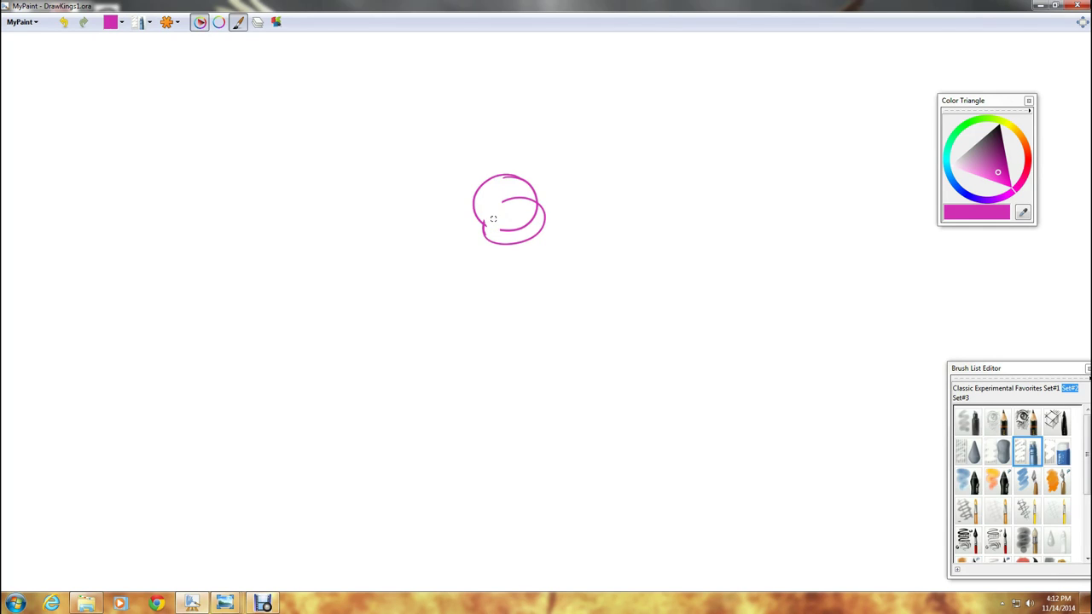
pyautogui.moveTo(484, 215)
pyautogui.mouseDown()
pyautogui.moveTo(499, 201)
pyautogui.moveTo(504, 219)
pyautogui.moveTo(512, 196)
pyautogui.moveTo(517, 215)
pyautogui.moveTo(527, 198)
pyautogui.moveTo(534, 204)
pyautogui.moveTo(527, 221)
pyautogui.moveTo(536, 209)
pyautogui.moveTo(519, 229)
pyautogui.moveTo(482, 231)
pyautogui.mouseUp()
pyautogui.press('e')
pyautogui.moveTo(479, 218); pyautogui.dragTo(485, 238)
pyautogui.hotkey('ctrl', 'z')
pyautogui.hotkey('ctrl', 'z')
pyautogui.hotkey('ctrl', 'z')
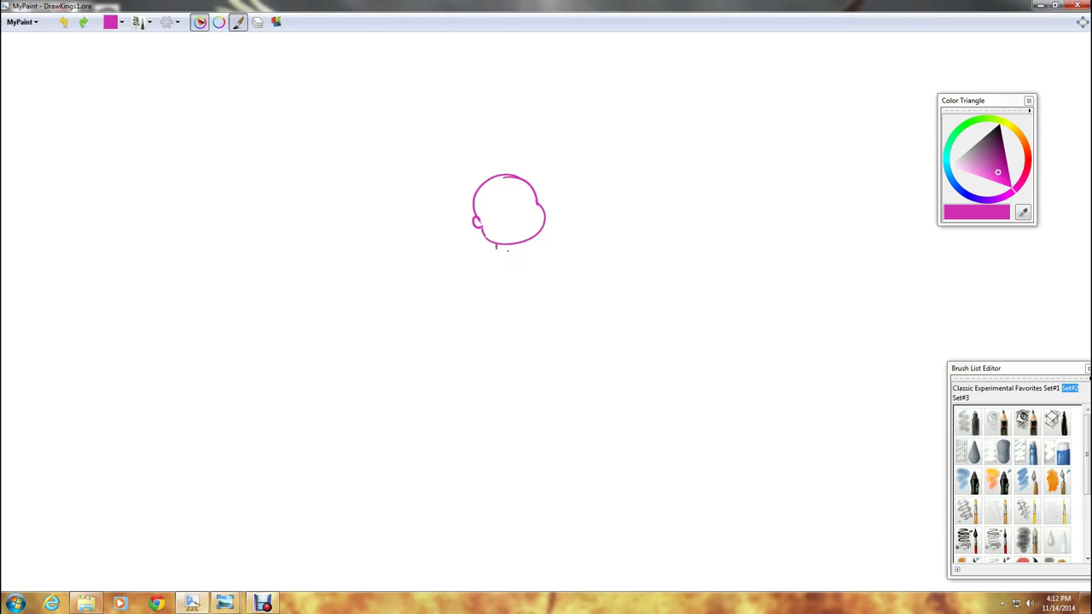
# Draw the boy's neck and collar, the back shoulder with its sleeve opening, and the back of the shirt.
pyautogui.moveTo(499, 248); pyautogui.dragTo(508, 248)
pyautogui.moveTo(493, 252); pyautogui.dragTo(469, 234)
pyautogui.moveTo(468, 234); pyautogui.dragTo(455, 245)
pyautogui.moveTo(457, 245); pyautogui.dragTo(478, 272)
pyautogui.moveTo(479, 273); pyautogui.dragTo(460, 327)
pyautogui.hotkey('ctrl', 'z')
pyautogui.moveTo(479, 275)
pyautogui.mouseDown()
pyautogui.moveTo(468, 333)
pyautogui.moveTo(483, 302)
pyautogui.moveTo(459, 325)
pyautogui.mouseUp()
# Draw the front shoulder line and front side of the shirt, flaring both sides at the hem.
pyautogui.moveTo(508, 249); pyautogui.dragTo(519, 259)
pyautogui.moveTo(515, 261); pyautogui.dragTo(523, 284)
pyautogui.moveTo(522, 287); pyautogui.dragTo(508, 325)
pyautogui.moveTo(513, 316); pyautogui.dragTo(516, 326)
pyautogui.hotkey('ctrl', 'z')
pyautogui.moveTo(460, 324); pyautogui.dragTo(457, 333)
# Draw the boy's back arm bent upward at the elbow, ending in a raised fist.
pyautogui.moveTo(455, 224); pyautogui.dragTo(464, 243)
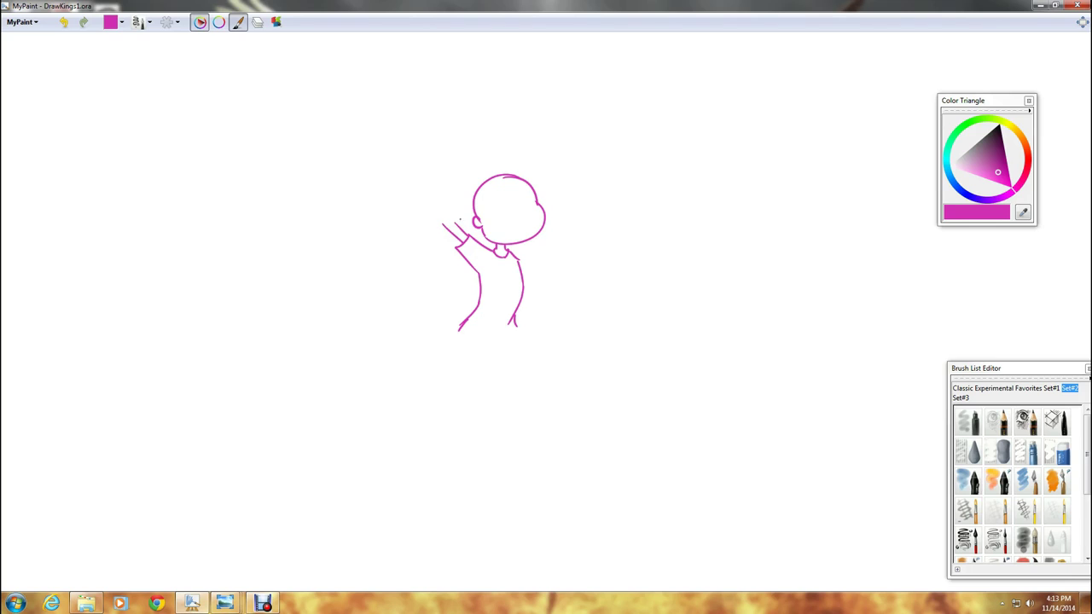
pyautogui.hotkey('ctrl', 'z')
pyautogui.moveTo(454, 222); pyautogui.dragTo(459, 180)
pyautogui.moveTo(443, 223); pyautogui.dragTo(448, 181)
pyautogui.moveTo(444, 167)
pyautogui.mouseDown()
pyautogui.moveTo(451, 179)
pyautogui.moveTo(448, 158)
pyautogui.moveTo(470, 166)
pyautogui.mouseUp()
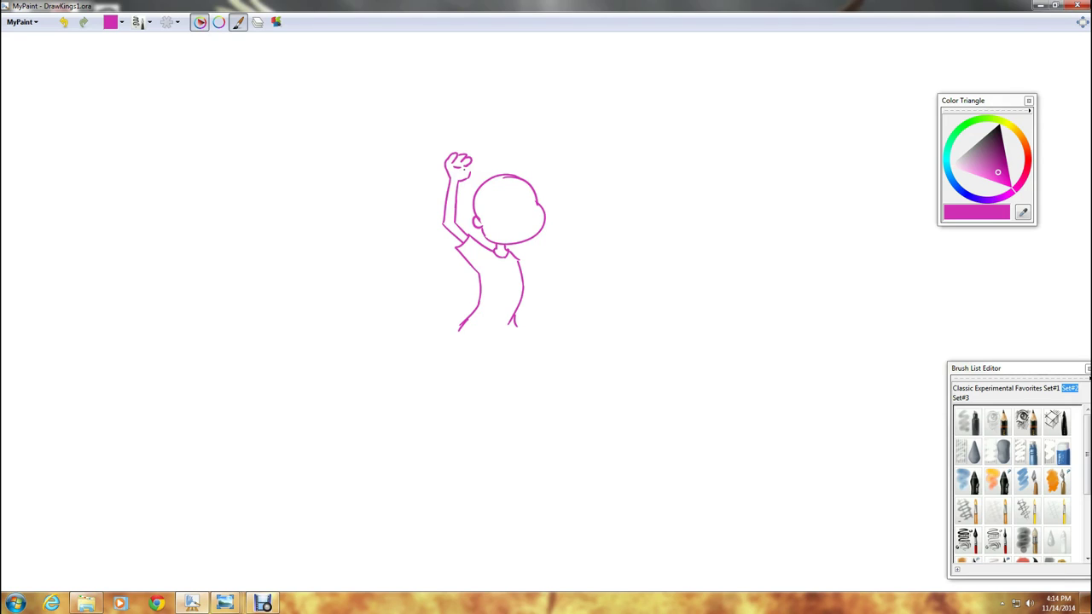
pyautogui.moveTo(461, 172); pyautogui.dragTo(470, 170)
# Erase the front shoulder line and redraw the shoulder with a short sleeve.
pyautogui.press('e')
pyautogui.moveTo(512, 256); pyautogui.dragTo(525, 255)
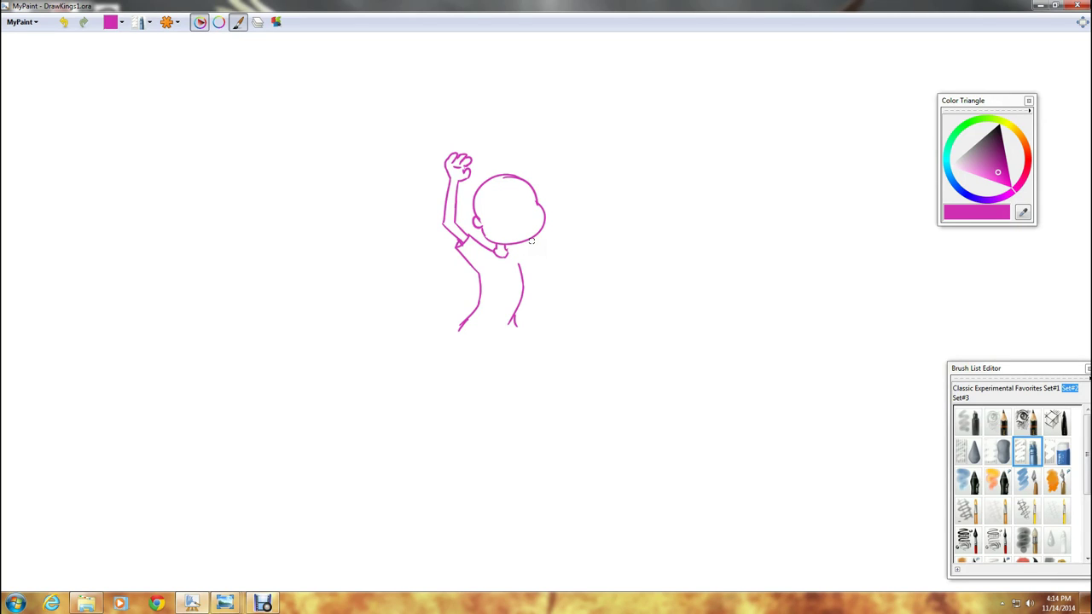
pyautogui.press('e')
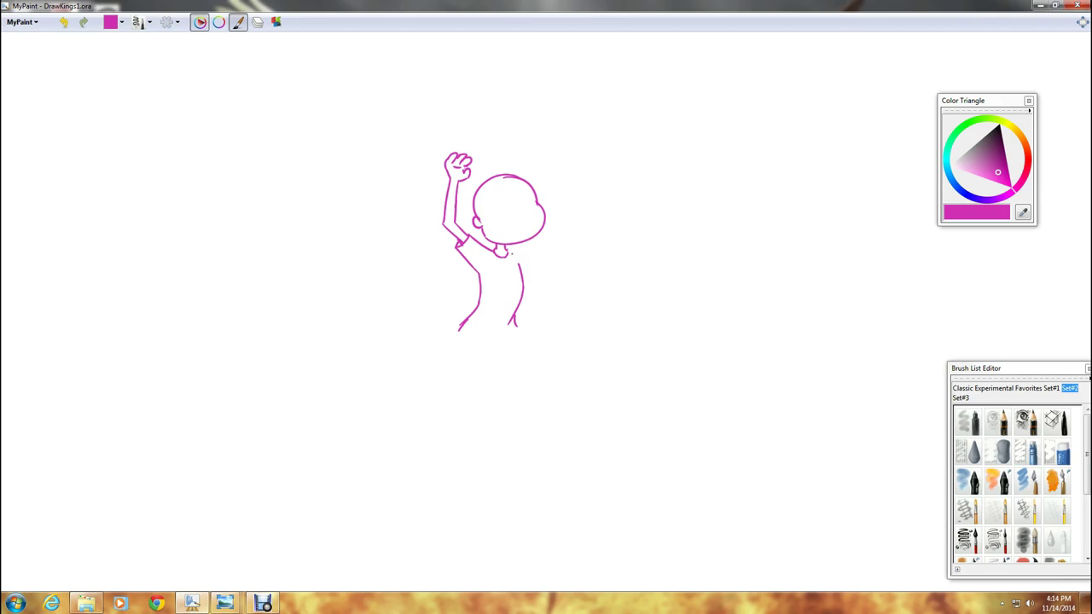
pyautogui.moveTo(507, 249); pyautogui.dragTo(532, 274)
pyautogui.moveTo(532, 276); pyautogui.dragTo(529, 290)
pyautogui.hotkey('ctrl', 'z')
pyautogui.moveTo(534, 274); pyautogui.dragTo(531, 284)
pyautogui.hotkey('ctrl', 'z')
# Draw the curved shirt hem and a pair of shorts with a bent thigh below it.
pyautogui.moveTo(459, 331)
pyautogui.mouseDown()
pyautogui.moveTo(505, 333)
pyautogui.moveTo(491, 327)
pyautogui.moveTo(487, 335)
pyautogui.moveTo(510, 339)
pyautogui.moveTo(483, 327)
pyautogui.moveTo(511, 326)
pyautogui.mouseUp()
pyautogui.hotkey('ctrl', 'z')
pyautogui.moveTo(461, 332); pyautogui.dragTo(484, 366)
pyautogui.hotkey('ctrl', 'z')
pyautogui.moveTo(486, 368); pyautogui.dragTo(517, 357)
pyautogui.hotkey('ctrl', 'z')
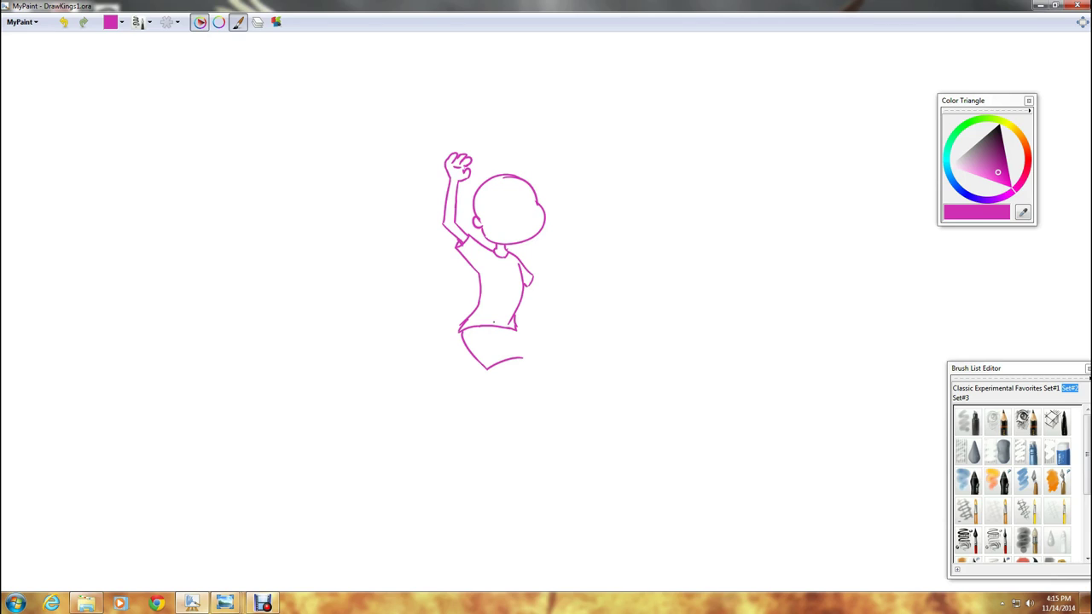
pyautogui.moveTo(511, 339)
pyautogui.mouseDown()
pyautogui.moveTo(523, 358)
pyautogui.moveTo(520, 341)
pyautogui.mouseUp()
pyautogui.hotkey('ctrl', 'z')
# Draw the boy's front forearm bent at the elbow and reaching forward from the short sleeve.
pyautogui.moveTo(527, 285); pyautogui.dragTo(539, 295)
pyautogui.moveTo(559, 279); pyautogui.dragTo(541, 290)
pyautogui.moveTo(558, 288)
pyautogui.mouseDown()
pyautogui.moveTo(539, 297)
pyautogui.moveTo(568, 279)
pyautogui.mouseUp()
pyautogui.hotkey('ctrl', 'z')
# Draw the boy's knee and lower leg slanting backward from the shorts down to the ankle.
pyautogui.moveTo(491, 367); pyautogui.dragTo(506, 373)
pyautogui.moveTo(518, 358); pyautogui.dragTo(526, 370)
pyautogui.moveTo(503, 371); pyautogui.dragTo(470, 401)
pyautogui.moveTo(527, 369); pyautogui.dragTo(484, 401)
pyautogui.hotkey('ctrl', 'z')
pyautogui.moveTo(525, 369); pyautogui.dragTo(470, 407)
pyautogui.hotkey('ctrl', 'z')
pyautogui.moveTo(526, 368); pyautogui.dragTo(470, 401)
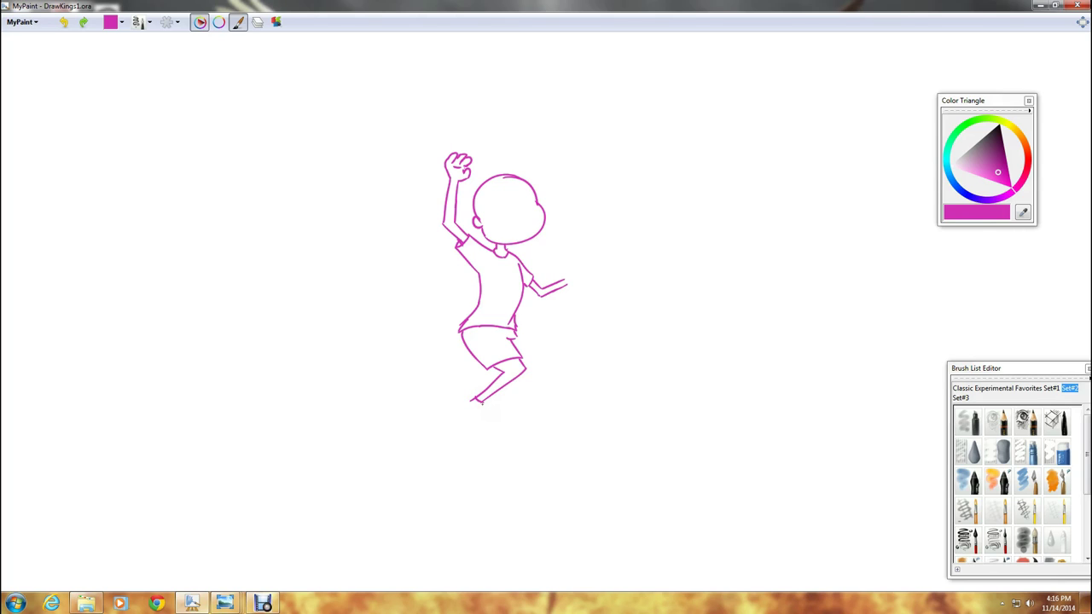
# Clean up the ankle and draw a sock cuff and shoe at the end of the boy's leg.
pyautogui.moveTo(476, 395); pyautogui.dragTo(472, 400)
pyautogui.hotkey('ctrl', 'z')
pyautogui.press('e')
pyautogui.moveTo(472, 400); pyautogui.dragTo(469, 394)
pyautogui.press('e')
pyautogui.moveTo(477, 394); pyautogui.dragTo(473, 401)
pyautogui.moveTo(474, 397); pyautogui.dragTo(462, 402)
pyautogui.moveTo(462, 403); pyautogui.dragTo(474, 420)
pyautogui.hotkey('ctrl', 'z')
pyautogui.moveTo(485, 405); pyautogui.dragTo(509, 423)
pyautogui.moveTo(476, 423); pyautogui.dragTo(505, 429)
pyautogui.moveTo(518, 329)
pyautogui.mouseDown()
pyautogui.moveTo(581, 200)
pyautogui.moveTo(619, 150)
pyautogui.mouseUp()
pyautogui.hotkey('ctrl', 'z')
pyautogui.moveTo(517, 333)
pyautogui.mouseDown()
pyautogui.moveTo(607, 276)
pyautogui.moveTo(677, 162)
pyautogui.mouseUp()
pyautogui.hotkey('ctrl', 'z')
pyautogui.moveTo(515, 333)
pyautogui.mouseDown()
pyautogui.moveTo(589, 232)
pyautogui.moveTo(684, 156)
pyautogui.mouseUp()
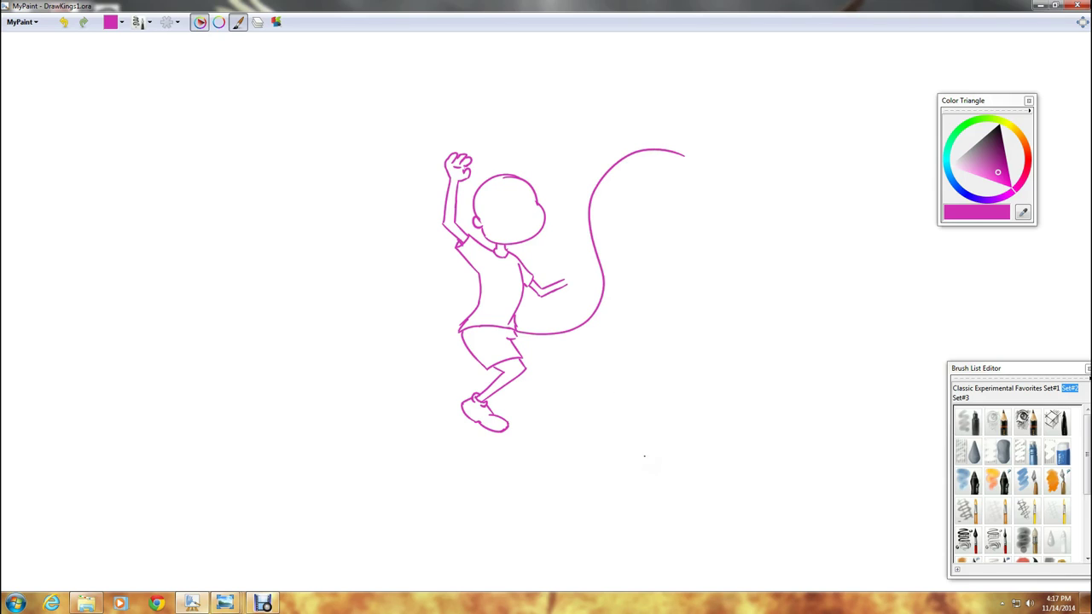
pyautogui.hotkey('ctrl', 'z')
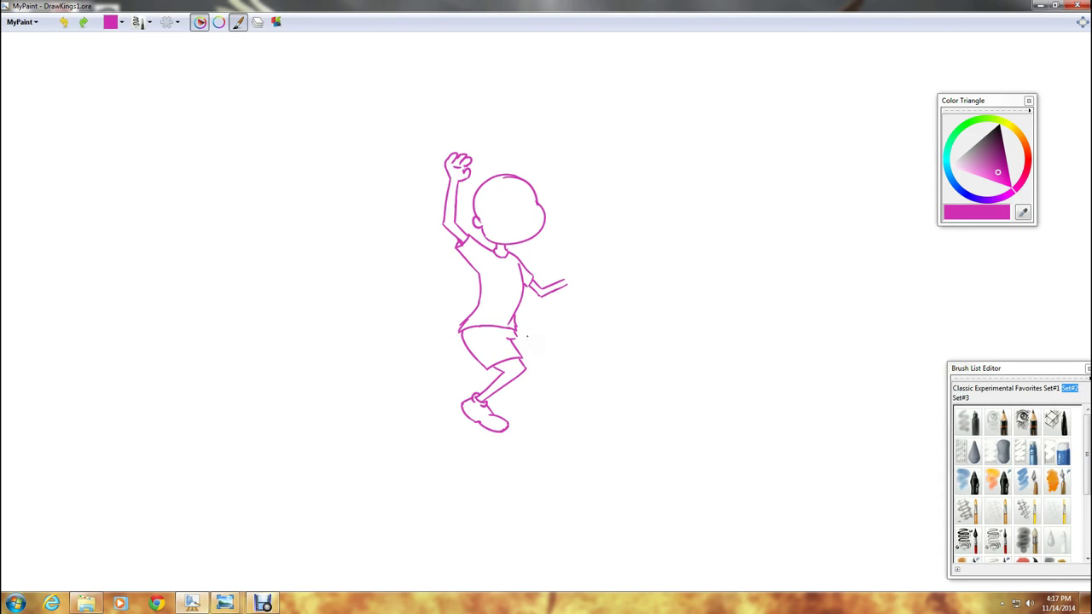
# Draw the creature's back rising from the boy's seat into a curved neck, pointed head and throat line.
pyautogui.moveTo(516, 339)
pyautogui.mouseDown()
pyautogui.moveTo(594, 321)
pyautogui.moveTo(645, 169)
pyautogui.mouseUp()
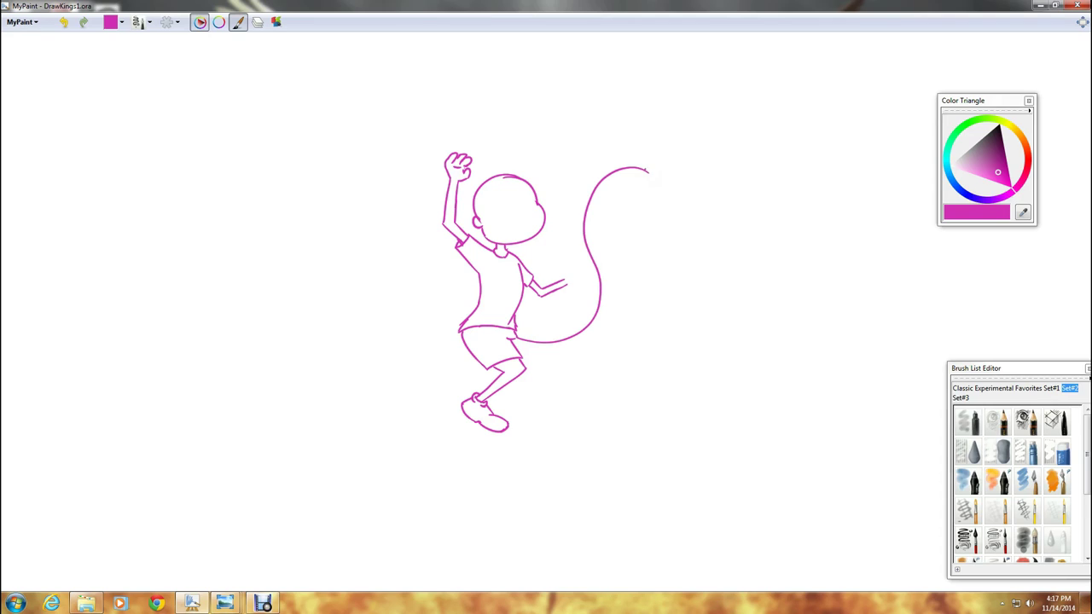
pyautogui.moveTo(648, 171); pyautogui.dragTo(713, 213)
pyautogui.moveTo(713, 215)
pyautogui.mouseDown()
pyautogui.moveTo(705, 226)
pyautogui.moveTo(646, 229)
pyautogui.mouseUp()
pyautogui.moveTo(645, 229)
pyautogui.mouseDown()
pyautogui.moveTo(632, 235)
pyautogui.moveTo(661, 286)
pyautogui.moveTo(668, 343)
pyautogui.mouseUp()
pyautogui.hotkey('ctrl', 'z')
pyautogui.moveTo(632, 236); pyautogui.dragTo(667, 338)
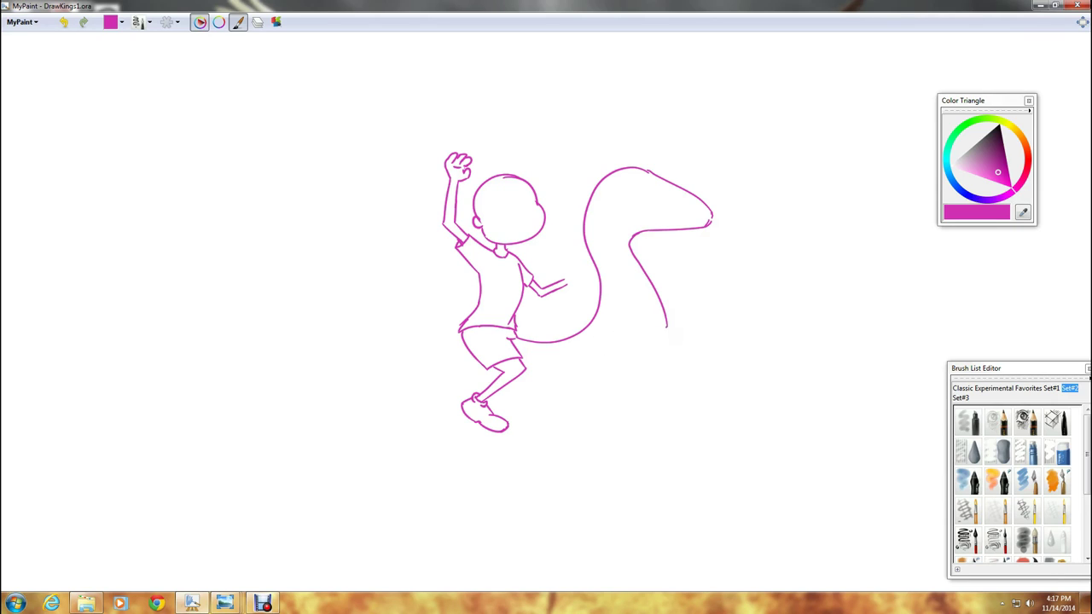
pyautogui.hotkey('ctrl', 'z')
pyautogui.moveTo(630, 240); pyautogui.dragTo(674, 341)
# Draw the creature's chest and belly curving from the throat line back to the boy's shoe.
pyautogui.moveTo(674, 343); pyautogui.dragTo(636, 390)
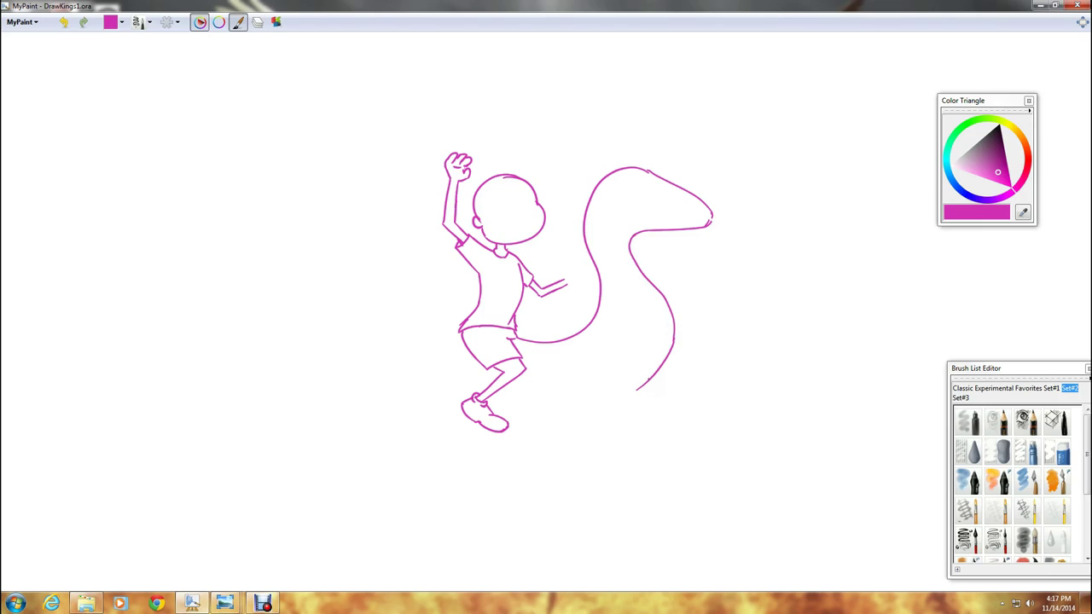
pyautogui.hotkey('ctrl', 'z')
pyautogui.moveTo(673, 341)
pyautogui.mouseDown()
pyautogui.moveTo(660, 378)
pyautogui.moveTo(611, 406)
pyautogui.mouseUp()
pyautogui.hotkey('ctrl', 'z')
pyautogui.moveTo(674, 342); pyautogui.dragTo(646, 386)
pyautogui.hotkey('ctrl', 'z')
pyautogui.moveTo(675, 344)
pyautogui.mouseDown()
pyautogui.moveTo(640, 385)
pyautogui.moveTo(555, 419)
pyautogui.mouseUp()
pyautogui.hotkey('ctrl', 'z')
pyautogui.moveTo(661, 372)
pyautogui.mouseDown()
pyautogui.moveTo(584, 422)
pyautogui.moveTo(546, 429)
pyautogui.mouseUp()
pyautogui.moveTo(513, 429); pyautogui.dragTo(557, 429)
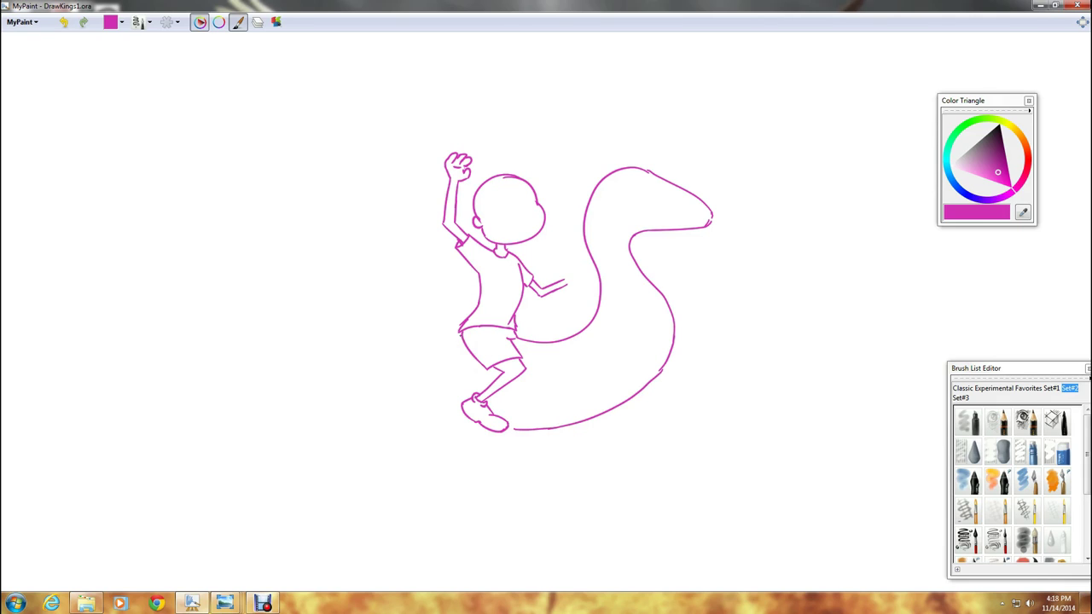
# Draw both curved sides of the creature's near thigh around the boy's shoe.
pyautogui.moveTo(441, 337); pyautogui.dragTo(299, 208)
pyautogui.hotkey('ctrl', 'z')
pyautogui.moveTo(524, 399); pyautogui.dragTo(546, 488)
pyautogui.moveTo(521, 398); pyautogui.dragTo(534, 475)
pyautogui.moveTo(436, 369)
pyautogui.mouseDown()
pyautogui.moveTo(421, 449)
pyautogui.moveTo(467, 483)
pyautogui.mouseUp()
pyautogui.hotkey('ctrl', 'z')
pyautogui.moveTo(434, 371)
pyautogui.mouseDown()
pyautogui.moveTo(418, 398)
pyautogui.moveTo(463, 475)
pyautogui.mouseUp()
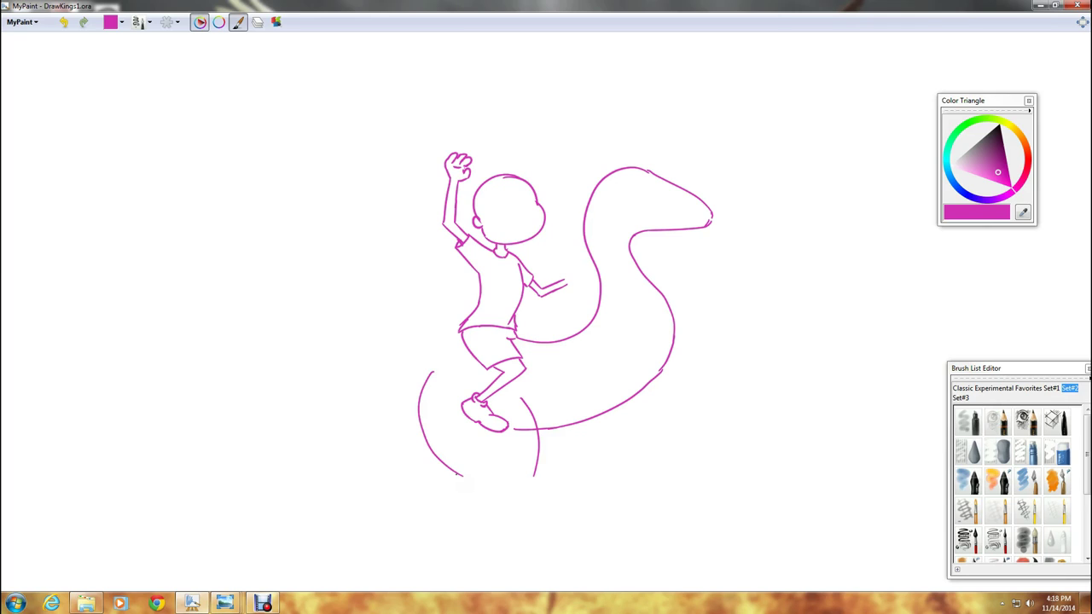
pyautogui.moveTo(462, 475); pyautogui.dragTo(471, 490)
# Draw the creature's near lower leg tapering from the knee down to the ankle.
pyautogui.moveTo(675, 446); pyautogui.dragTo(658, 366)
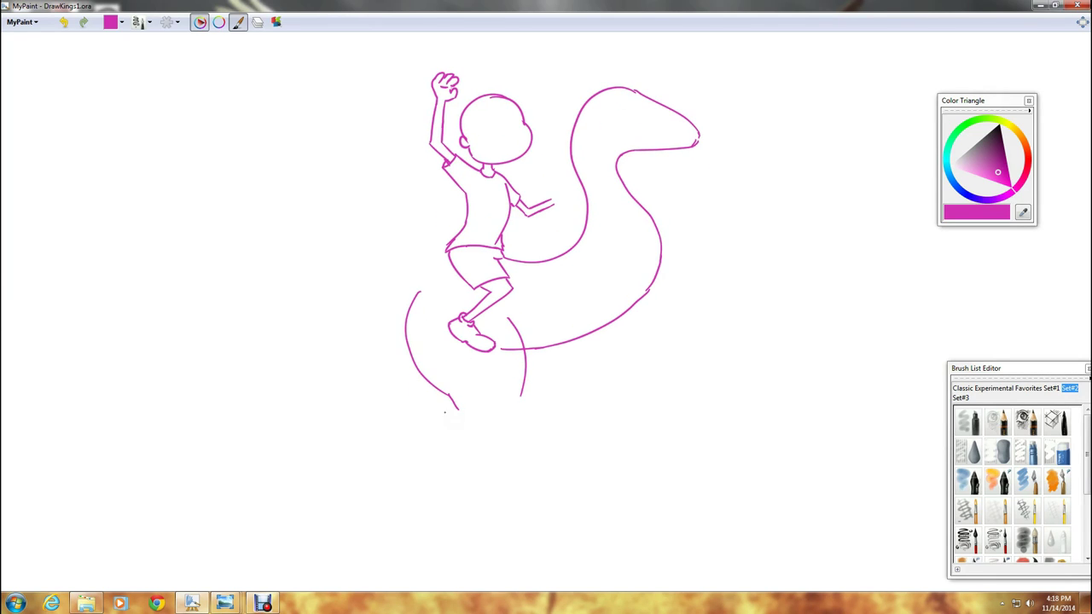
pyautogui.moveTo(459, 410); pyautogui.dragTo(407, 503)
pyautogui.hotkey('ctrl', 'z')
pyautogui.moveTo(458, 410); pyautogui.dragTo(404, 481)
pyautogui.moveTo(521, 397)
pyautogui.mouseDown()
pyautogui.moveTo(514, 420)
pyautogui.moveTo(459, 469)
pyautogui.mouseUp()
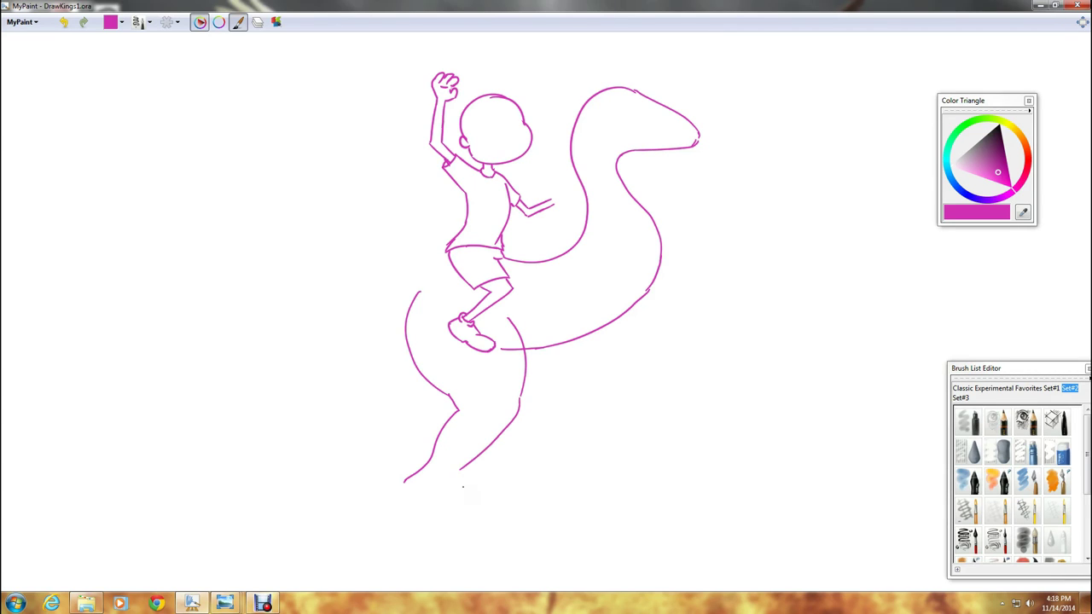
pyautogui.moveTo(459, 470); pyautogui.dragTo(461, 475)
# Draw the creature's far leg below the belly, with its heel and the outline of its foot.
pyautogui.moveTo(581, 338); pyautogui.dragTo(607, 406)
pyautogui.hotkey('ctrl', 'z')
pyautogui.moveTo(582, 336)
pyautogui.mouseDown()
pyautogui.moveTo(589, 399)
pyautogui.moveTo(568, 412)
pyautogui.mouseUp()
pyautogui.moveTo(521, 414); pyautogui.dragTo(517, 432)
pyautogui.moveTo(518, 432); pyautogui.dragTo(592, 431)
pyautogui.hotkey('ctrl', 'z')
pyautogui.moveTo(545, 443); pyautogui.dragTo(597, 437)
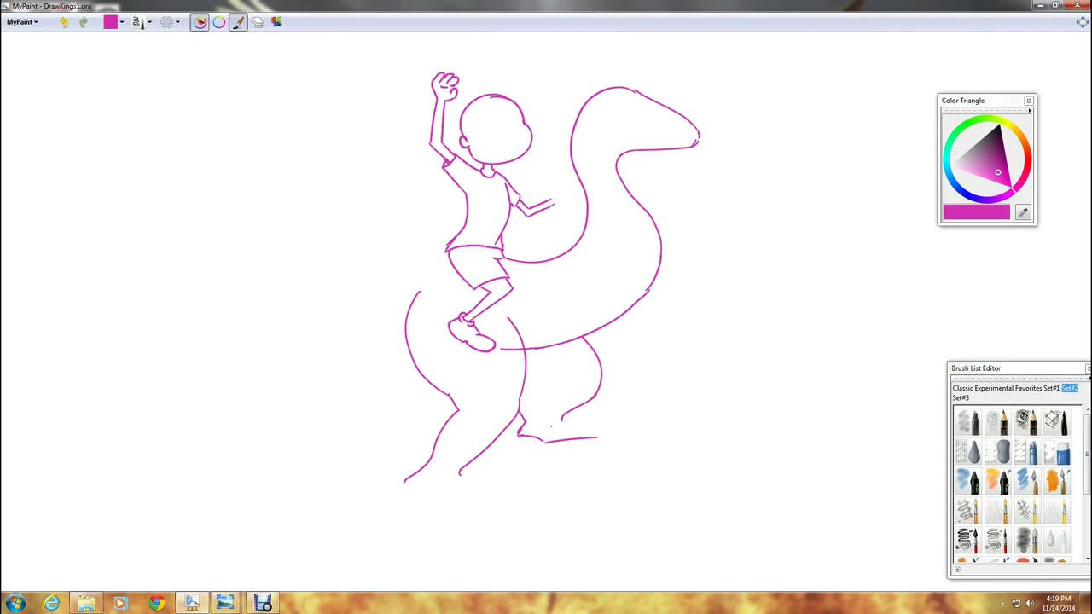
pyautogui.moveTo(566, 420); pyautogui.dragTo(615, 422)
# Draw the top, heel, sole and first toe of the creature's near foot.
pyautogui.moveTo(460, 471); pyautogui.dragTo(529, 478)
pyautogui.hotkey('ctrl', 'z')
pyautogui.moveTo(459, 467)
pyautogui.mouseDown()
pyautogui.moveTo(482, 485)
pyautogui.moveTo(512, 484)
pyautogui.mouseUp()
pyautogui.moveTo(405, 482)
pyautogui.mouseDown()
pyautogui.moveTo(532, 500)
pyautogui.moveTo(450, 495)
pyautogui.moveTo(500, 505)
pyautogui.mouseUp()
pyautogui.hotkey('ctrl', 'z')
pyautogui.hotkey('ctrl', 'z')
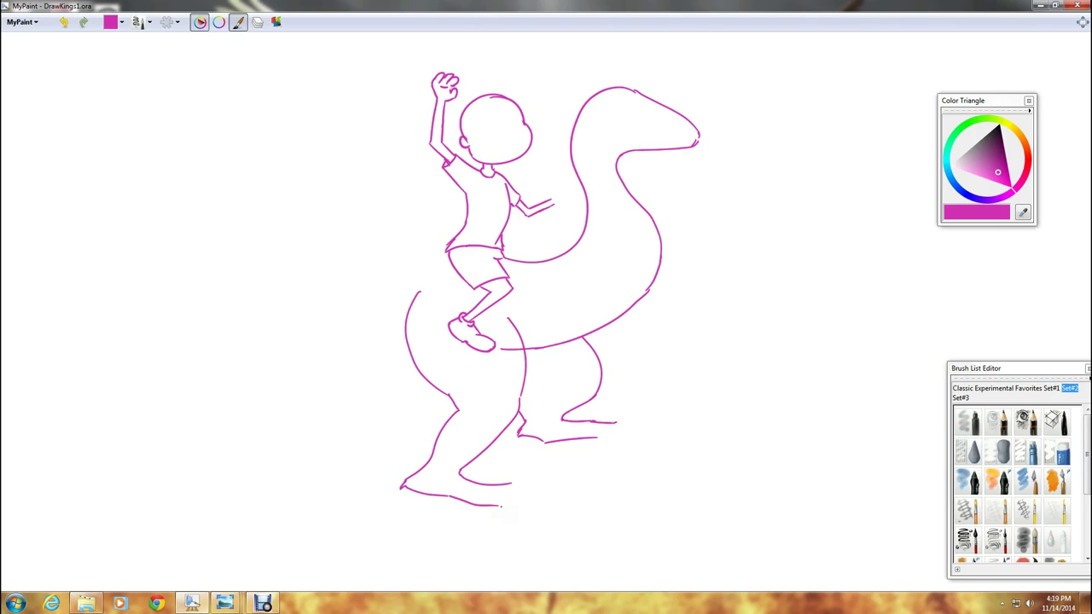
pyautogui.moveTo(491, 504); pyautogui.dragTo(509, 501)
# Draw the toes and a large upturned claw on the creature's far foot.
pyautogui.moveTo(605, 443); pyautogui.dragTo(631, 438)
pyautogui.moveTo(621, 429); pyautogui.dragTo(630, 433)
pyautogui.moveTo(618, 430); pyautogui.dragTo(627, 435)
pyautogui.moveTo(623, 425)
pyautogui.mouseDown()
pyautogui.moveTo(654, 419)
pyautogui.moveTo(665, 447)
pyautogui.moveTo(651, 416)
pyautogui.mouseUp()
pyautogui.hotkey('ctrl', 'z')
# Add the remaining toes and a large upturned claw to the creature's near foot.
pyautogui.moveTo(500, 493)
pyautogui.mouseDown()
pyautogui.moveTo(514, 509)
pyautogui.moveTo(517, 485)
pyautogui.mouseUp()
pyautogui.hotkey('ctrl', 'z')
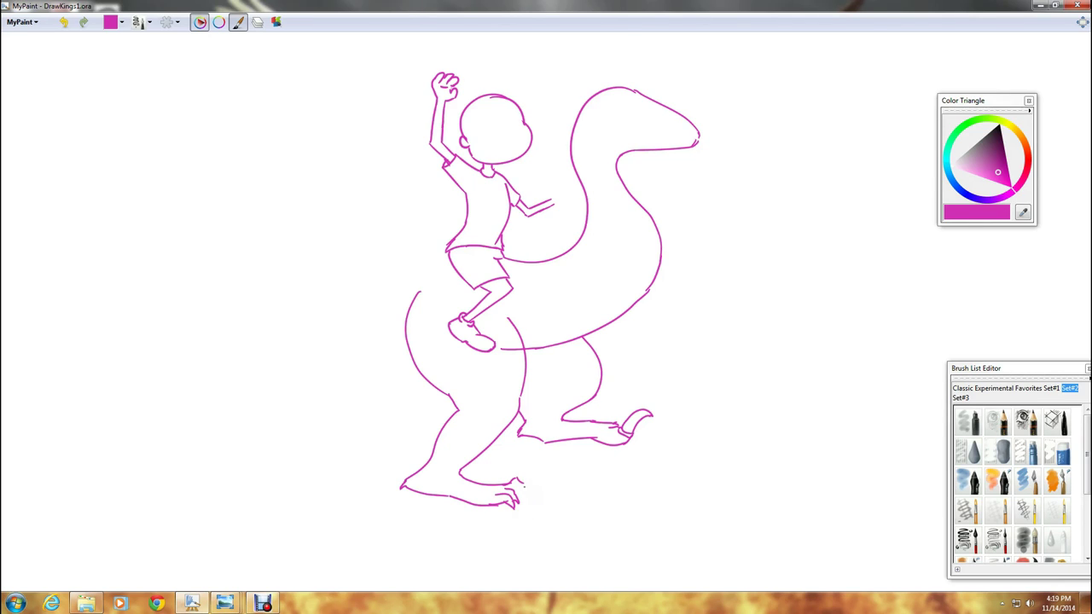
pyautogui.moveTo(523, 487)
pyautogui.mouseDown()
pyautogui.moveTo(520, 497)
pyautogui.moveTo(557, 469)
pyautogui.moveTo(528, 478)
pyautogui.moveTo(524, 467)
pyautogui.moveTo(547, 465)
pyautogui.mouseUp()
pyautogui.hotkey('ctrl', 'z')
pyautogui.hotkey('ctrl', 'z')
# Erase the back of the creature's neck and redraw it closer to the boy for a thicker neck.
pyautogui.press('e')
pyautogui.moveTo(576, 169)
pyautogui.mouseDown()
pyautogui.moveTo(583, 221)
pyautogui.moveTo(585, 176)
pyautogui.mouseUp()
pyautogui.moveTo(570, 249)
pyautogui.mouseDown()
pyautogui.moveTo(577, 239)
pyautogui.moveTo(560, 260)
pyautogui.moveTo(567, 266)
pyautogui.mouseUp()
pyautogui.press('e')
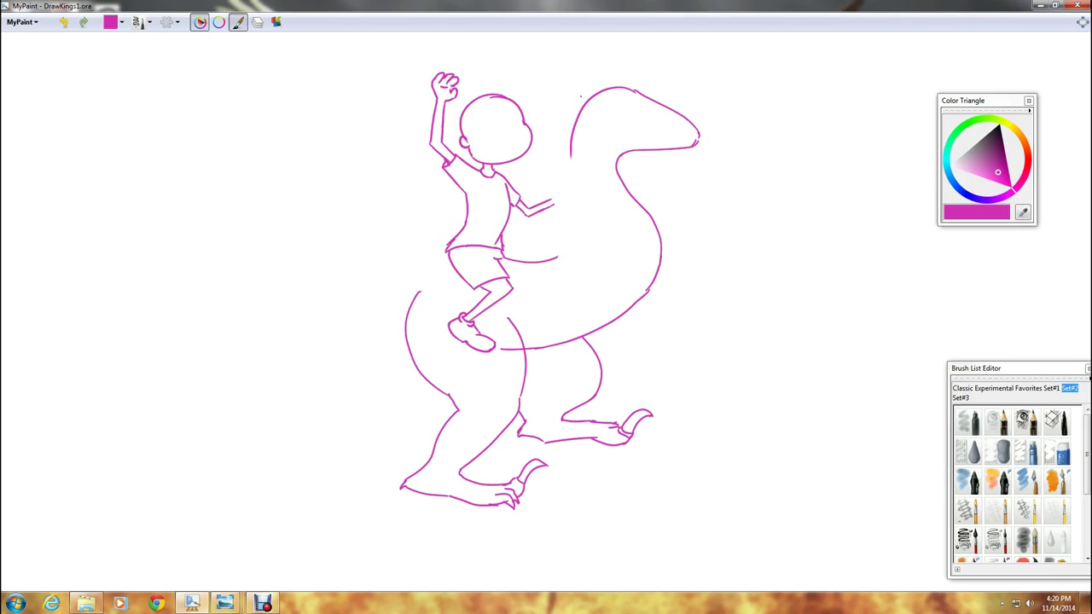
pyautogui.moveTo(602, 89)
pyautogui.mouseDown()
pyautogui.moveTo(562, 162)
pyautogui.moveTo(596, 97)
pyautogui.mouseUp()
pyautogui.press('1')
pyautogui.press('2')
pyautogui.moveTo(562, 145); pyautogui.dragTo(583, 210)
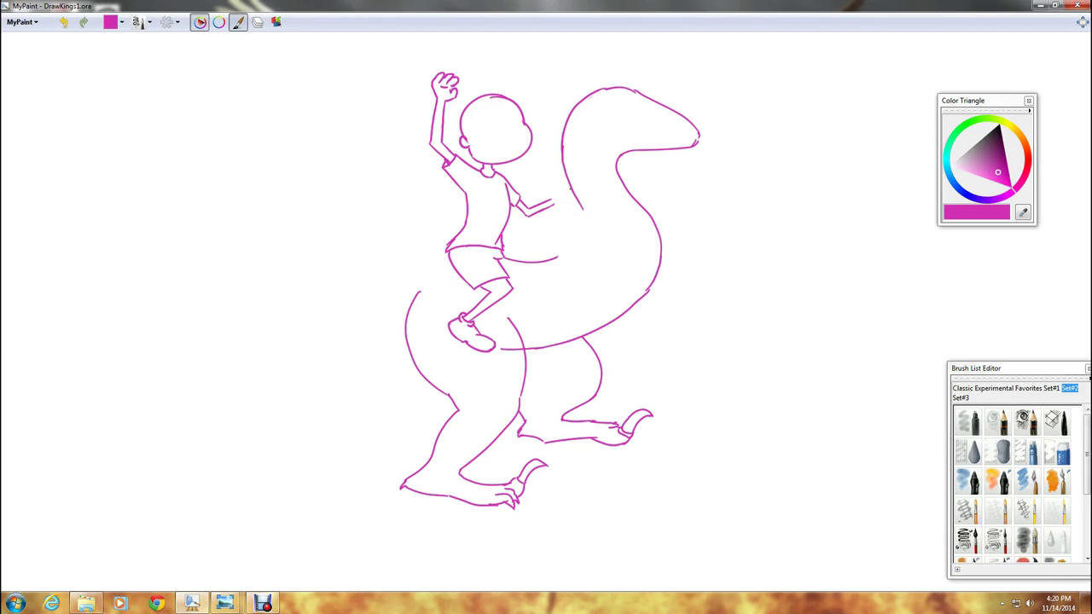
pyautogui.moveTo(578, 200); pyautogui.dragTo(560, 255)
# Erase the old back line and redraw it straighter from the base of the neck to the boy's waist.
pyautogui.press('e')
pyautogui.moveTo(561, 249)
pyautogui.mouseDown()
pyautogui.moveTo(538, 261)
pyautogui.moveTo(509, 253)
pyautogui.mouseUp()
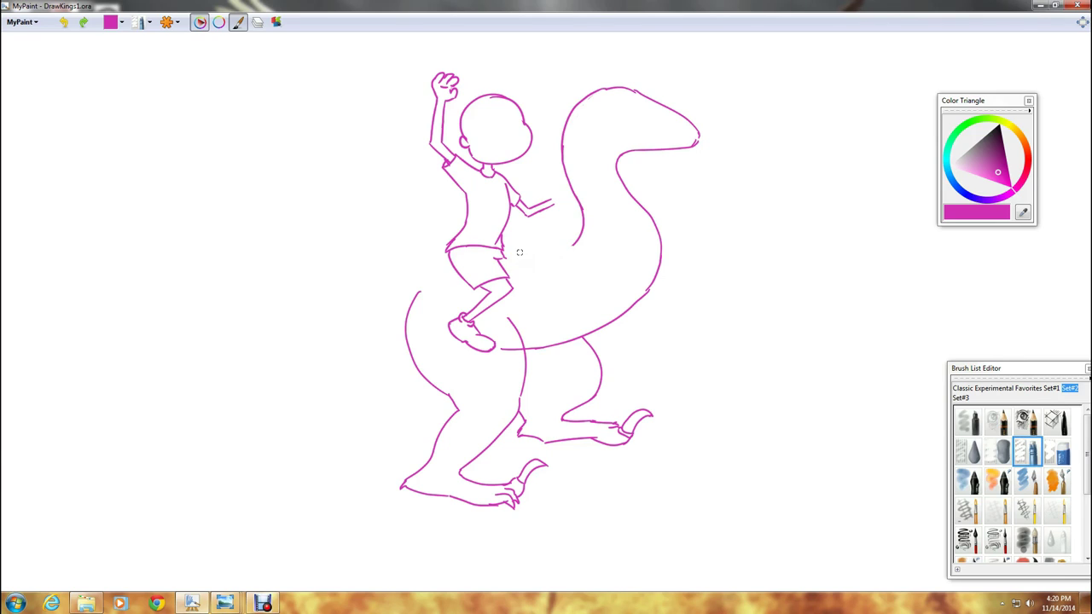
pyautogui.press('e')
pyautogui.moveTo(574, 243); pyautogui.dragTo(503, 257)
pyautogui.hotkey('ctrl', 'z')
pyautogui.hotkey('ctrl', 'z')
pyautogui.moveTo(578, 244)
pyautogui.mouseDown()
pyautogui.moveTo(503, 250)
pyautogui.moveTo(519, 249)
pyautogui.mouseUp()
pyautogui.hotkey('ctrl', 'z')
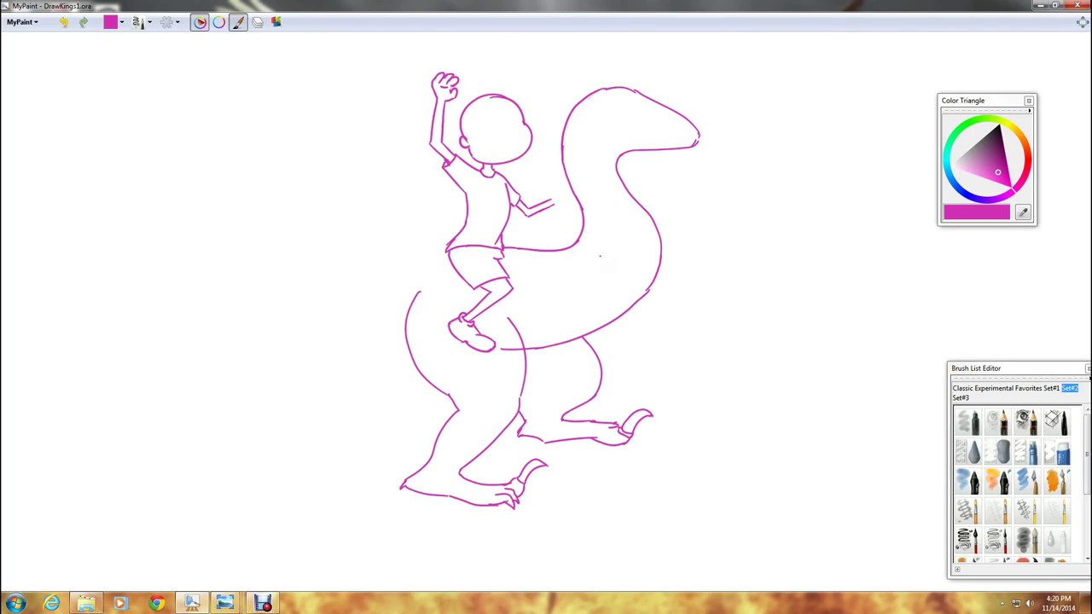
# Draw the shoulder and outer edge of the creature's near arm over its chest and erase the body line crossing it.
pyautogui.moveTo(607, 254); pyautogui.dragTo(633, 258)
pyautogui.hotkey('ctrl', 'z')
pyautogui.hotkey('ctrl', 'z')
pyautogui.moveTo(610, 253); pyautogui.dragTo(600, 307)
pyautogui.hotkey('ctrl', 'z')
pyautogui.moveTo(610, 254); pyautogui.dragTo(599, 308)
pyautogui.hotkey('ctrl', 'z')
pyautogui.moveTo(611, 254); pyautogui.dragTo(603, 329)
pyautogui.press('e')
pyautogui.moveTo(621, 309)
pyautogui.mouseDown()
pyautogui.moveTo(606, 322)
pyautogui.moveTo(644, 305)
pyautogui.mouseUp()
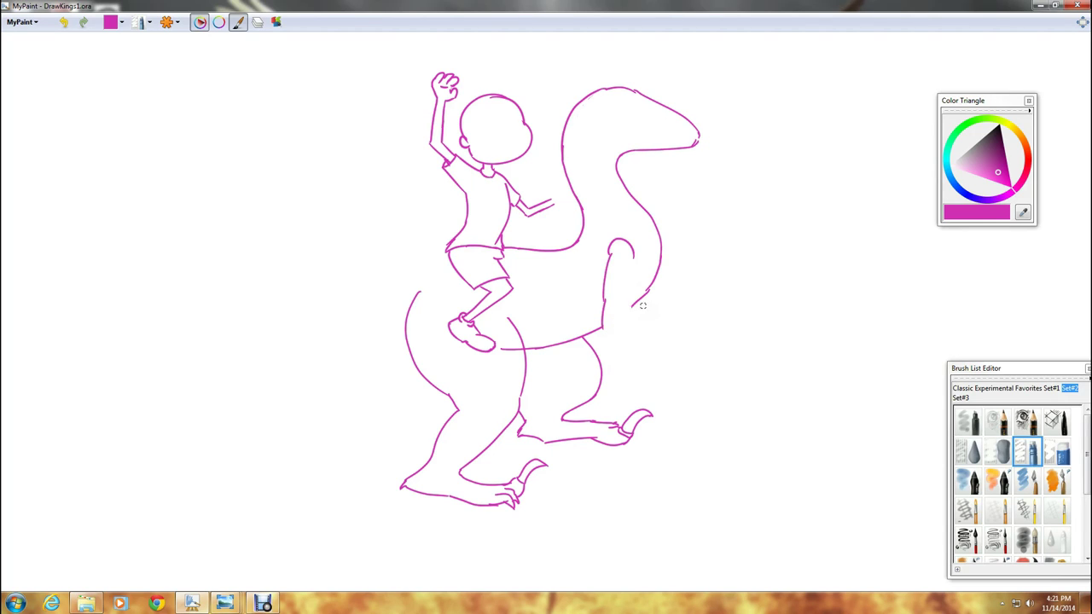
# Draw the arm's inner edge and the bent wrist with the back of the hand, and erase the chest line inside it.
pyautogui.press('e')
pyautogui.moveTo(632, 254); pyautogui.dragTo(631, 284)
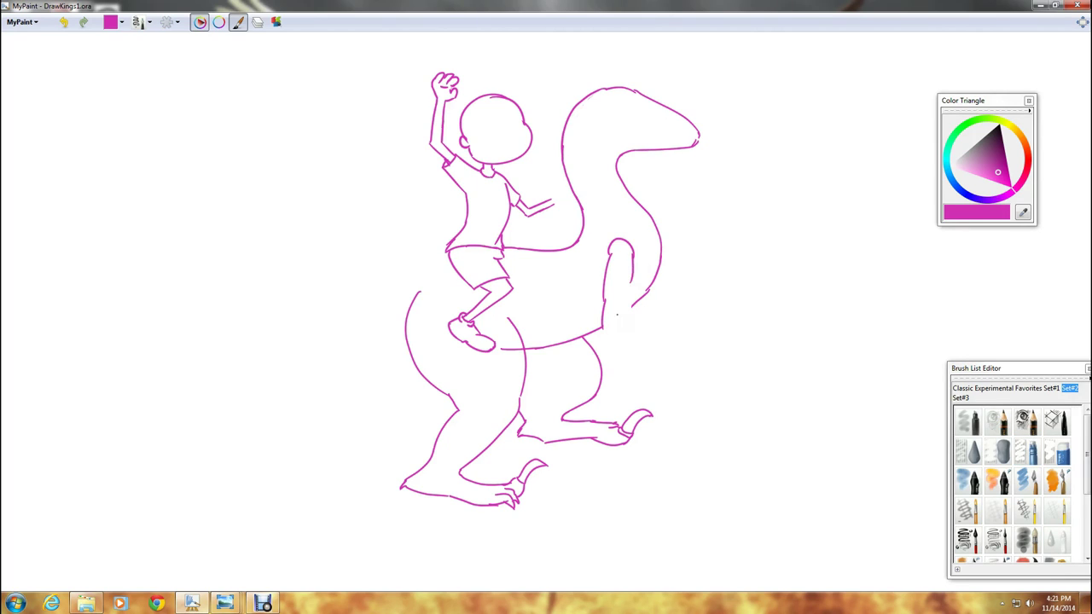
pyautogui.moveTo(620, 294); pyautogui.dragTo(654, 276)
pyautogui.moveTo(652, 274); pyautogui.dragTo(660, 316)
pyautogui.press('e')
pyautogui.moveTo(632, 307); pyautogui.dragTo(650, 287)
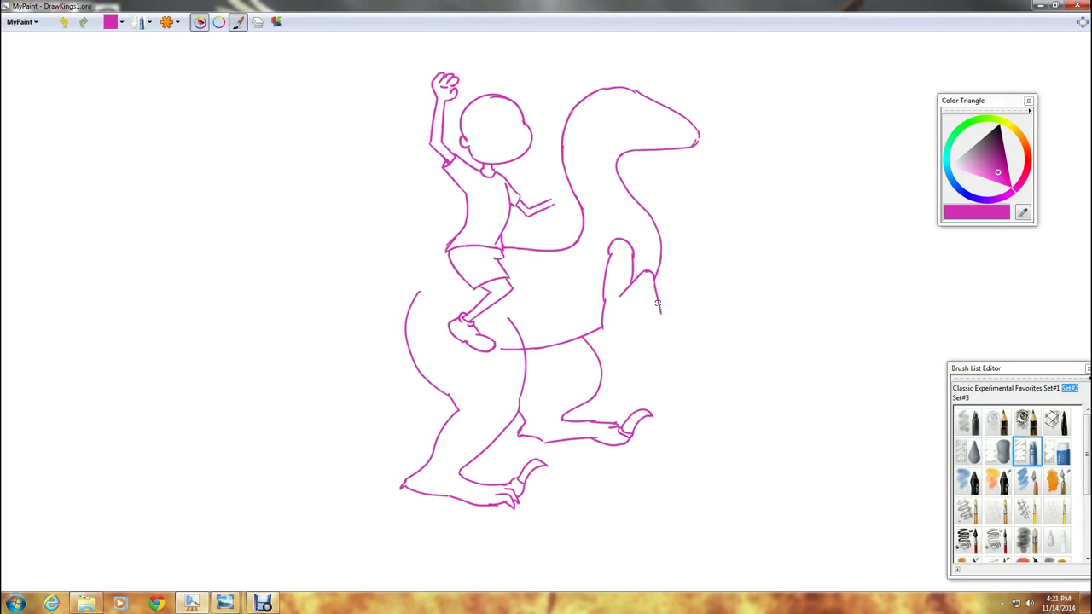
pyautogui.press('e')
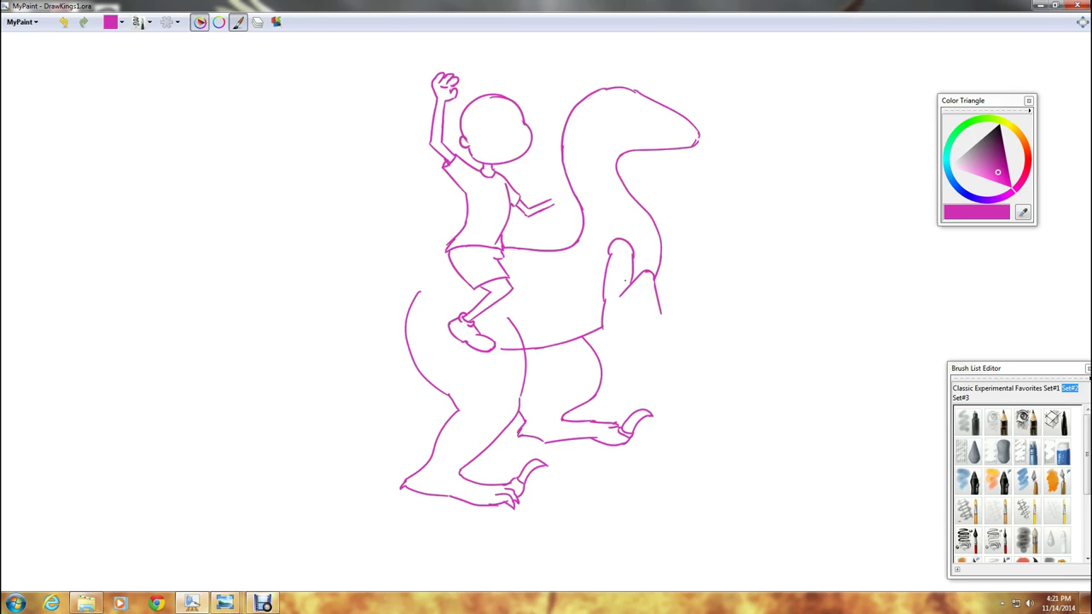
# Draw the fingers of the creature's near hand with pointed claws hanging down.
pyautogui.moveTo(635, 287); pyautogui.dragTo(631, 304)
pyautogui.moveTo(631, 300); pyautogui.dragTo(623, 316)
pyautogui.moveTo(632, 295); pyautogui.dragTo(620, 322)
pyautogui.moveTo(632, 312)
pyautogui.mouseDown()
pyautogui.moveTo(633, 325)
pyautogui.moveTo(651, 323)
pyautogui.mouseUp()
pyautogui.hotkey('ctrl', 'z')
pyautogui.moveTo(632, 312); pyautogui.dragTo(636, 325)
pyautogui.moveTo(653, 308); pyautogui.dragTo(650, 324)
pyautogui.moveTo(661, 309)
pyautogui.mouseDown()
pyautogui.moveTo(664, 322)
pyautogui.moveTo(651, 321)
pyautogui.mouseUp()
pyautogui.moveTo(653, 320)
pyautogui.mouseDown()
pyautogui.moveTo(656, 339)
pyautogui.moveTo(639, 334)
pyautogui.mouseUp()
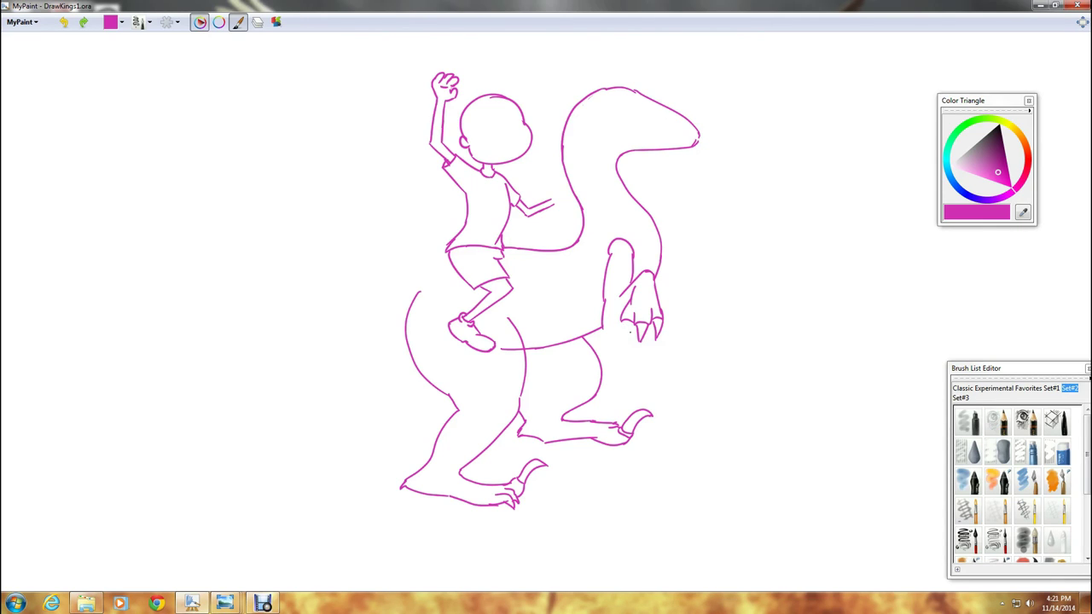
# Outline the elbow of the near arm and the underside of its forearm up to the clawed hand.
pyautogui.moveTo(622, 319); pyautogui.dragTo(627, 333)
pyautogui.moveTo(602, 319); pyautogui.dragTo(605, 334)
pyautogui.moveTo(605, 331); pyautogui.dragTo(625, 335)
# Add a small far-shoulder bump on the chest line and redraw the top of the near shoulder wider.
pyautogui.moveTo(659, 230)
pyautogui.mouseDown()
pyautogui.moveTo(667, 253)
pyautogui.moveTo(667, 244)
pyautogui.mouseUp()
pyautogui.hotkey('ctrl', 'z')
pyautogui.press('e')
pyautogui.moveTo(629, 246)
pyautogui.mouseDown()
pyautogui.moveTo(632, 256)
pyautogui.moveTo(623, 236)
pyautogui.moveTo(609, 237)
pyautogui.mouseUp()
pyautogui.press('e')
pyautogui.moveTo(607, 248); pyautogui.dragTo(607, 263)
pyautogui.moveTo(606, 256); pyautogui.dragTo(623, 230)
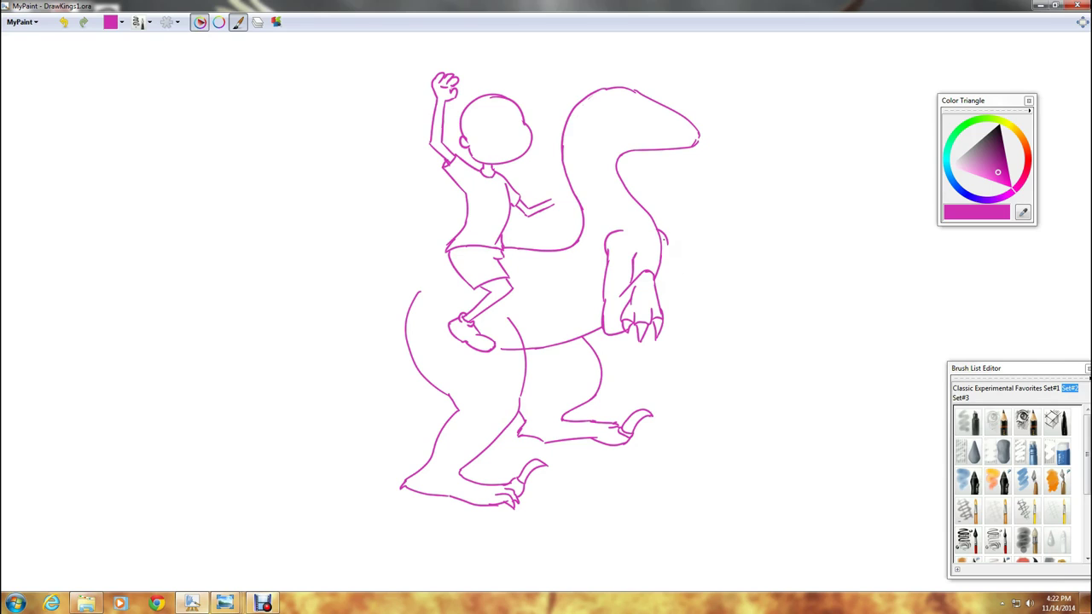
# Draw the outer edge of the creature's far upper arm from the shoulder bump down toward the elbow.
pyautogui.moveTo(665, 239); pyautogui.dragTo(667, 254)
pyautogui.hotkey('ctrl', 'z')
pyautogui.hotkey('ctrl', 'z')
pyautogui.hotkey('ctrl', 'z')
pyautogui.moveTo(666, 253); pyautogui.dragTo(670, 293)
pyautogui.hotkey('ctrl', 'z')
pyautogui.moveTo(665, 245); pyautogui.dragTo(670, 298)
pyautogui.hotkey('ctrl', 'z')
pyautogui.moveTo(666, 251); pyautogui.dragTo(670, 294)
pyautogui.hotkey('ctrl', 'z')
pyautogui.moveTo(666, 248); pyautogui.dragTo(673, 302)
# Draw the far forearm reaching forward and upward from the elbow with an upper and a lower edge.
pyautogui.moveTo(664, 315); pyautogui.dragTo(683, 315)
pyautogui.moveTo(687, 313)
pyautogui.mouseDown()
pyautogui.moveTo(720, 282)
pyautogui.moveTo(681, 278)
pyautogui.moveTo(715, 266)
pyautogui.mouseUp()
pyautogui.moveTo(718, 284); pyautogui.dragTo(729, 280)
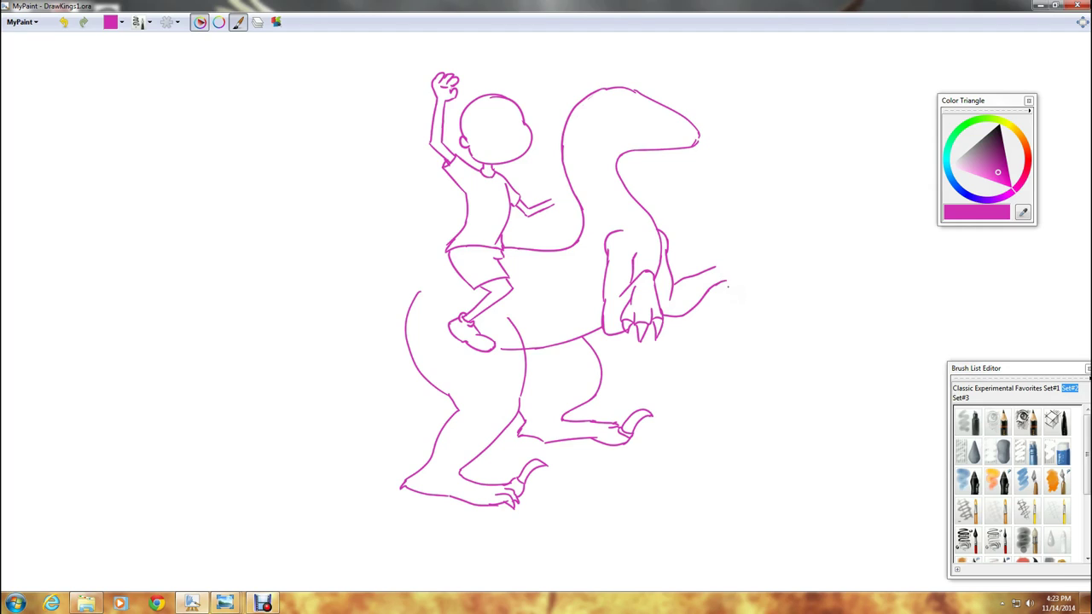
# Draw the far arm's bent wrist and drooping hand with two fingers ending in pointed claws.
pyautogui.moveTo(726, 281)
pyautogui.mouseDown()
pyautogui.moveTo(752, 288)
pyautogui.moveTo(742, 292)
pyautogui.moveTo(733, 258)
pyautogui.mouseUp()
pyautogui.hotkey('ctrl', 'z')
pyautogui.hotkey('ctrl', 'z')
pyautogui.moveTo(736, 259); pyautogui.dragTo(747, 287)
pyautogui.moveTo(741, 292); pyautogui.dragTo(739, 322)
pyautogui.hotkey('ctrl', 'z')
pyautogui.moveTo(739, 323); pyautogui.dragTo(754, 326)
pyautogui.moveTo(756, 324); pyautogui.dragTo(752, 300)
pyautogui.moveTo(754, 294); pyautogui.dragTo(768, 320)
pyautogui.hotkey('ctrl', 'z')
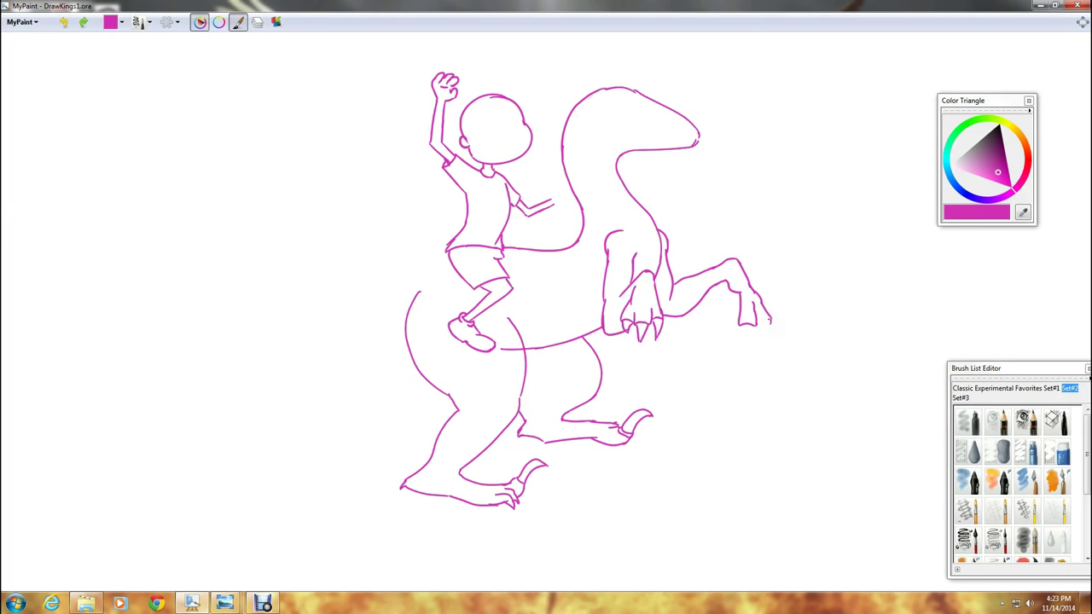
pyautogui.moveTo(772, 321)
pyautogui.mouseDown()
pyautogui.moveTo(741, 342)
pyautogui.moveTo(761, 339)
pyautogui.mouseUp()
# Draw the creature's mouth as a curved line running back from the tip of the snout.
pyautogui.moveTo(691, 138); pyautogui.dragTo(618, 125)
pyautogui.hotkey('ctrl', 'z')
pyautogui.moveTo(697, 141); pyautogui.dragTo(633, 121)
pyautogui.hotkey('ctrl', 'z')
pyautogui.moveTo(693, 137); pyautogui.dragTo(624, 122)
pyautogui.hotkey('ctrl', 'z')
pyautogui.moveTo(698, 140); pyautogui.dragTo(606, 128)
pyautogui.hotkey('ctrl', 'z')
pyautogui.moveTo(697, 140); pyautogui.dragTo(615, 133)
pyautogui.hotkey('ctrl', 'z')
pyautogui.moveTo(698, 142)
pyautogui.mouseDown()
pyautogui.moveTo(613, 129)
pyautogui.moveTo(607, 142)
pyautogui.mouseUp()
pyautogui.hotkey('ctrl', 'z')
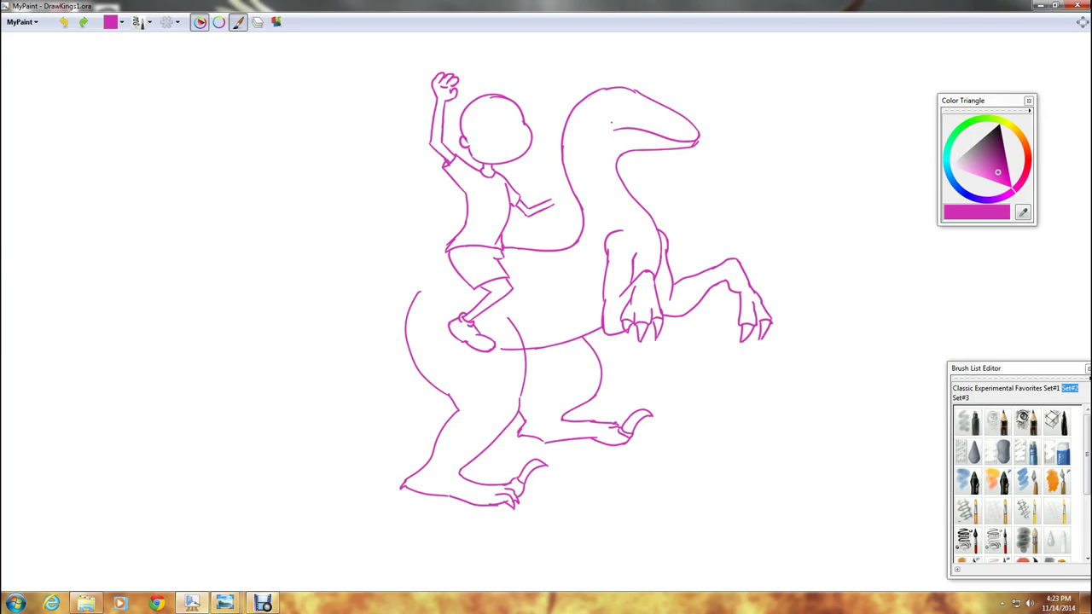
# Trim the back end of the creature's mouth line and add a small curved mouth corner.
pyautogui.press('e')
pyautogui.moveTo(612, 127); pyautogui.dragTo(629, 114)
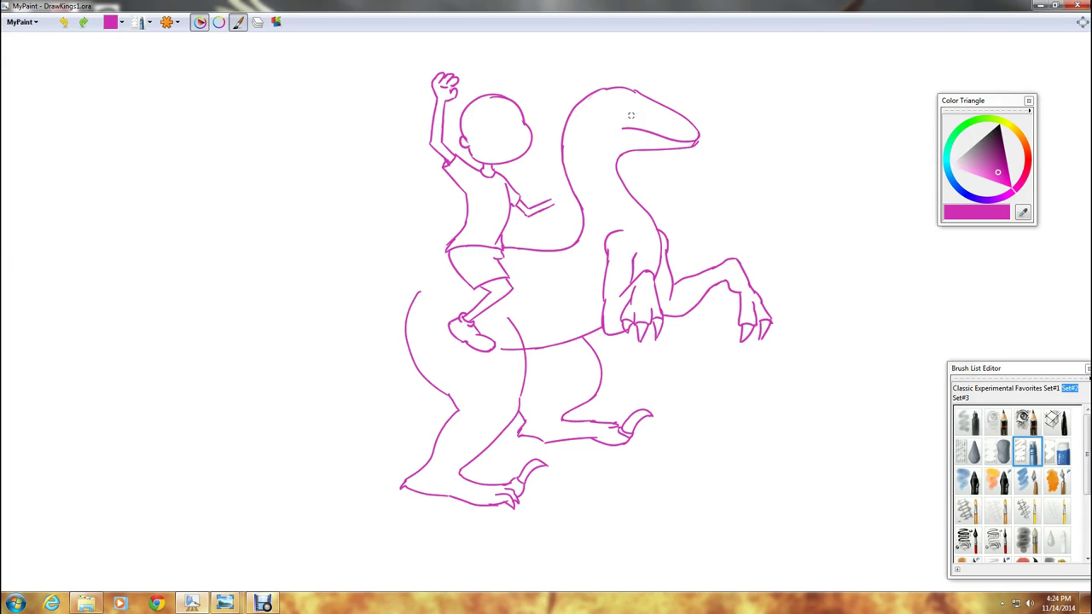
pyautogui.press('e')
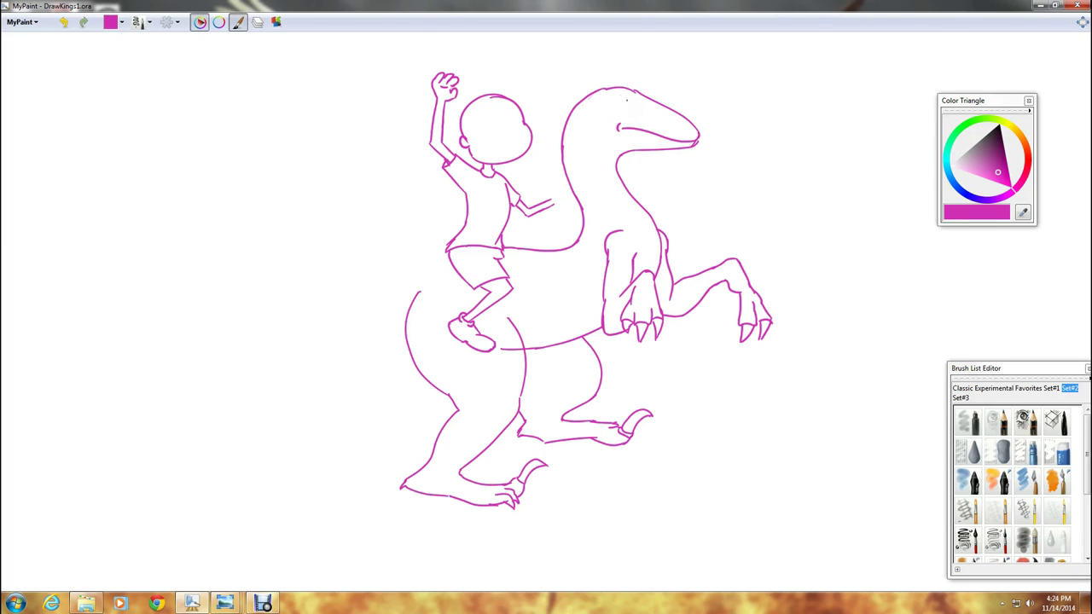
# Draw the creature's eye, a raised brow ridge on top of the head and a nostril on the snout.
pyautogui.moveTo(620, 95)
pyautogui.mouseDown()
pyautogui.moveTo(640, 101)
pyautogui.moveTo(628, 100)
pyautogui.mouseUp()
pyautogui.hotkey('ctrl', 'z')
pyautogui.hotkey('ctrl', 'z')
pyautogui.press('e')
pyautogui.moveTo(645, 95); pyautogui.dragTo(615, 87)
pyautogui.press('e')
pyautogui.moveTo(647, 100)
pyautogui.mouseDown()
pyautogui.moveTo(631, 87)
pyautogui.moveTo(612, 91)
pyautogui.moveTo(621, 86)
pyautogui.mouseUp()
pyautogui.hotkey('ctrl', 'z')
pyautogui.hotkey('ctrl', 'z')
# Draw the upper edge of the creature's tail curving back and up from behind the boy's waist.
pyautogui.moveTo(443, 247)
pyautogui.mouseDown()
pyautogui.moveTo(349, 240)
pyautogui.moveTo(283, 128)
pyautogui.mouseUp()
pyautogui.hotkey('ctrl', 'z')
pyautogui.moveTo(445, 250)
pyautogui.mouseDown()
pyautogui.moveTo(291, 202)
pyautogui.moveTo(388, 77)
pyautogui.moveTo(329, 67)
pyautogui.mouseUp()
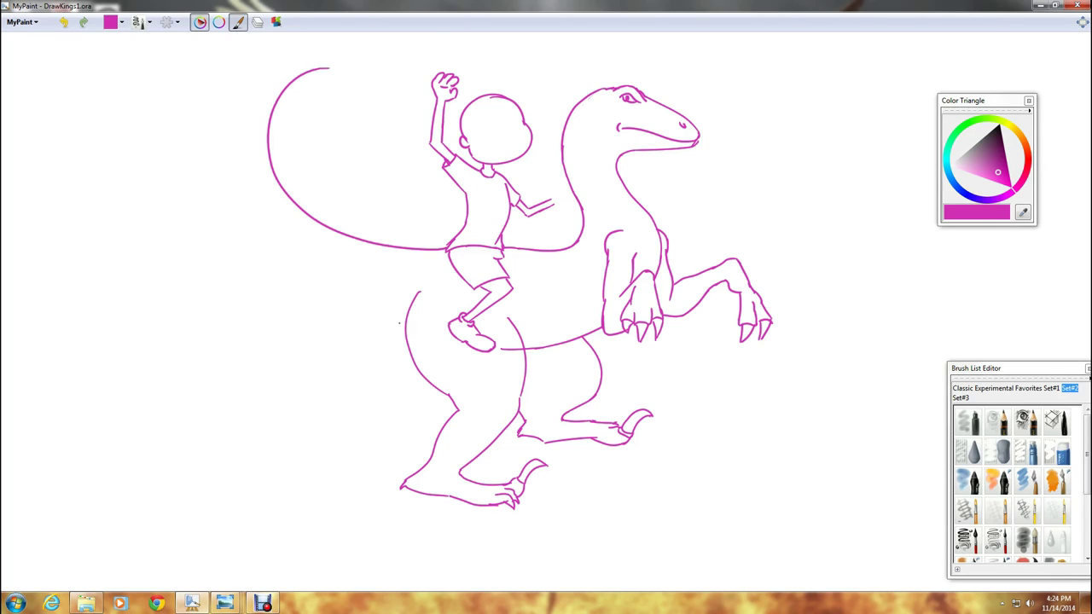
pyautogui.moveTo(408, 341)
pyautogui.mouseDown()
pyautogui.moveTo(292, 303)
pyautogui.moveTo(303, 52)
pyautogui.mouseUp()
pyautogui.hotkey('ctrl', 'z')
pyautogui.moveTo(405, 337)
pyautogui.mouseDown()
pyautogui.moveTo(235, 188)
pyautogui.moveTo(320, 58)
pyautogui.mouseUp()
pyautogui.hotkey('ctrl', 'z')
pyautogui.moveTo(404, 337)
pyautogui.mouseDown()
pyautogui.moveTo(325, 301)
pyautogui.moveTo(324, 49)
pyautogui.moveTo(368, 60)
pyautogui.mouseUp()
pyautogui.hotkey('ctrl', 'z')
# Erase the rising part of the tail's upper edge, leaving a short line behind the boy's waist.
pyautogui.press('e')
pyautogui.moveTo(327, 72)
pyautogui.mouseDown()
pyautogui.moveTo(260, 110)
pyautogui.moveTo(285, 90)
pyautogui.moveTo(270, 155)
pyautogui.moveTo(281, 235)
pyautogui.moveTo(264, 165)
pyautogui.moveTo(356, 244)
pyautogui.moveTo(344, 313)
pyautogui.mouseUp()
pyautogui.press('e')
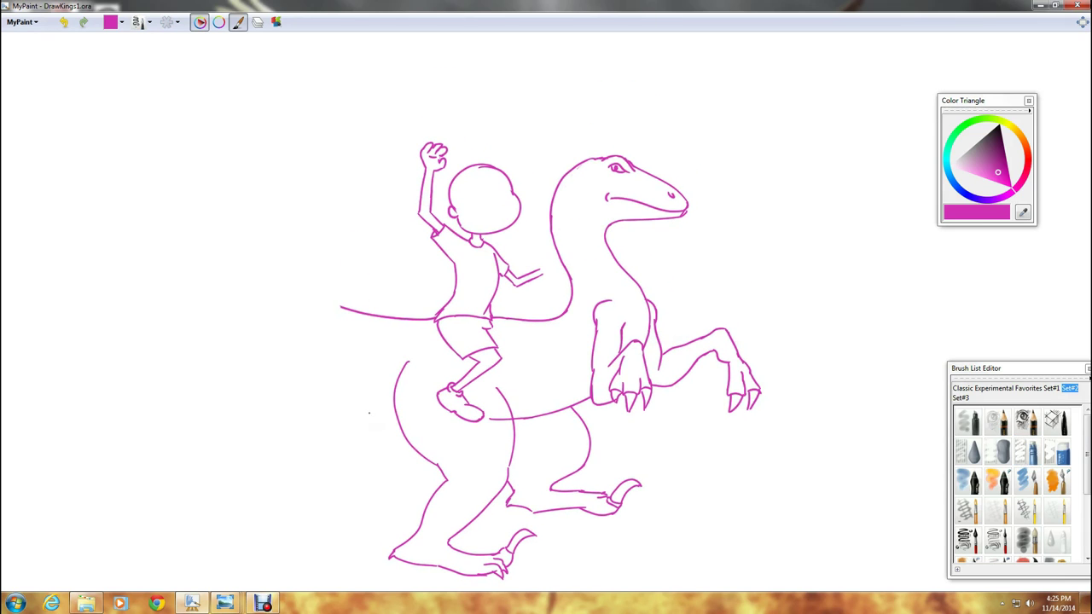
# Draw the tail's lower edge as a large sweep from the near thigh back and up to a curled tip.
pyautogui.moveTo(397, 418)
pyautogui.mouseDown()
pyautogui.moveTo(365, 405)
pyautogui.moveTo(214, 189)
pyautogui.moveTo(331, 109)
pyautogui.mouseUp()
pyautogui.hotkey('ctrl', 'z')
pyautogui.moveTo(396, 418)
pyautogui.mouseDown()
pyautogui.moveTo(328, 401)
pyautogui.moveTo(198, 153)
pyautogui.moveTo(308, 108)
pyautogui.mouseUp()
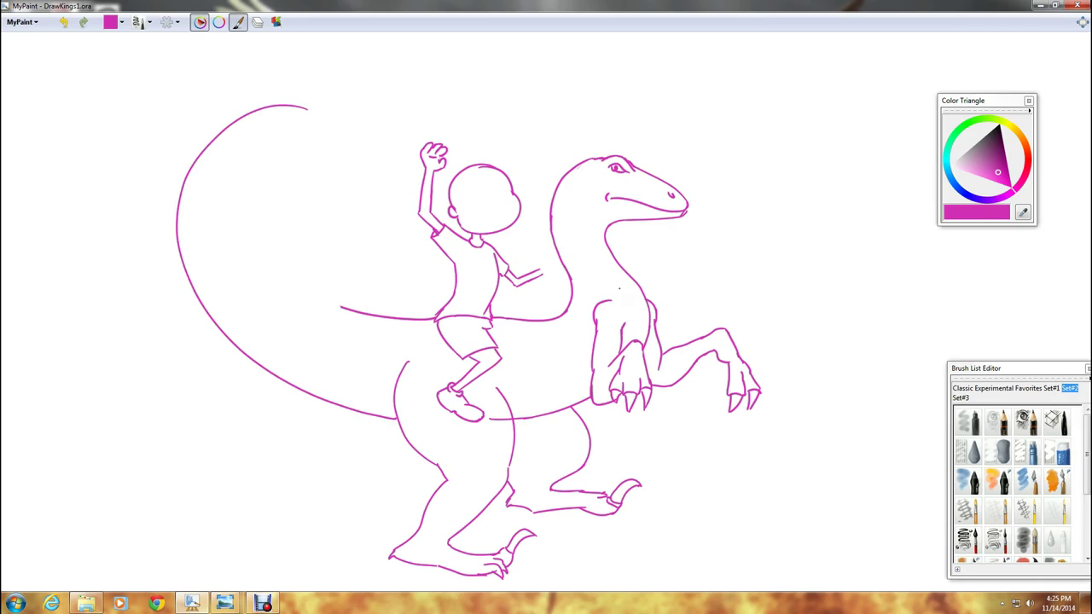
# Trim the line behind the boy's waist and redraw the tail's upper edge so it tapers to the curled tip.
pyautogui.press('e')
pyautogui.moveTo(339, 309)
pyautogui.mouseDown()
pyautogui.moveTo(351, 299)
pyautogui.moveTo(337, 319)
pyautogui.moveTo(410, 304)
pyautogui.moveTo(381, 323)
pyautogui.mouseUp()
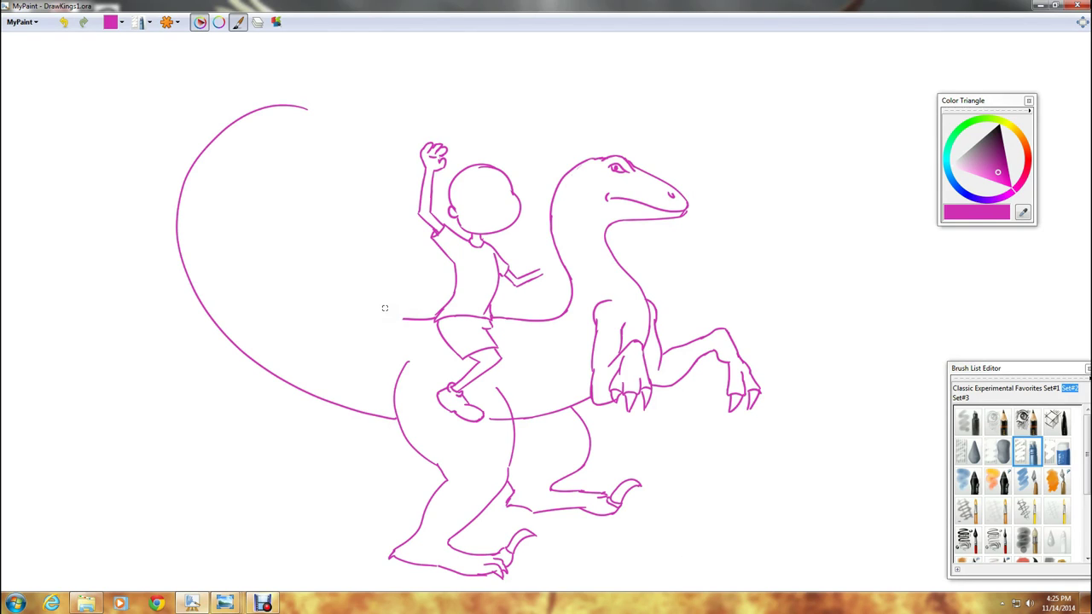
pyautogui.press('e')
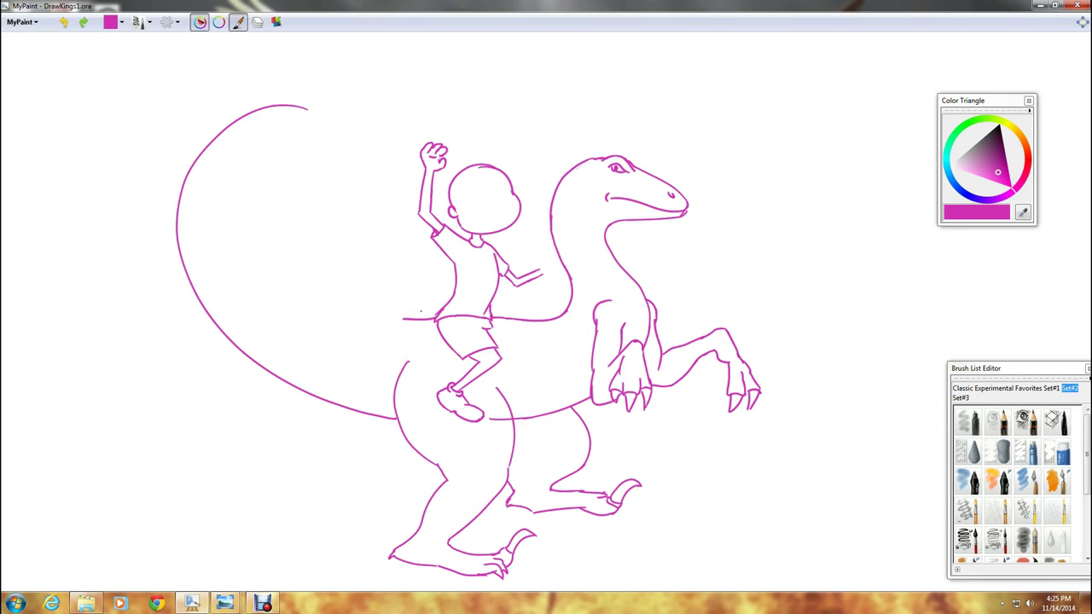
pyautogui.moveTo(404, 319)
pyautogui.mouseDown()
pyautogui.moveTo(294, 296)
pyautogui.moveTo(217, 200)
pyautogui.moveTo(308, 107)
pyautogui.mouseUp()
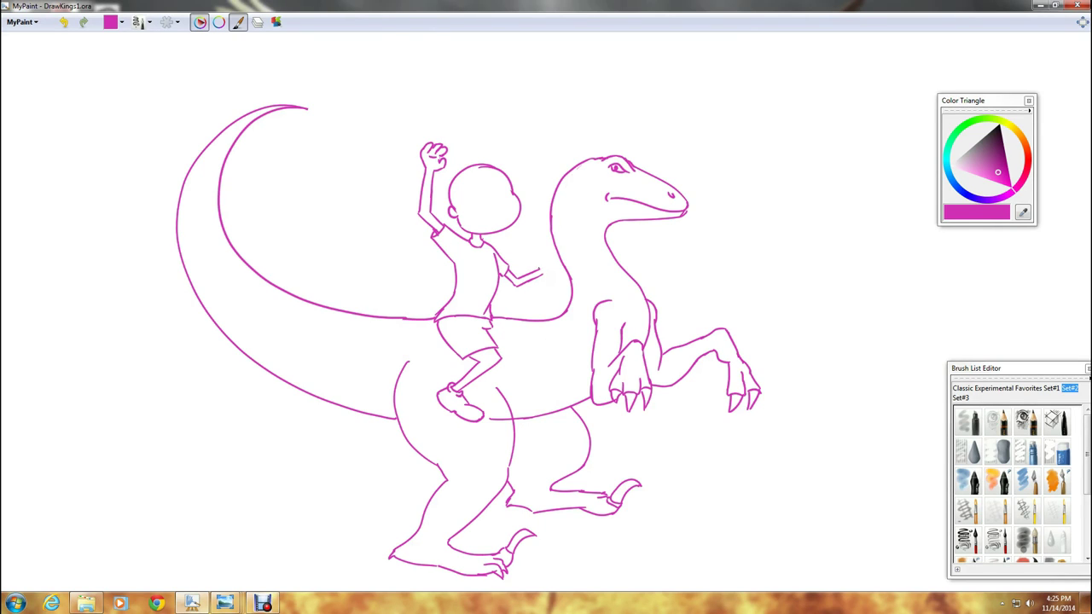
# Draw the boy's front hand with curled fingers at the end of his forward arm.
pyautogui.moveTo(540, 271); pyautogui.dragTo(554, 265)
pyautogui.hotkey('ctrl', 'z')
pyautogui.moveTo(559, 267); pyautogui.dragTo(555, 288)
# Draw a bridle strap as two curved lines below the creature's eye and across its snout.
pyautogui.moveTo(609, 176)
pyautogui.mouseDown()
pyautogui.moveTo(640, 178)
pyautogui.moveTo(596, 188)
pyautogui.moveTo(642, 183)
pyautogui.moveTo(648, 174)
pyautogui.moveTo(621, 186)
pyautogui.moveTo(650, 170)
pyautogui.mouseUp()
pyautogui.hotkey('ctrl', 'z')
pyautogui.hotkey('ctrl', 'z')
pyautogui.hotkey('ctrl', 'z')
pyautogui.hotkey('ctrl', 'z')
pyautogui.hotkey('ctrl', 'z')
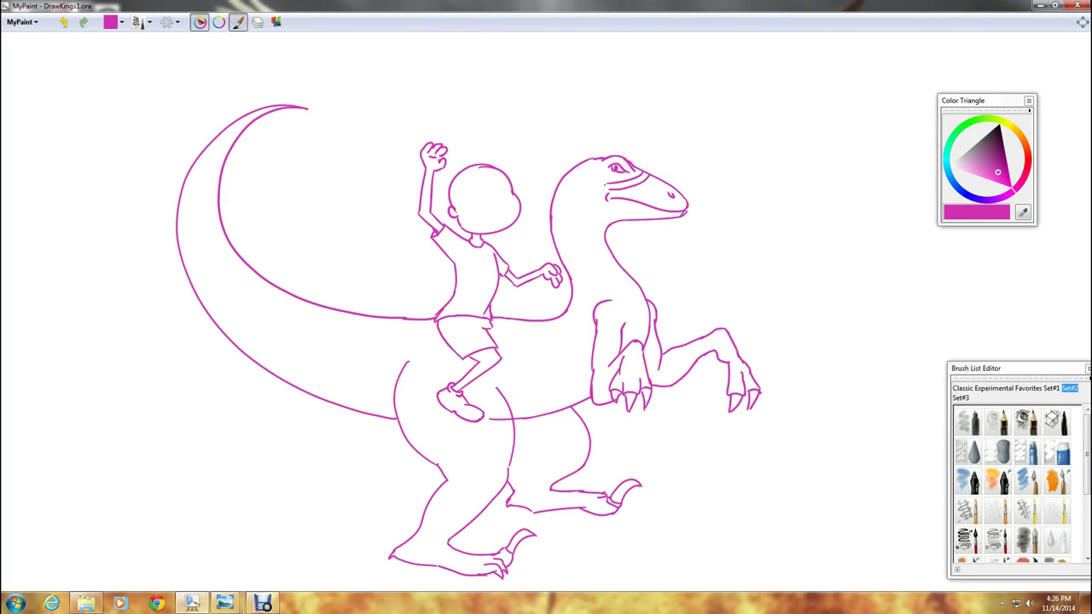
# Add a round bridle ring on the creature's cheek and extend the strap up to the back of its head.
pyautogui.moveTo(599, 182); pyautogui.dragTo(607, 187)
pyautogui.moveTo(584, 161); pyautogui.dragTo(603, 184)
pyautogui.hotkey('ctrl', 'z')
pyautogui.moveTo(584, 161); pyautogui.dragTo(586, 177)
pyautogui.click(1027, 452)
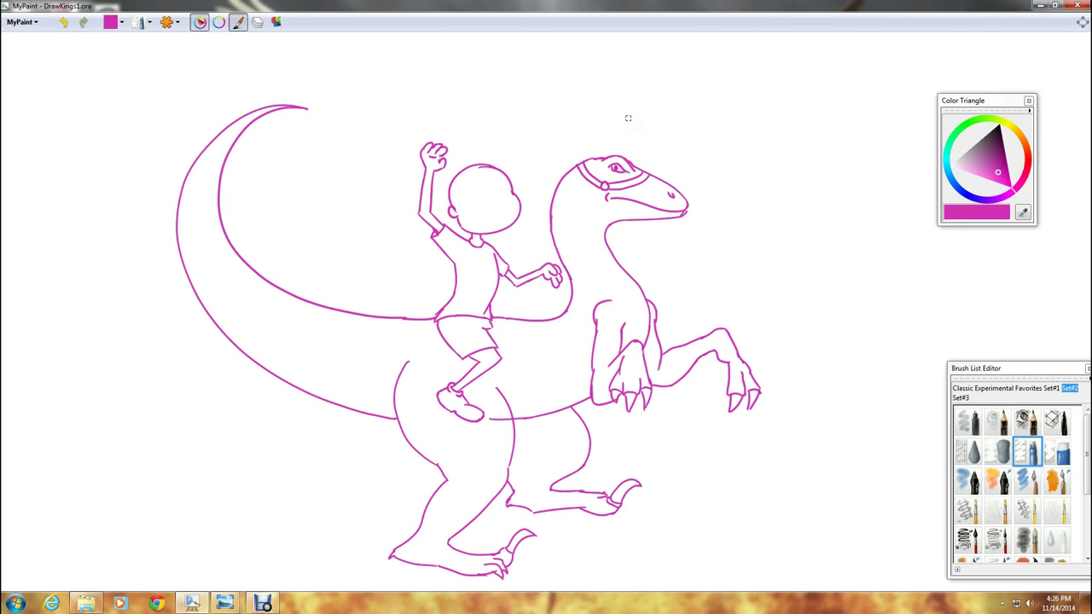
pyautogui.press('e')
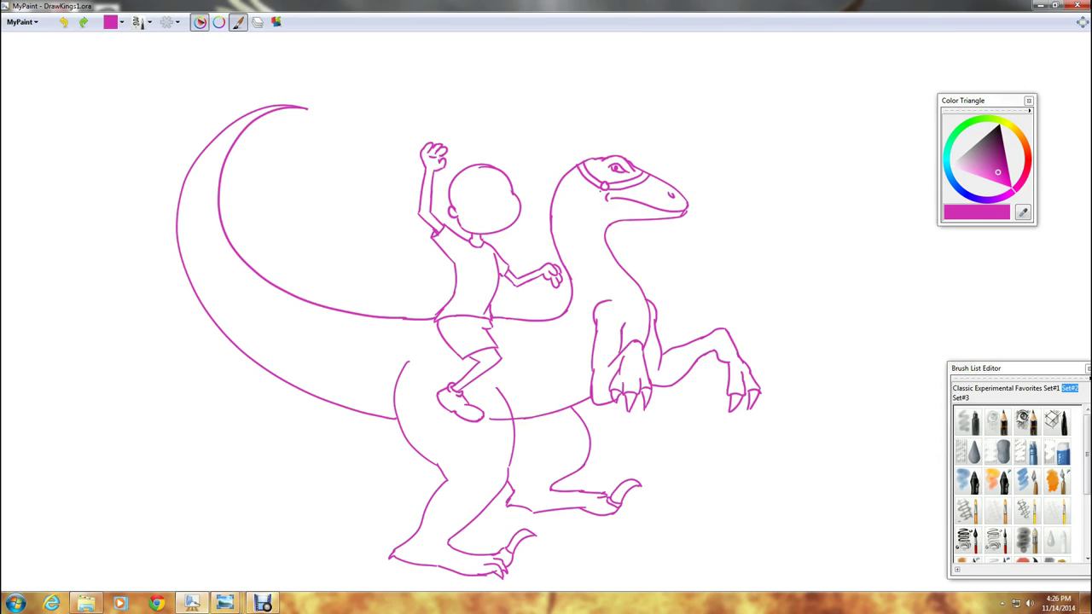
# Draw a double-lined bridle strap from the cheek ring down behind the creature's jaw.
pyautogui.moveTo(605, 189)
pyautogui.mouseDown()
pyautogui.moveTo(599, 218)
pyautogui.moveTo(613, 228)
pyautogui.moveTo(606, 205)
pyautogui.moveTo(612, 221)
pyautogui.mouseUp()
pyautogui.hotkey('ctrl', 'z')
pyautogui.hotkey('ctrl', 'z')
# Draw the boy's nose and the lines of his eyes.
pyautogui.moveTo(493, 196)
pyautogui.mouseDown()
pyautogui.moveTo(506, 189)
pyautogui.moveTo(504, 200)
pyautogui.moveTo(482, 202)
pyautogui.mouseUp()
pyautogui.hotkey('ctrl', 'z')
pyautogui.hotkey('ctrl', 'z')
pyautogui.moveTo(491, 199); pyautogui.dragTo(502, 213)
pyautogui.hotkey('ctrl', 'z')
pyautogui.hotkey('ctrl', 'z')
pyautogui.hotkey('ctrl', 'z')
# Draw a wide open grin on the boy's face below the nose.
pyautogui.moveTo(475, 214)
pyautogui.mouseDown()
pyautogui.moveTo(504, 213)
pyautogui.moveTo(471, 220)
pyautogui.moveTo(500, 226)
pyautogui.mouseUp()
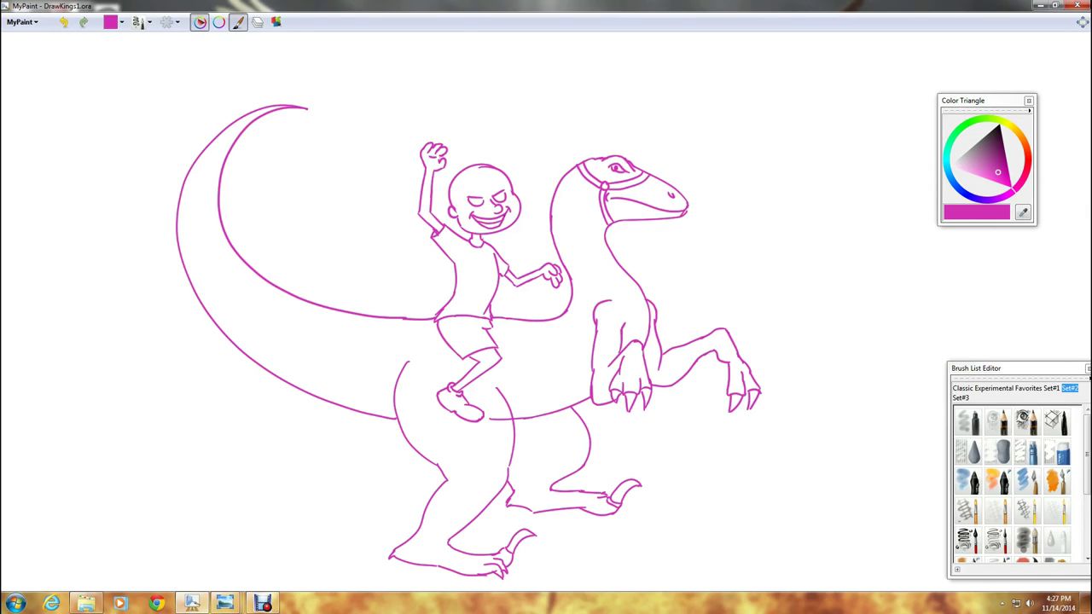
pyautogui.moveTo(476, 220); pyautogui.dragTo(500, 223)
pyautogui.moveTo(498, 229); pyautogui.dragTo(506, 222)
pyautogui.hotkey('ctrl', 'z')
# Draw the boy's hairline across his forehead and erase the old skull outline above and beside it.
pyautogui.moveTo(469, 177); pyautogui.dragTo(496, 170)
pyautogui.hotkey('ctrl', 'z')
pyautogui.hotkey('ctrl', 'z')
pyautogui.moveTo(463, 178); pyautogui.dragTo(493, 170)
pyautogui.hotkey('ctrl', 'z')
pyautogui.hotkey('ctrl', 'y')
pyautogui.press('e')
pyautogui.moveTo(449, 190); pyautogui.dragTo(450, 201)
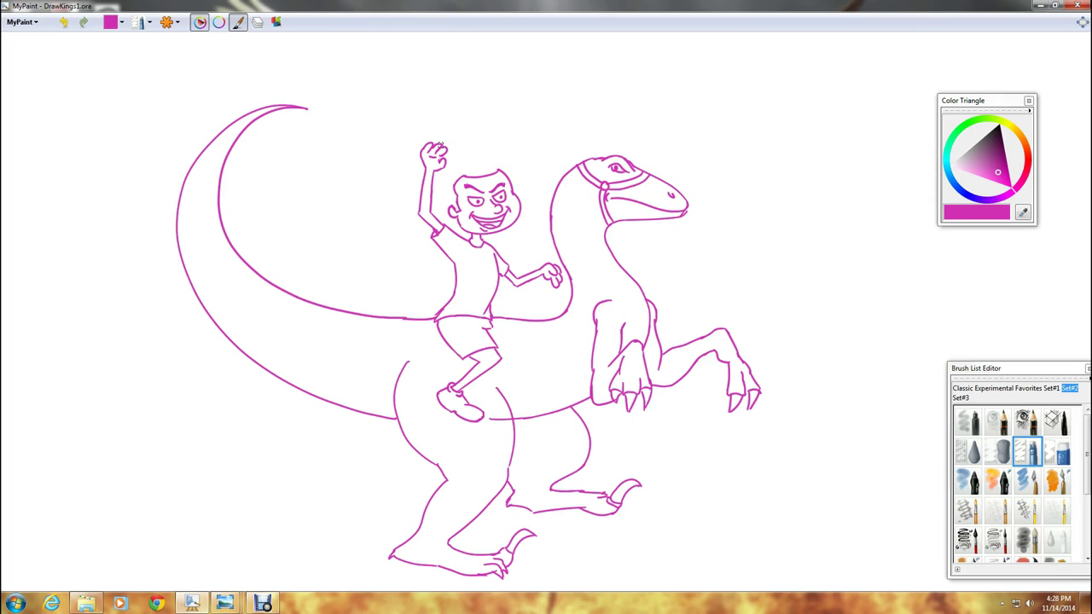
pyautogui.press('e')
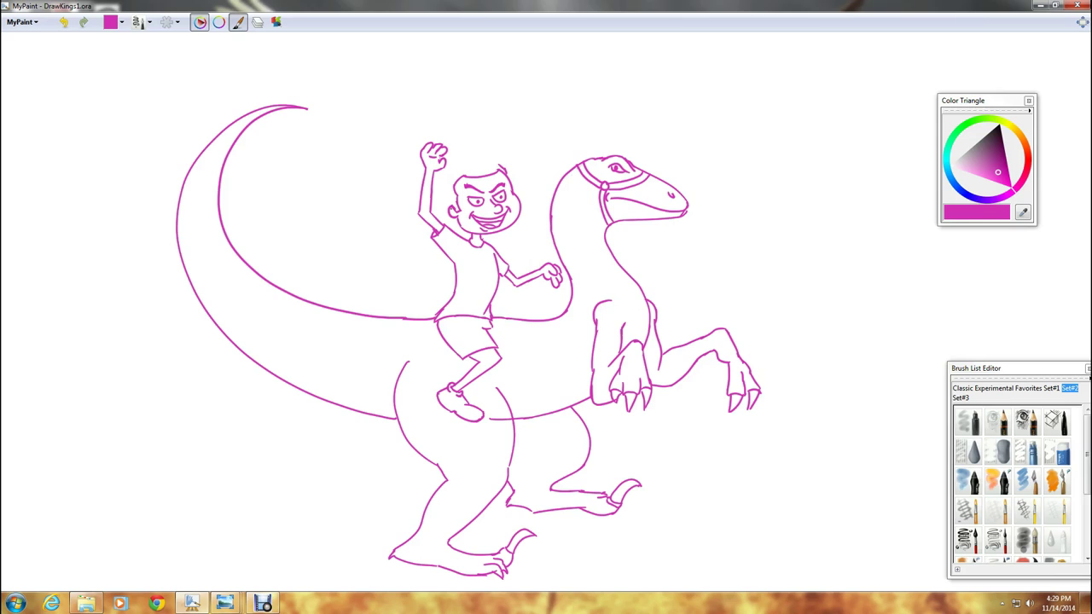
# Draw the boy's short hair from behind the ear over the head with spiky tufts on top.
pyautogui.moveTo(451, 206); pyautogui.dragTo(446, 182)
pyautogui.moveTo(451, 171); pyautogui.dragTo(446, 188)
pyautogui.hotkey('ctrl', 'z')
pyautogui.moveTo(446, 185); pyautogui.dragTo(486, 153)
pyautogui.hotkey('ctrl', 'z')
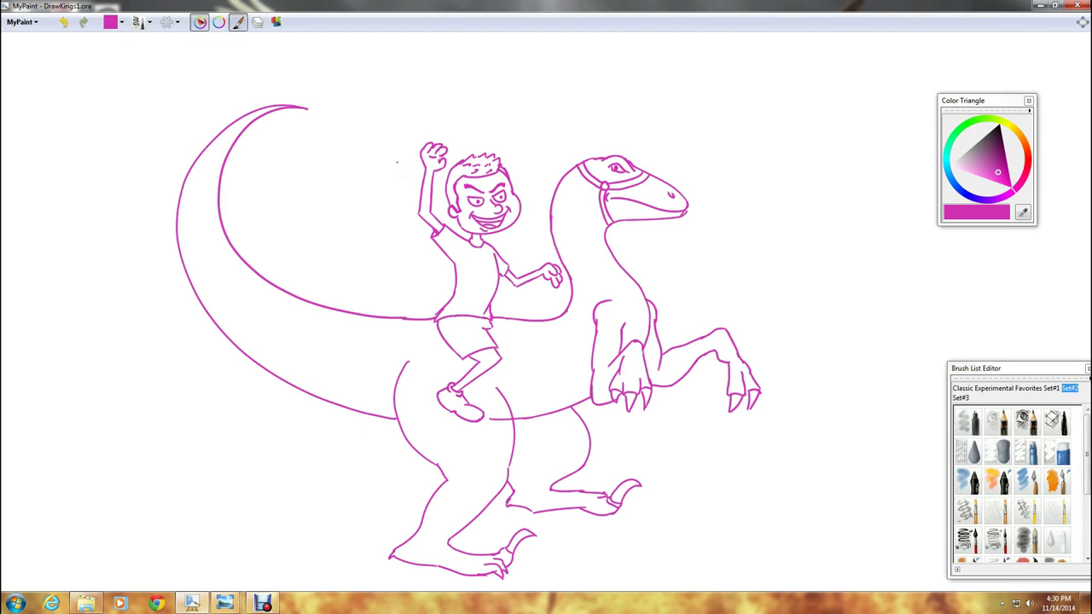
# Draw a whip in the boy's raised hand with a long tapering handle and a wavy lash ending in a frayed tip.
pyautogui.moveTo(381, 168); pyautogui.dragTo(546, 139)
pyautogui.moveTo(381, 171); pyautogui.dragTo(544, 140)
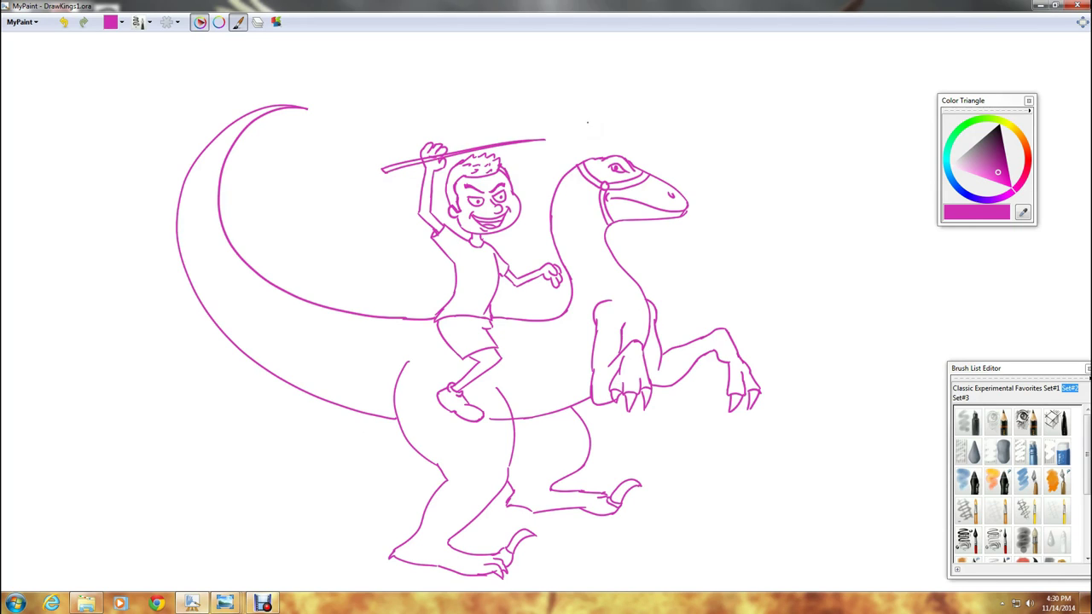
pyautogui.moveTo(548, 138)
pyautogui.mouseDown()
pyautogui.moveTo(698, 74)
pyautogui.moveTo(758, 82)
pyautogui.mouseUp()
pyautogui.hotkey('ctrl', 'z')
pyautogui.moveTo(551, 139)
pyautogui.mouseDown()
pyautogui.moveTo(538, 79)
pyautogui.moveTo(411, 50)
pyautogui.mouseUp()
pyautogui.hotkey('ctrl', 'z')
pyautogui.moveTo(548, 138)
pyautogui.mouseDown()
pyautogui.moveTo(649, 118)
pyautogui.moveTo(514, 82)
pyautogui.mouseUp()
pyautogui.hotkey('ctrl', 'z')
pyautogui.moveTo(597, 148)
pyautogui.mouseDown()
pyautogui.moveTo(618, 152)
pyautogui.moveTo(584, 138)
pyautogui.moveTo(756, 62)
pyautogui.mouseUp()
pyautogui.hotkey('ctrl', 'z')
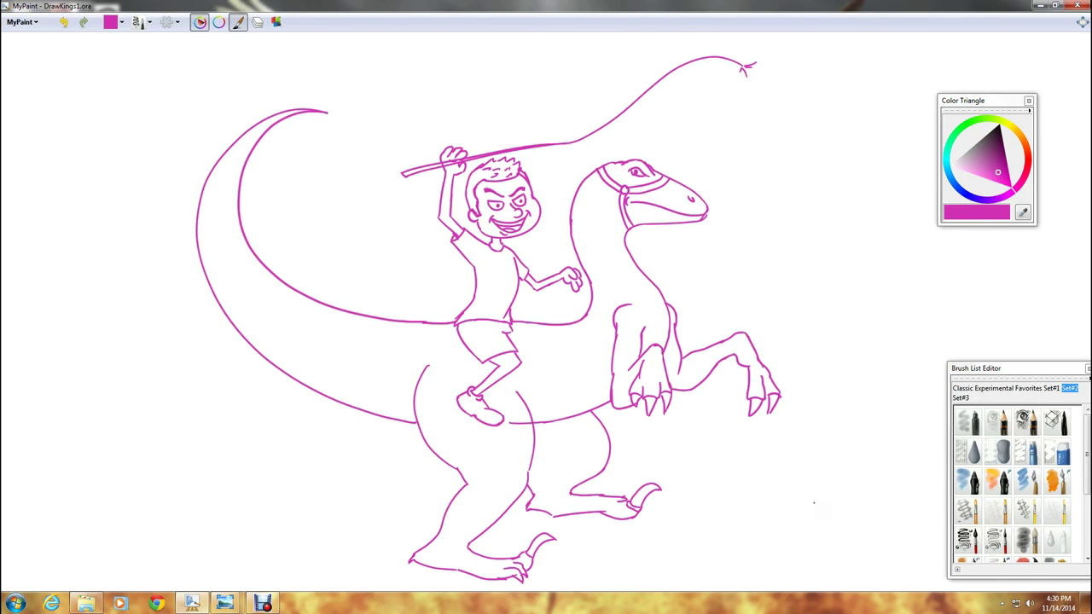
# Fill in the whip handle and draw reins running from the bridle ring through the boy's lowered hand, with a hanging loop.
pyautogui.moveTo(427, 165); pyautogui.dragTo(406, 175)
pyautogui.moveTo(615, 198)
pyautogui.mouseDown()
pyautogui.moveTo(600, 280)
pyautogui.moveTo(545, 333)
pyautogui.mouseUp()
pyautogui.hotkey('ctrl', 'z')
pyautogui.moveTo(614, 194)
pyautogui.mouseDown()
pyautogui.moveTo(590, 261)
pyautogui.moveTo(544, 327)
pyautogui.mouseUp()
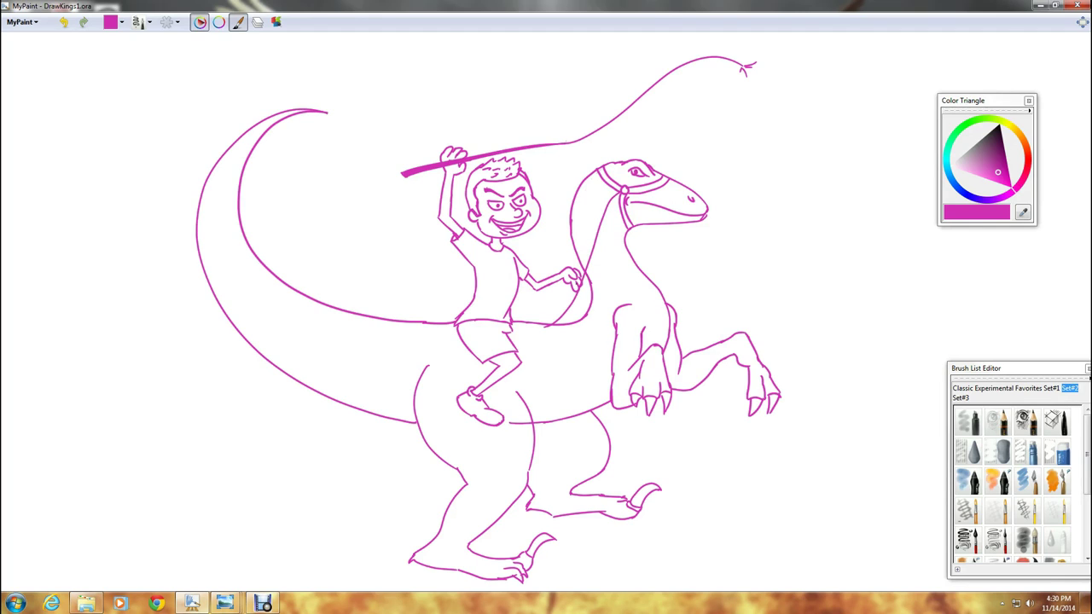
pyautogui.moveTo(546, 328)
pyautogui.mouseDown()
pyautogui.moveTo(529, 305)
pyautogui.moveTo(550, 290)
pyautogui.mouseUp()
pyautogui.hotkey('ctrl', 'z')
pyautogui.moveTo(546, 328)
pyautogui.mouseDown()
pyautogui.moveTo(518, 303)
pyautogui.moveTo(563, 281)
pyautogui.mouseUp()
pyautogui.moveTo(619, 194)
pyautogui.mouseDown()
pyautogui.moveTo(594, 271)
pyautogui.moveTo(551, 326)
pyautogui.mouseUp()
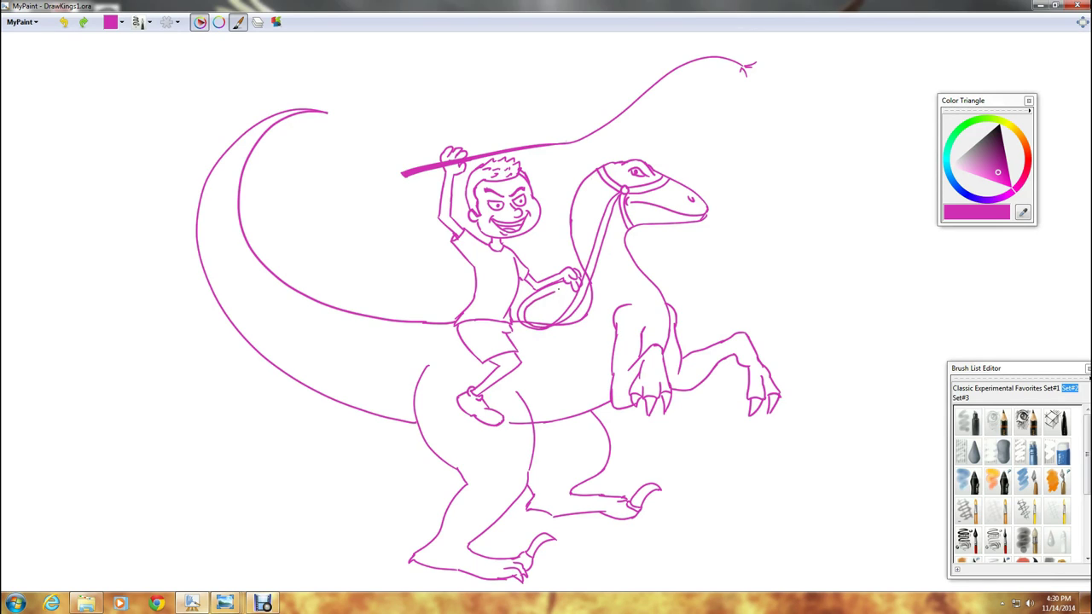
pyautogui.moveTo(546, 327)
pyautogui.mouseDown()
pyautogui.moveTo(527, 298)
pyautogui.moveTo(565, 285)
pyautogui.mouseUp()
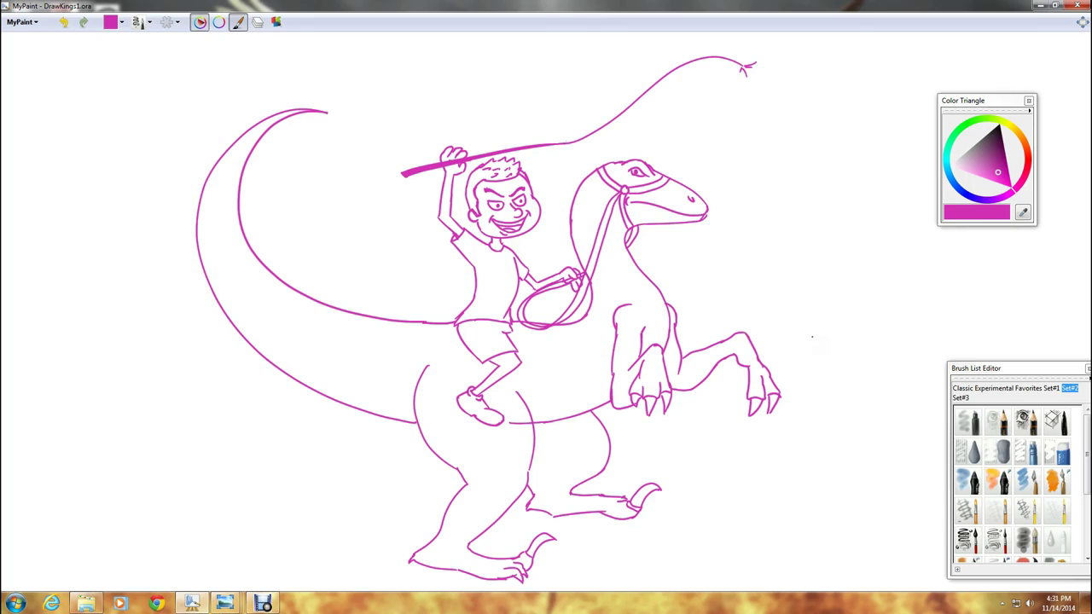
# Erase the body and neck lines that cross the reins and tidy the reins' edges.
pyautogui.press('e')
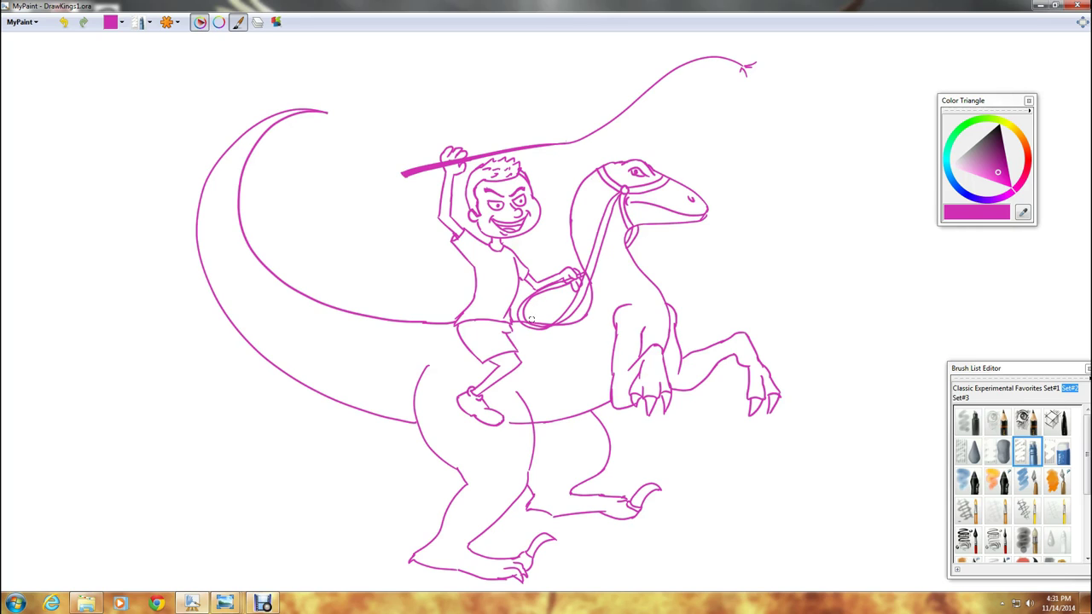
pyautogui.press('e')
pyautogui.press('e')
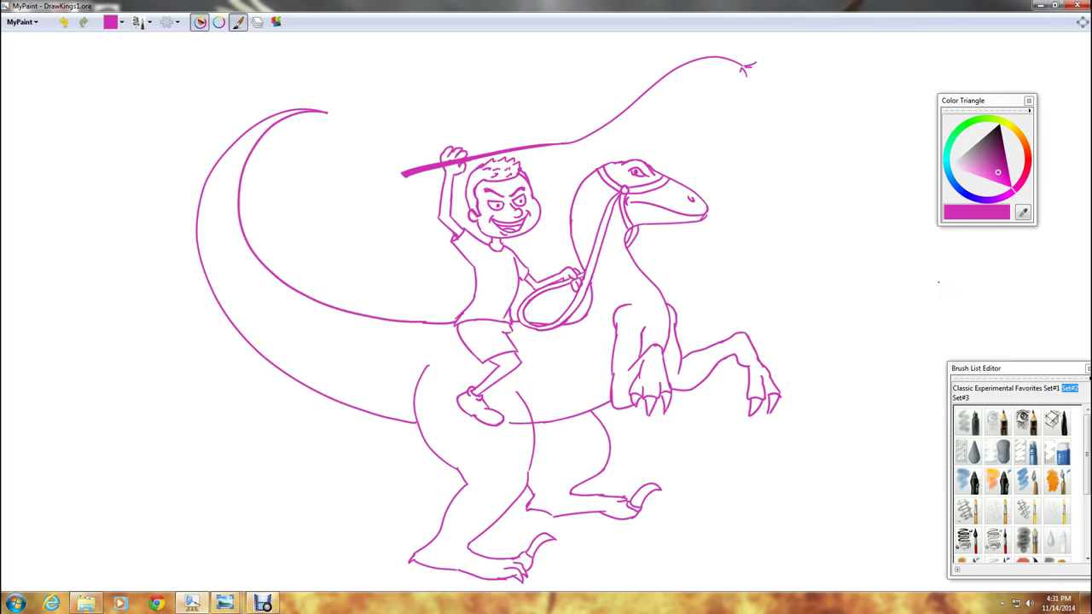
pyautogui.press('e')
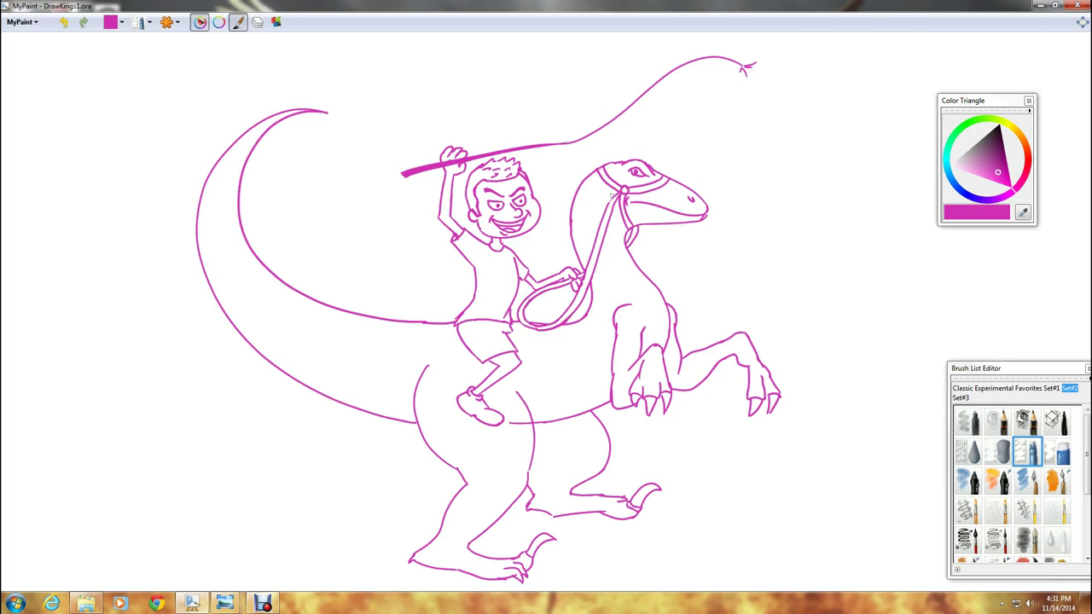
pyautogui.press('e')
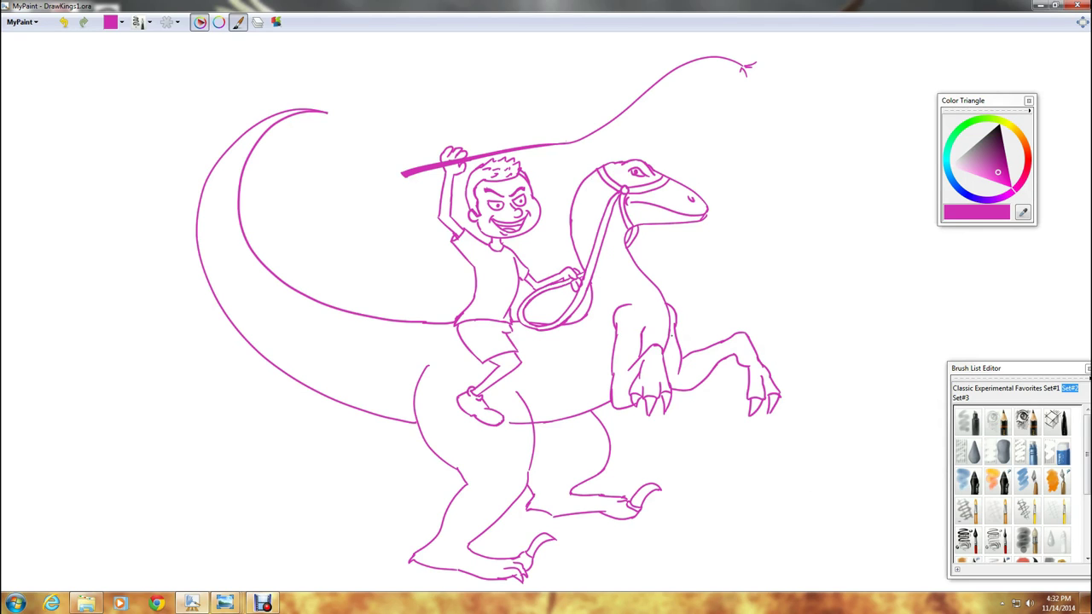
# Clean up the toe and claw lines on the dinosaur's far hind foot.
pyautogui.moveTo(795, 381); pyautogui.dragTo(784, 365)
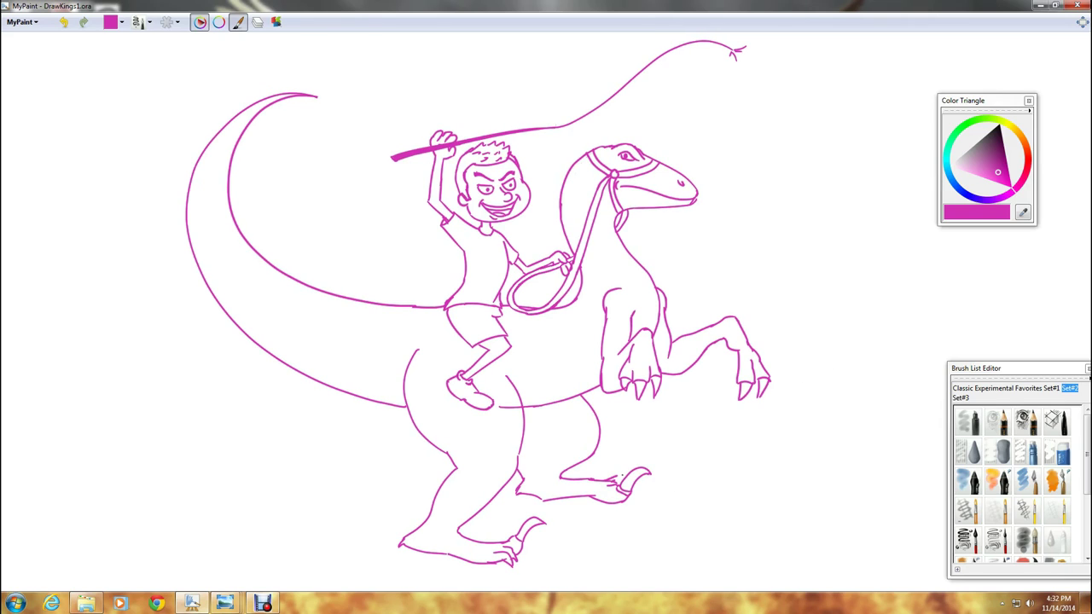
pyautogui.moveTo(611, 481); pyautogui.dragTo(622, 483)
pyautogui.hotkey('ctrl', 'z')
pyautogui.click(1028, 452)
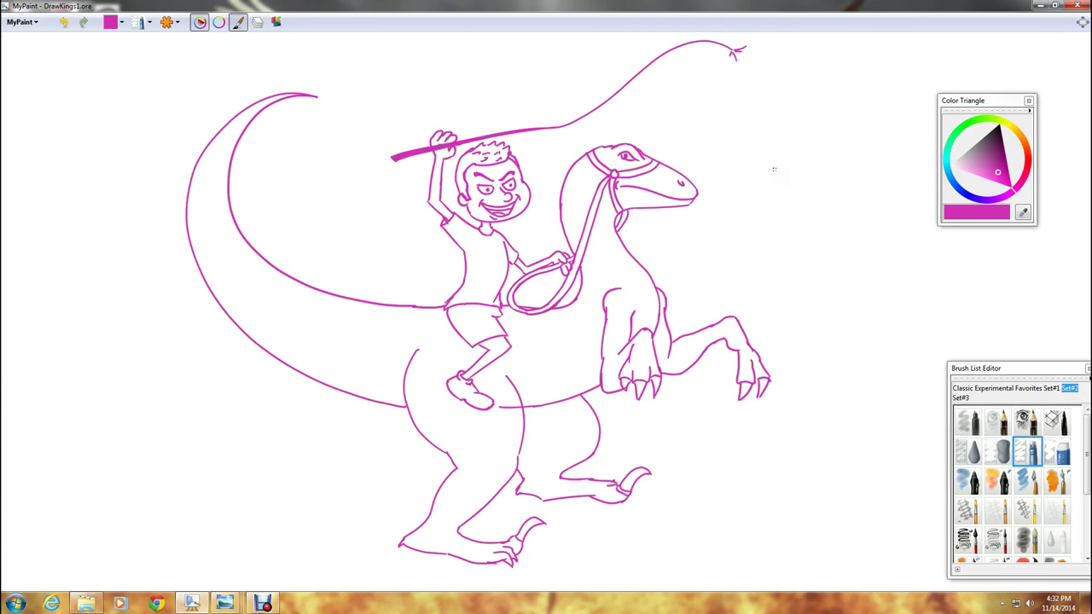
pyautogui.press('e')
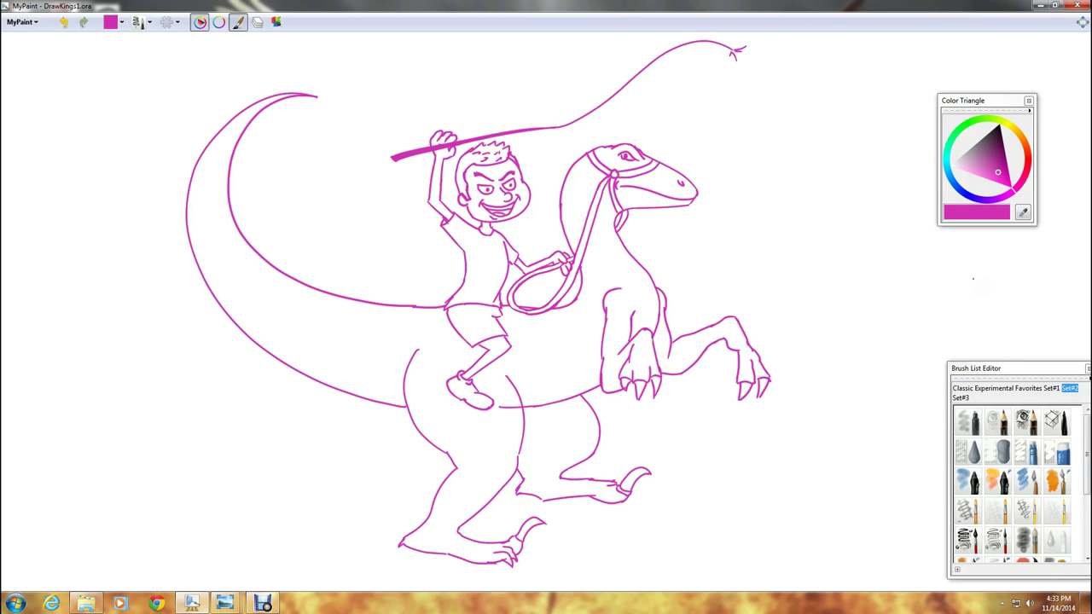
# In an empty area of the canvas, sketch a faint oval head with a light pencil brush in blue.
pyautogui.press('x')
pyautogui.moveTo(990, 265)
pyautogui.mouseDown()
pyautogui.moveTo(994, 273)
pyautogui.moveTo(743, 151)
pyautogui.moveTo(219, 296)
pyautogui.mouseUp()
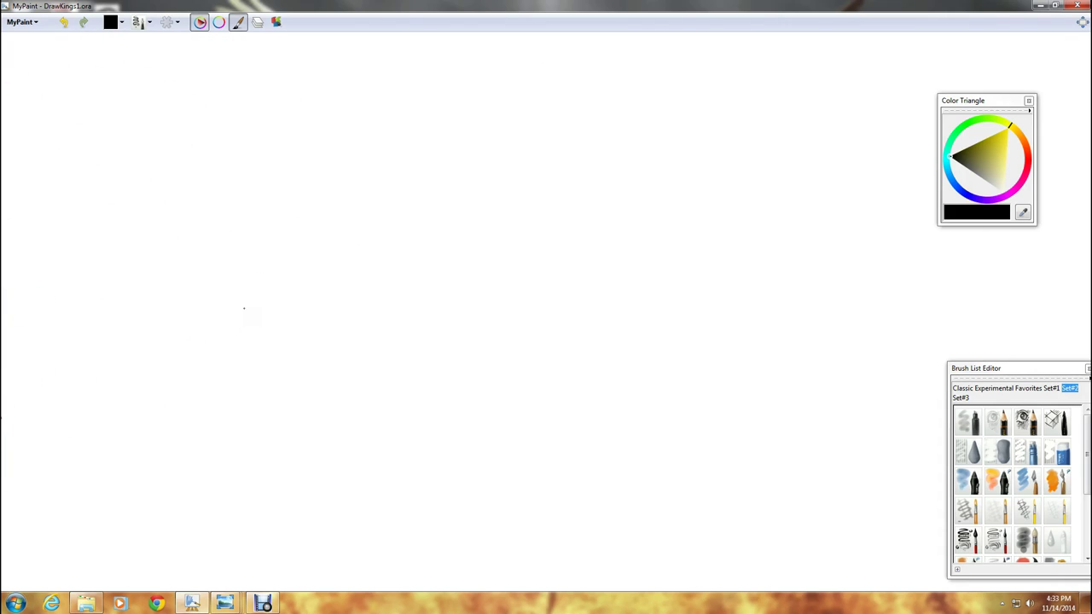
pyautogui.press('x')
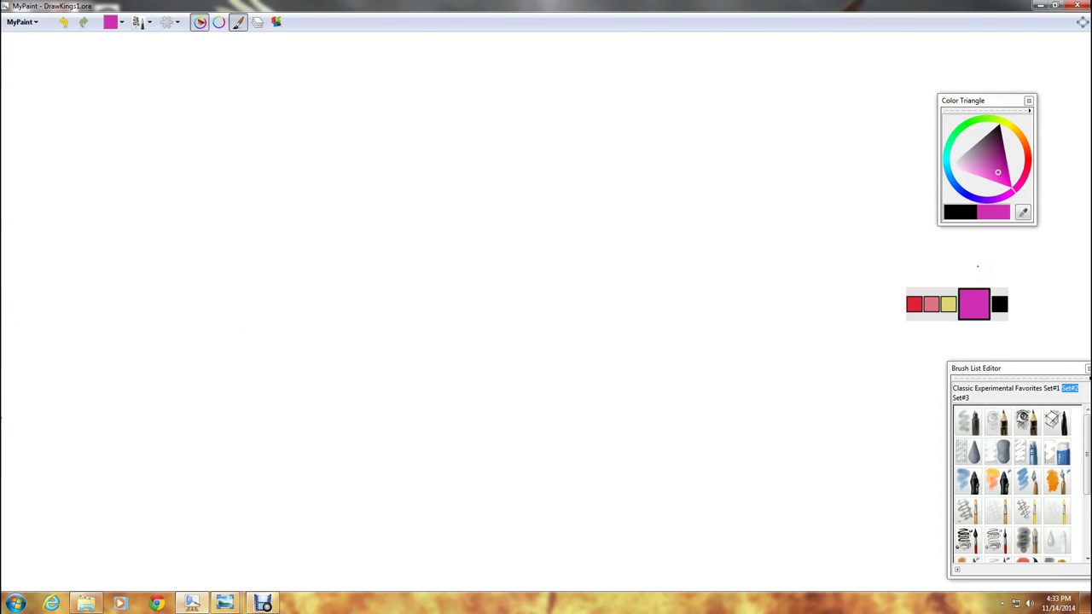
pyautogui.press('x')
pyautogui.press('x')
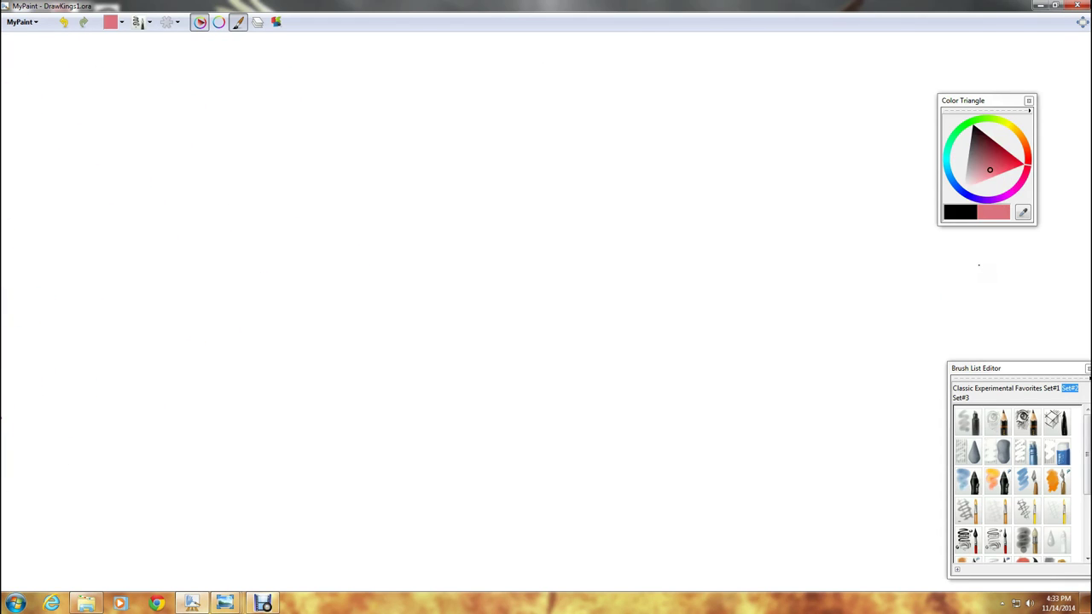
pyautogui.press('x')
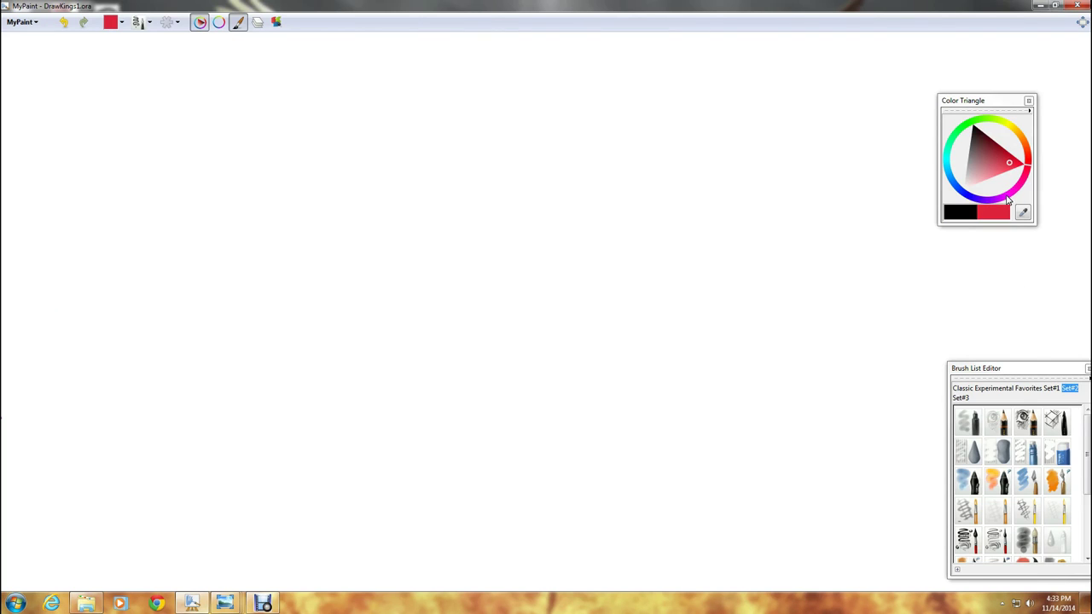
pyautogui.click(965, 199)
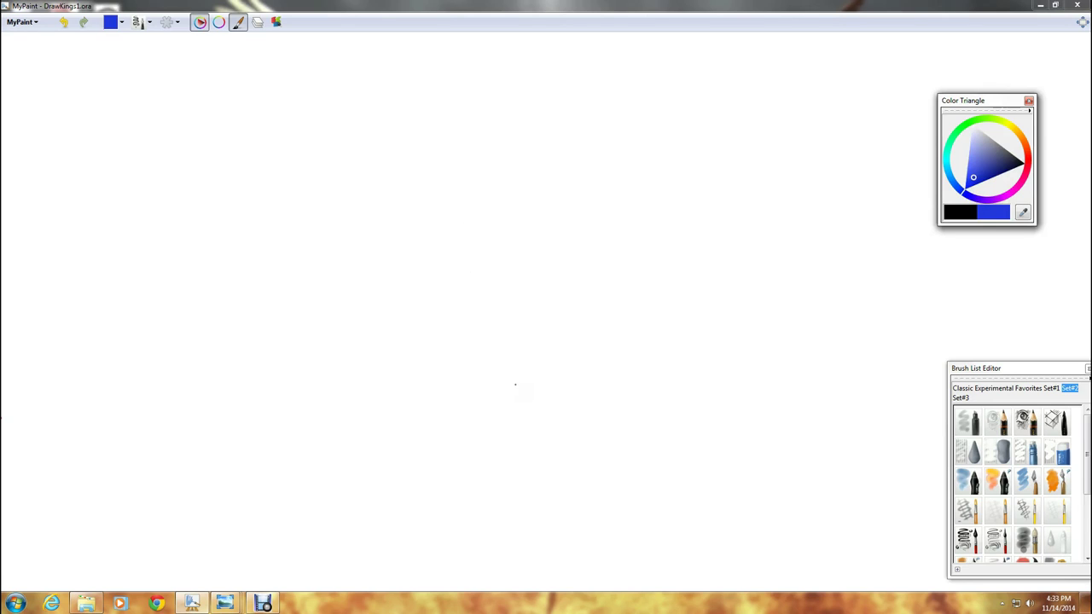
pyautogui.click(1003, 428)
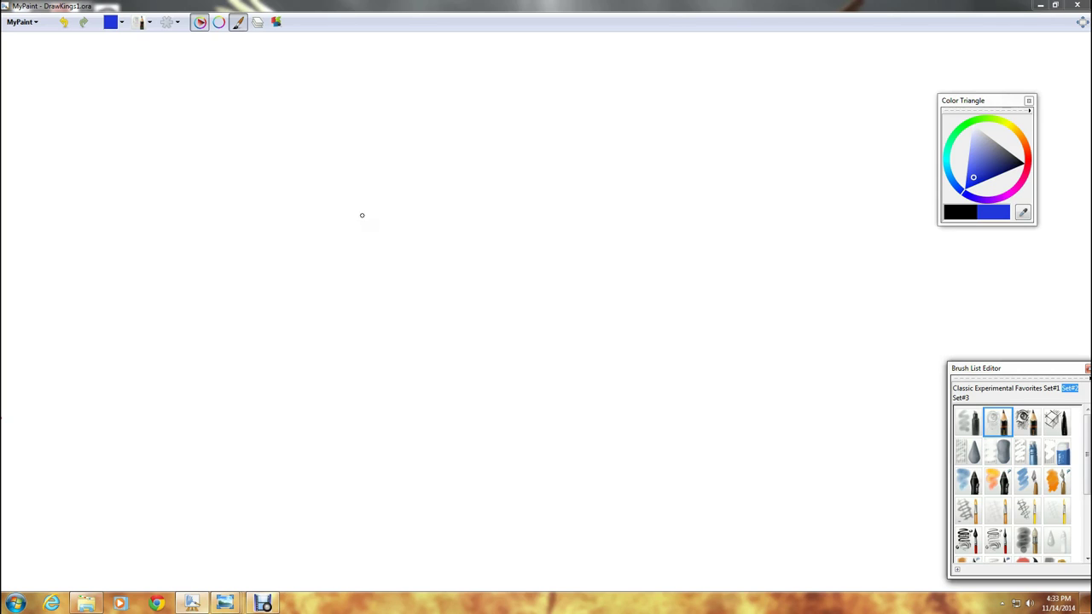
pyautogui.moveTo(446, 151)
pyautogui.mouseDown()
pyautogui.moveTo(419, 179)
pyautogui.moveTo(489, 220)
pyautogui.mouseUp()
pyautogui.moveTo(408, 204); pyautogui.dragTo(482, 210)
pyautogui.moveTo(481, 210)
pyautogui.mouseDown()
pyautogui.moveTo(445, 236)
pyautogui.moveTo(447, 144)
pyautogui.moveTo(467, 223)
pyautogui.moveTo(480, 156)
pyautogui.mouseUp()
pyautogui.moveTo(464, 232)
pyautogui.mouseDown()
pyautogui.moveTo(457, 147)
pyautogui.moveTo(472, 226)
pyautogui.mouseUp()
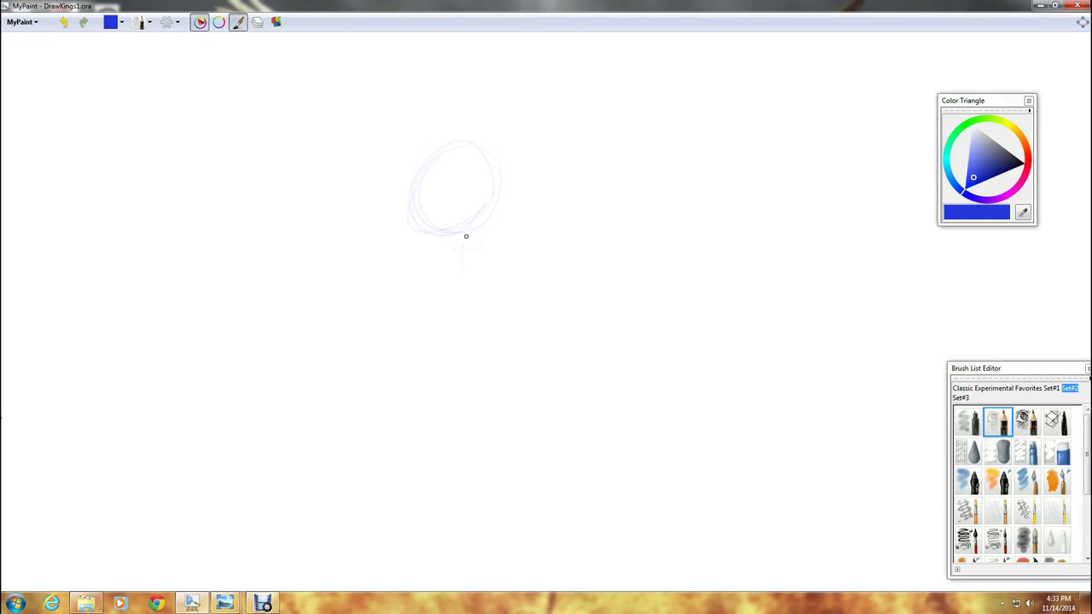
# Sketch a narrow neck and a rounded chest and shoulder shape below the head.
pyautogui.moveTo(446, 242); pyautogui.dragTo(445, 265)
pyautogui.moveTo(426, 330); pyautogui.dragTo(510, 253)
pyautogui.moveTo(437, 260)
pyautogui.mouseDown()
pyautogui.moveTo(426, 285)
pyautogui.moveTo(433, 329)
pyautogui.mouseUp()
pyautogui.moveTo(515, 342); pyautogui.dragTo(509, 254)
pyautogui.moveTo(444, 377)
pyautogui.mouseDown()
pyautogui.moveTo(483, 375)
pyautogui.moveTo(514, 259)
pyautogui.mouseUp()
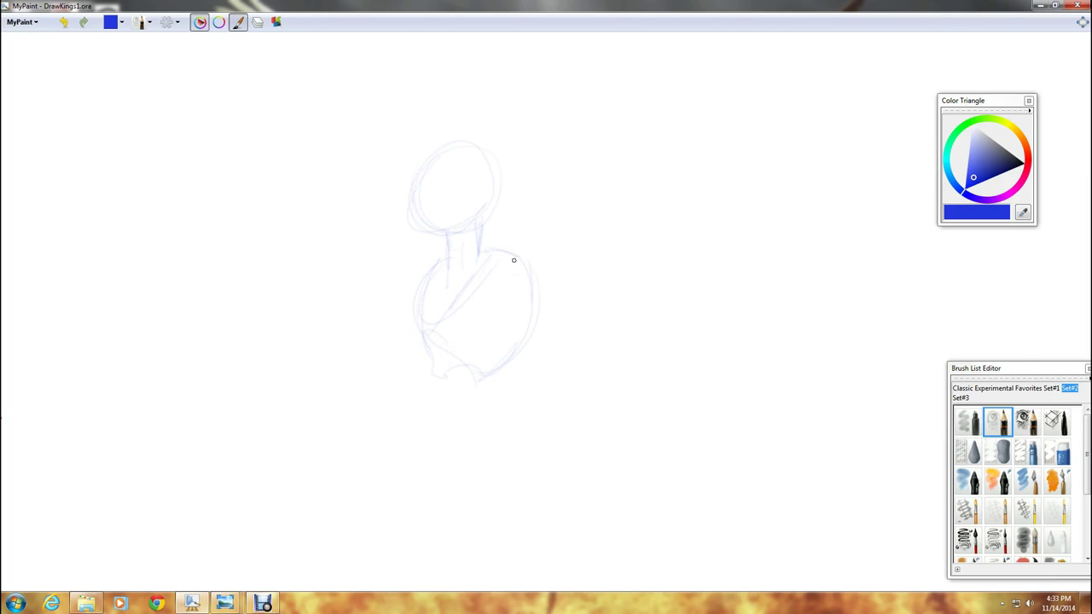
# Sketch a slim curved waist below the chest and a rounded hip shape beneath it.
pyautogui.moveTo(409, 201); pyautogui.dragTo(445, 238)
pyautogui.moveTo(640, 304)
pyautogui.mouseDown()
pyautogui.moveTo(582, 258)
pyautogui.moveTo(566, 176)
pyautogui.mouseUp()
pyautogui.moveTo(405, 217); pyautogui.dragTo(409, 290)
pyautogui.moveTo(424, 180)
pyautogui.mouseDown()
pyautogui.moveTo(420, 315)
pyautogui.moveTo(435, 298)
pyautogui.moveTo(392, 310)
pyautogui.moveTo(437, 284)
pyautogui.moveTo(394, 316)
pyautogui.mouseUp()
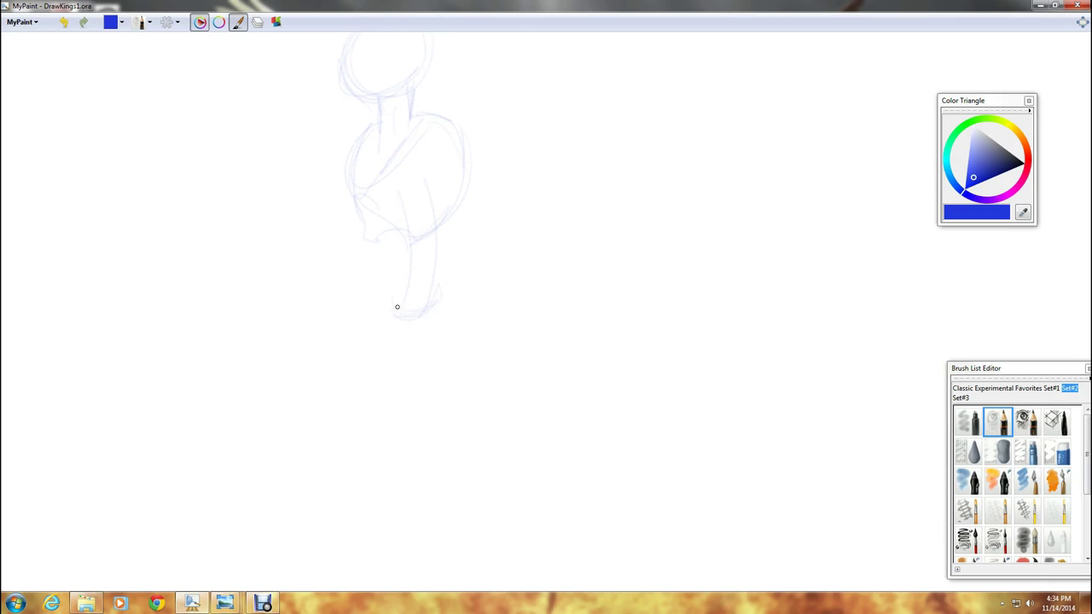
pyautogui.moveTo(393, 304); pyautogui.dragTo(375, 355)
pyautogui.moveTo(435, 285)
pyautogui.mouseDown()
pyautogui.moveTo(470, 325)
pyautogui.moveTo(453, 376)
pyautogui.moveTo(427, 367)
pyautogui.moveTo(476, 331)
pyautogui.moveTo(437, 362)
pyautogui.mouseUp()
pyautogui.moveTo(469, 318); pyautogui.dragTo(457, 287)
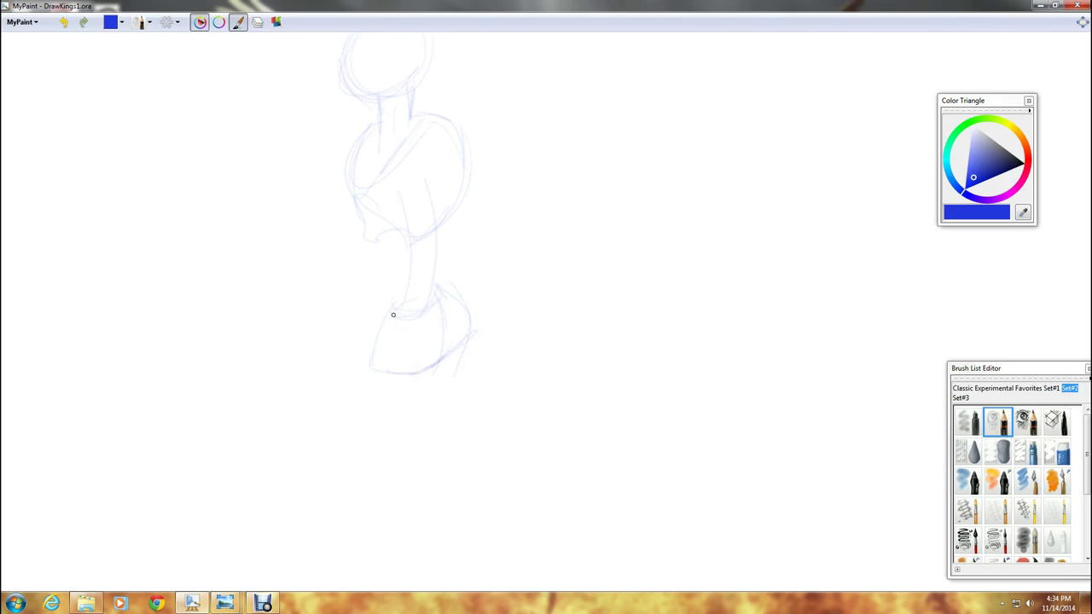
# Sketch two long tapering legs down from the hips.
pyautogui.moveTo(416, 345); pyautogui.dragTo(413, 493)
pyautogui.moveTo(460, 352); pyautogui.dragTo(425, 484)
pyautogui.moveTo(369, 359)
pyautogui.mouseDown()
pyautogui.moveTo(360, 488)
pyautogui.moveTo(373, 490)
pyautogui.mouseUp()
pyautogui.moveTo(399, 337); pyautogui.dragTo(394, 486)
pyautogui.keyDown('ctrl'); pyautogui.click(477, 245); pyautogui.keyUp('ctrl')
# Draw a small ear on the side of the head using a darker pencil brush in blue.
pyautogui.moveTo(500, 208)
pyautogui.mouseDown()
pyautogui.moveTo(487, 343)
pyautogui.moveTo(489, 325)
pyautogui.mouseUp()
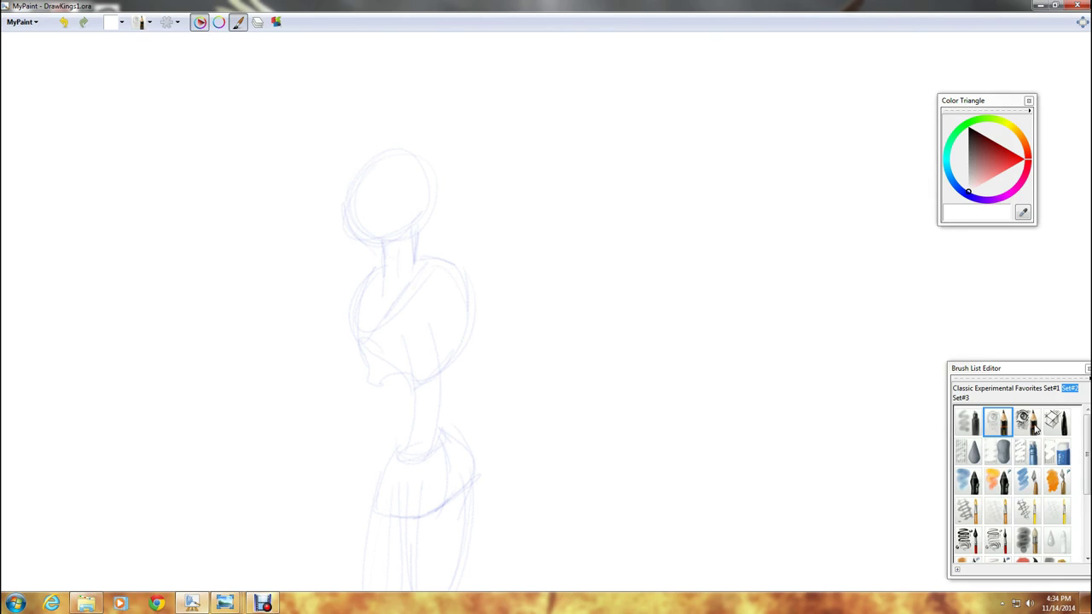
pyautogui.click(1029, 423)
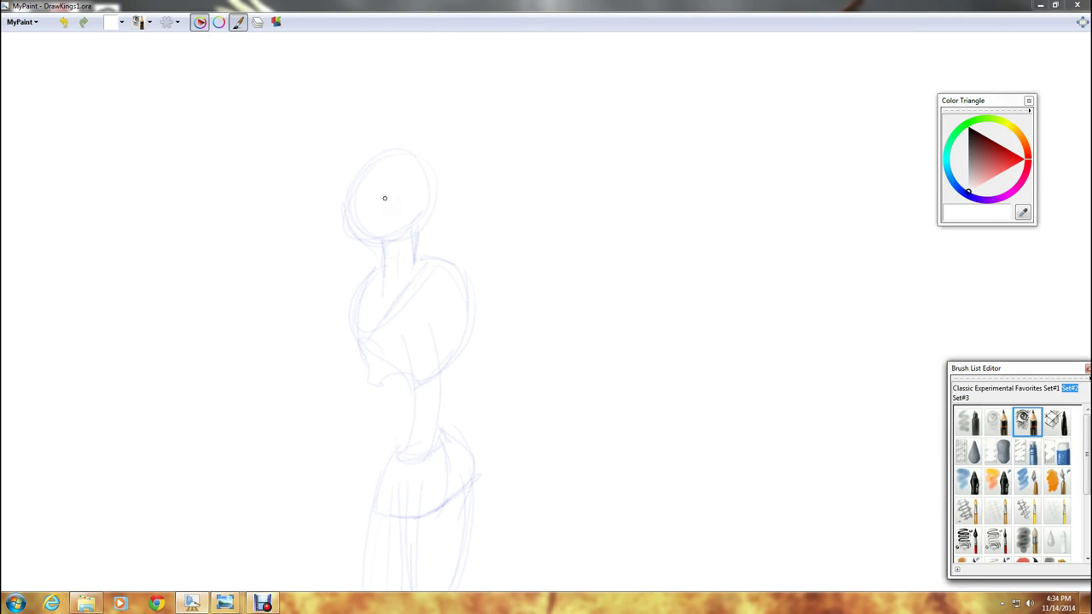
pyautogui.press('x')
pyautogui.press('x')
pyautogui.press('x')
pyautogui.press('x')
pyautogui.press('x')
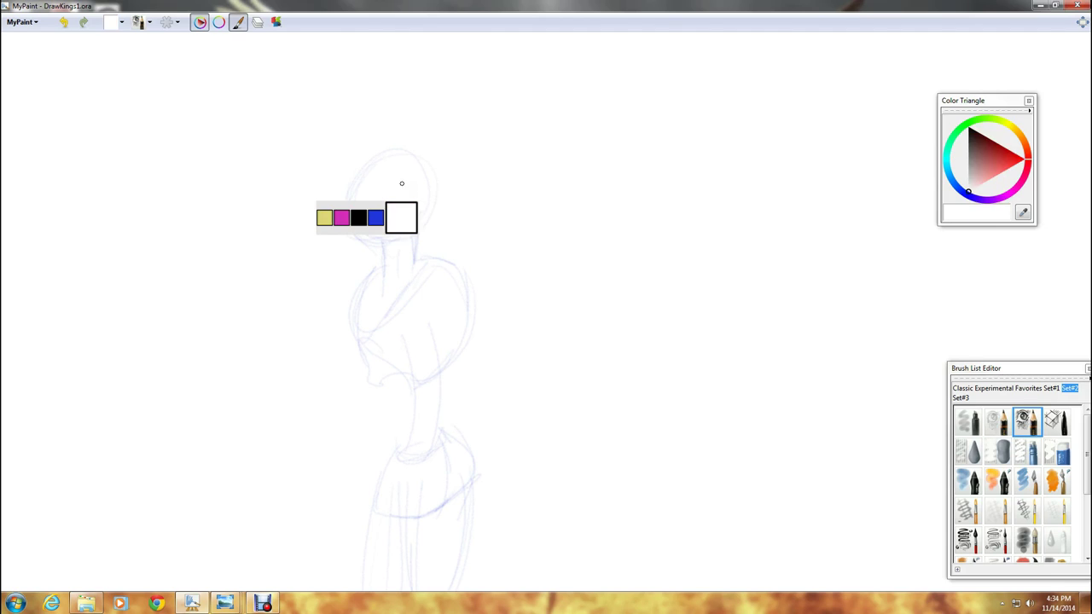
pyautogui.moveTo(400, 190); pyautogui.dragTo(409, 189)
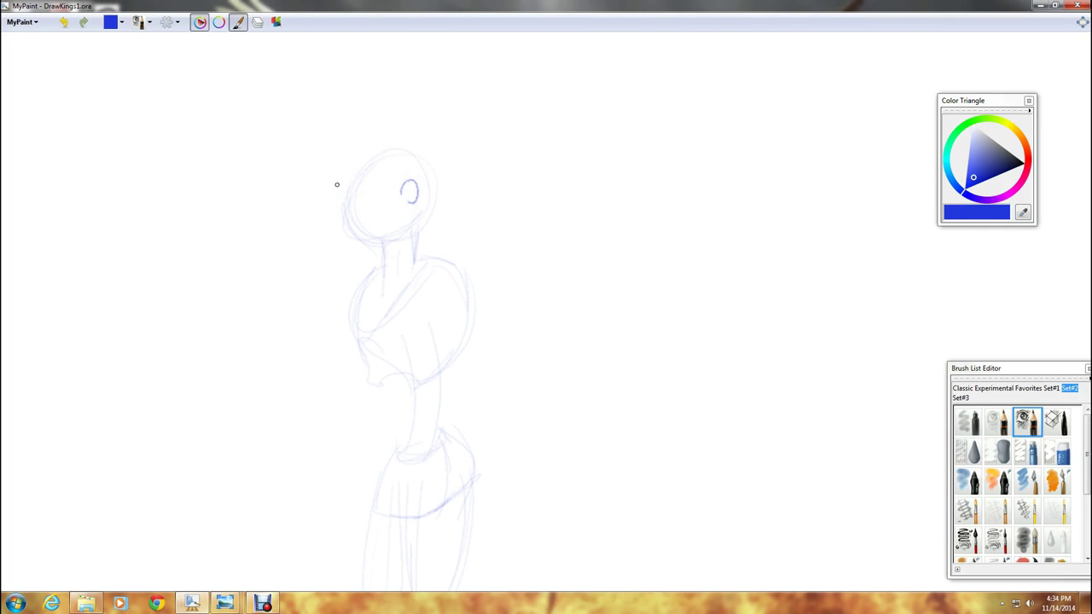
# Strengthen the head outline and draw a long, thin proboscis curving down from the face.
pyautogui.moveTo(339, 205)
pyautogui.mouseDown()
pyautogui.moveTo(373, 155)
pyautogui.moveTo(358, 164)
pyautogui.moveTo(412, 155)
pyautogui.moveTo(435, 180)
pyautogui.mouseUp()
pyautogui.moveTo(341, 213); pyautogui.dragTo(336, 239)
pyautogui.moveTo(350, 224)
pyautogui.mouseDown()
pyautogui.moveTo(319, 312)
pyautogui.moveTo(352, 239)
pyautogui.moveTo(369, 230)
pyautogui.mouseUp()
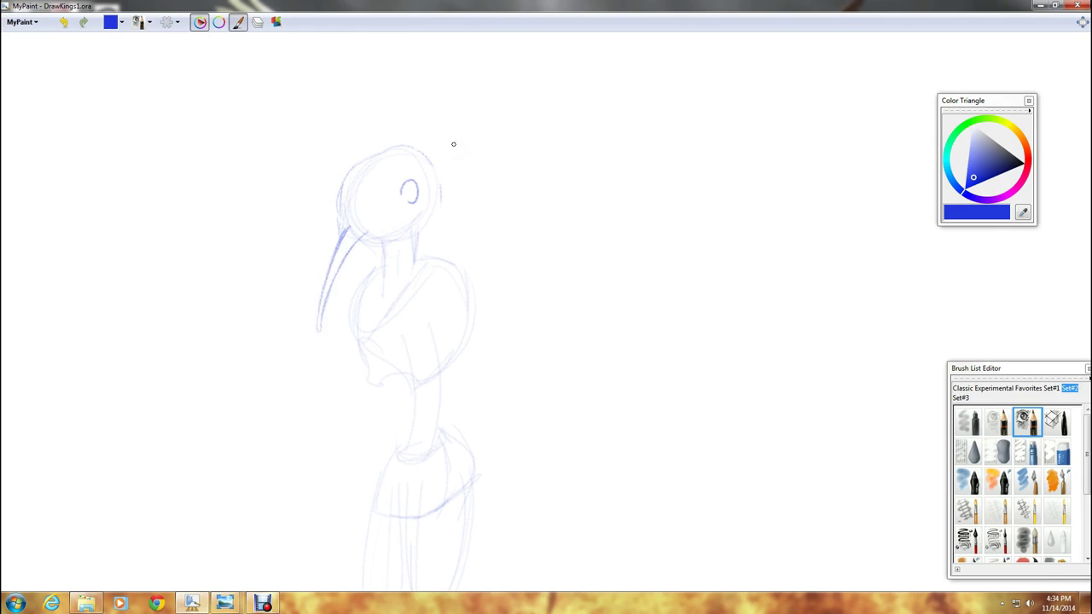
# Draw two large round bulging eyes and darken the curve of the forehead and crown.
pyautogui.moveTo(339, 232)
pyautogui.mouseDown()
pyautogui.moveTo(338, 205)
pyautogui.moveTo(356, 170)
pyautogui.mouseUp()
pyautogui.moveTo(367, 207); pyautogui.dragTo(385, 174)
pyautogui.moveTo(333, 218)
pyautogui.mouseDown()
pyautogui.moveTo(331, 179)
pyautogui.moveTo(332, 216)
pyautogui.moveTo(323, 189)
pyautogui.moveTo(352, 176)
pyautogui.moveTo(376, 192)
pyautogui.moveTo(370, 208)
pyautogui.moveTo(362, 188)
pyautogui.moveTo(394, 190)
pyautogui.moveTo(362, 185)
pyautogui.moveTo(399, 197)
pyautogui.moveTo(372, 212)
pyautogui.mouseUp()
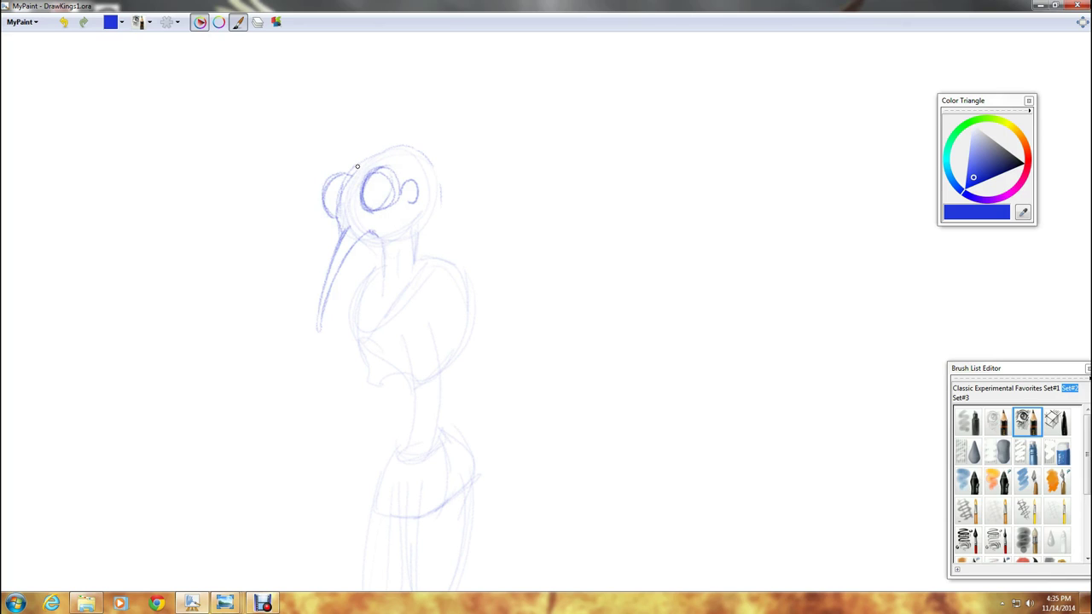
pyautogui.moveTo(338, 217)
pyautogui.mouseDown()
pyautogui.moveTo(363, 157)
pyautogui.moveTo(345, 192)
pyautogui.moveTo(349, 172)
pyautogui.moveTo(395, 159)
pyautogui.moveTo(364, 161)
pyautogui.moveTo(423, 150)
pyautogui.moveTo(431, 181)
pyautogui.mouseUp()
# Erase the ear and the adjoining part of the near eye.
pyautogui.click(1056, 452)
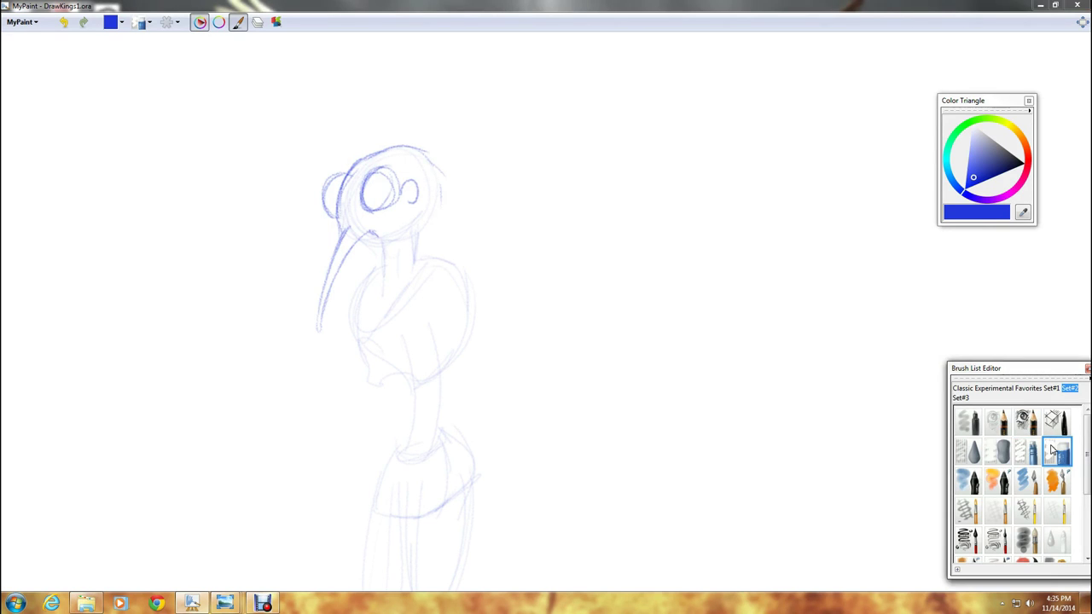
pyautogui.moveTo(426, 179)
pyautogui.mouseDown()
pyautogui.moveTo(417, 195)
pyautogui.moveTo(384, 185)
pyautogui.moveTo(383, 199)
pyautogui.mouseUp()
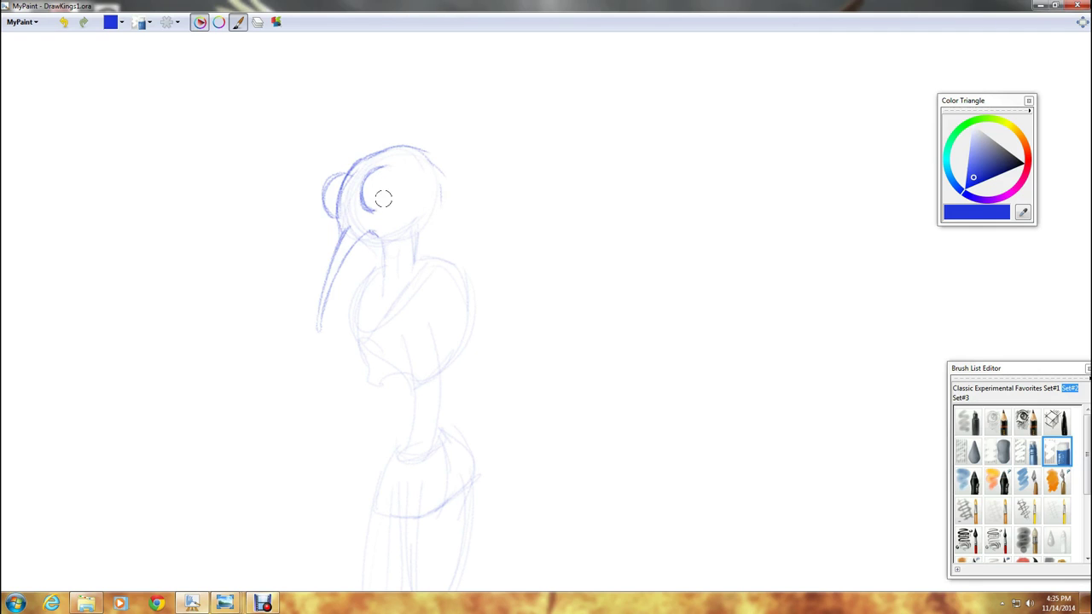
# Redraw the near eye as a full circle and darken the far eye, face, proboscis, jaw and neck lines with the darker pencil.
pyautogui.click(1026, 422)
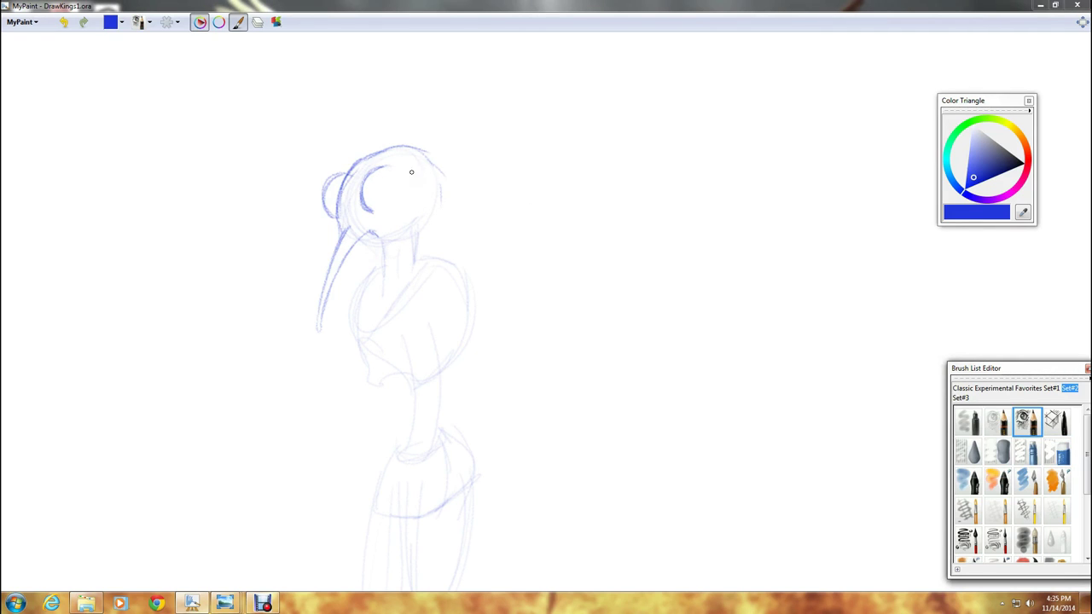
pyautogui.moveTo(398, 148); pyautogui.dragTo(428, 162)
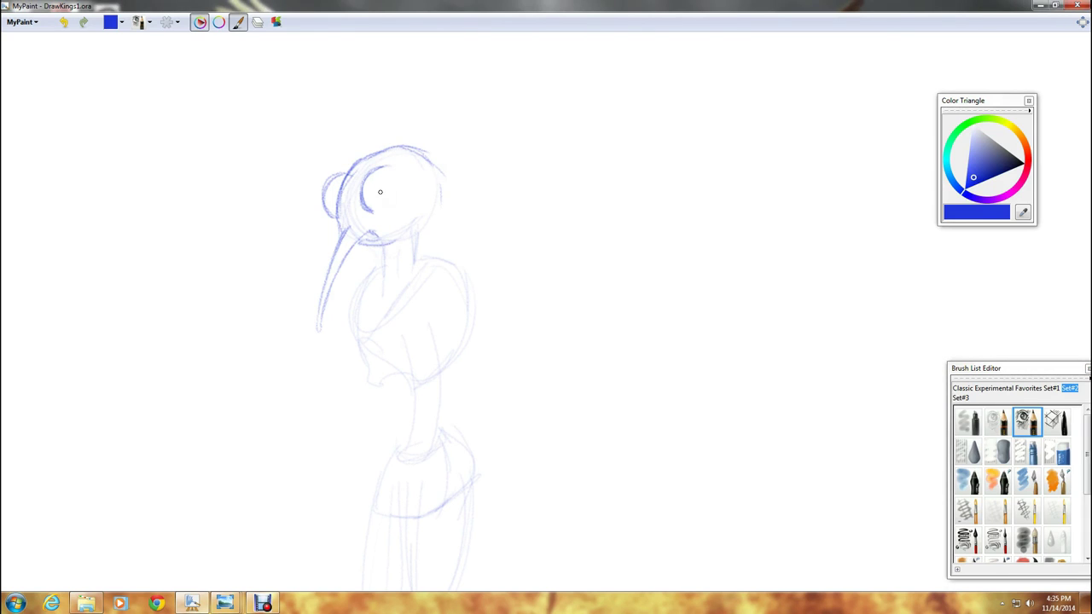
pyautogui.moveTo(371, 207)
pyautogui.mouseDown()
pyautogui.moveTo(396, 206)
pyautogui.moveTo(369, 208)
pyautogui.moveTo(373, 174)
pyautogui.moveTo(373, 210)
pyautogui.moveTo(400, 201)
pyautogui.moveTo(371, 208)
pyautogui.moveTo(399, 176)
pyautogui.mouseUp()
pyautogui.moveTo(328, 205)
pyautogui.mouseDown()
pyautogui.moveTo(335, 217)
pyautogui.moveTo(328, 178)
pyautogui.mouseUp()
pyautogui.moveTo(341, 230)
pyautogui.mouseDown()
pyautogui.moveTo(359, 152)
pyautogui.moveTo(356, 163)
pyautogui.moveTo(398, 145)
pyautogui.mouseUp()
pyautogui.moveTo(318, 327); pyautogui.dragTo(360, 239)
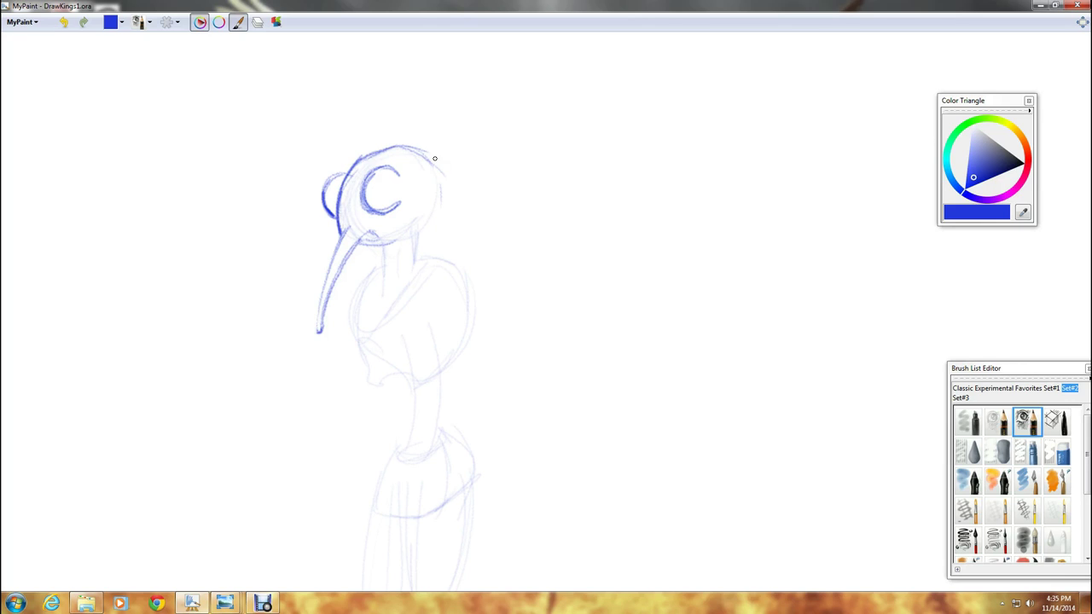
pyautogui.moveTo(368, 245)
pyautogui.mouseDown()
pyautogui.moveTo(380, 288)
pyautogui.moveTo(424, 220)
pyautogui.moveTo(419, 228)
pyautogui.mouseUp()
pyautogui.moveTo(399, 180)
pyautogui.mouseDown()
pyautogui.moveTo(401, 203)
pyautogui.moveTo(382, 215)
pyautogui.mouseUp()
# Draw long hair sweeping from the forehead down to the shoulder, with a raised outer contour over the crown.
pyautogui.moveTo(360, 152)
pyautogui.mouseDown()
pyautogui.moveTo(408, 169)
pyautogui.moveTo(379, 135)
pyautogui.moveTo(361, 161)
pyautogui.moveTo(384, 149)
pyautogui.moveTo(399, 175)
pyautogui.moveTo(389, 154)
pyautogui.moveTo(433, 235)
pyautogui.moveTo(476, 285)
pyautogui.mouseUp()
pyautogui.moveTo(346, 171); pyautogui.dragTo(359, 162)
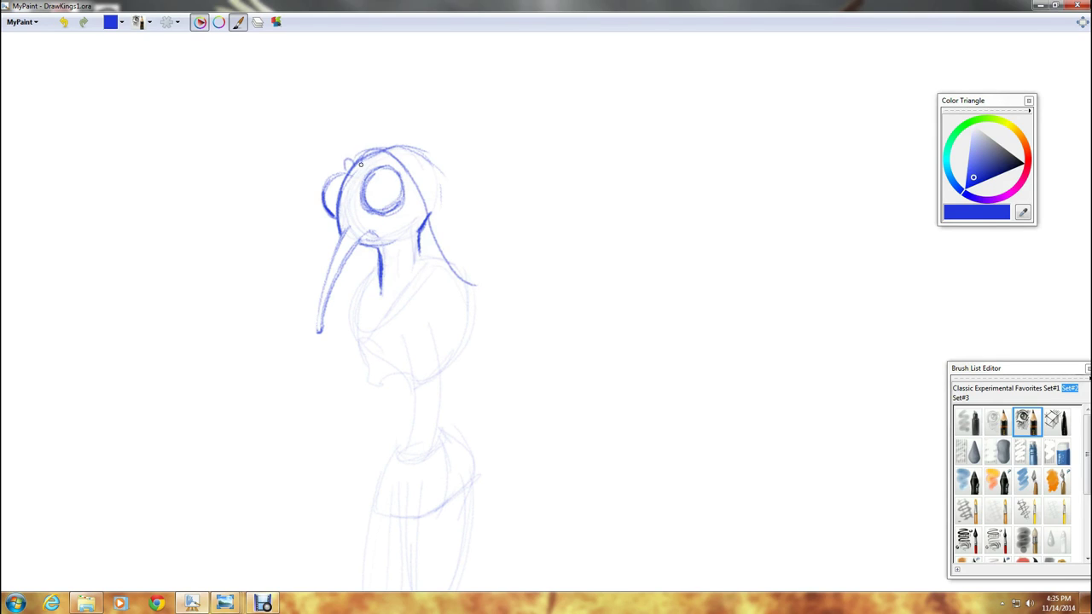
pyautogui.moveTo(337, 219); pyautogui.dragTo(330, 264)
pyautogui.moveTo(355, 158)
pyautogui.mouseDown()
pyautogui.moveTo(379, 122)
pyautogui.moveTo(388, 134)
pyautogui.moveTo(407, 128)
pyautogui.moveTo(398, 125)
pyautogui.moveTo(428, 137)
pyautogui.moveTo(456, 161)
pyautogui.moveTo(478, 214)
pyautogui.mouseUp()
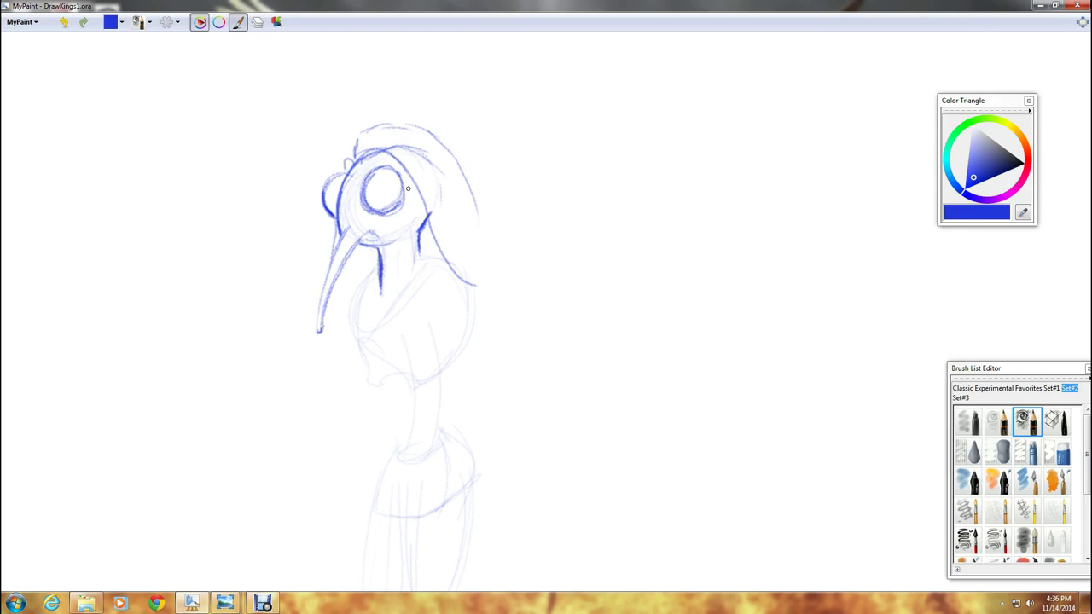
# Add a crease at the base of the proboscis and fill both round eyes with a curved grid of compound-eye facets.
pyautogui.moveTo(364, 224); pyautogui.dragTo(369, 234)
pyautogui.moveTo(370, 196); pyautogui.dragTo(373, 169)
pyautogui.moveTo(386, 215); pyautogui.dragTo(381, 168)
pyautogui.moveTo(383, 211)
pyautogui.mouseDown()
pyautogui.moveTo(378, 168)
pyautogui.moveTo(388, 214)
pyautogui.moveTo(393, 174)
pyautogui.mouseUp()
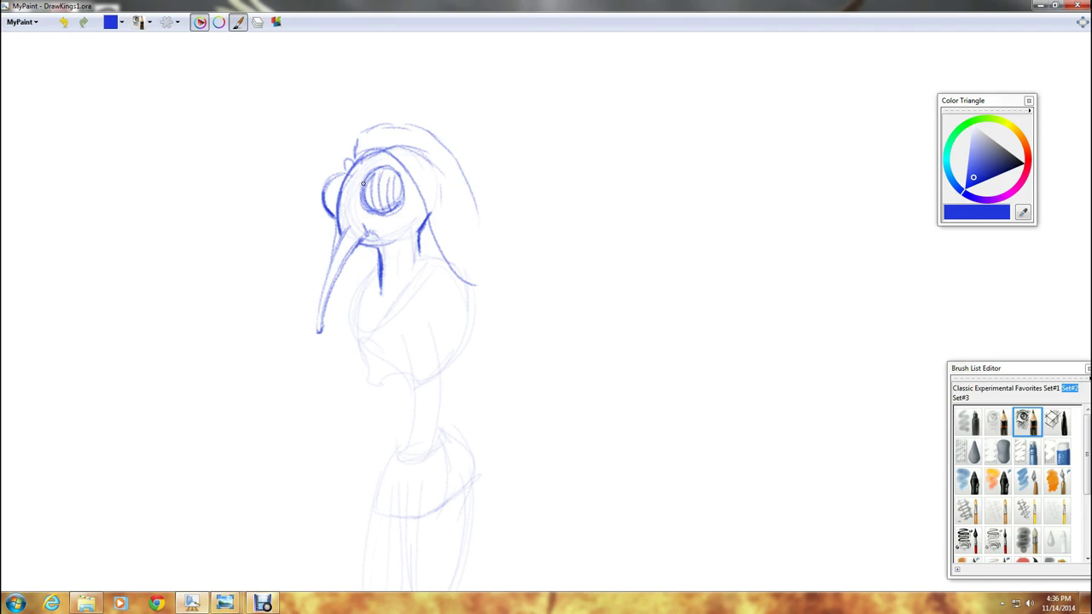
pyautogui.moveTo(329, 211)
pyautogui.mouseDown()
pyautogui.moveTo(382, 192)
pyautogui.moveTo(366, 203)
pyautogui.moveTo(397, 197)
pyautogui.moveTo(381, 186)
pyautogui.moveTo(367, 194)
pyautogui.moveTo(384, 173)
pyautogui.moveTo(364, 182)
pyautogui.moveTo(403, 178)
pyautogui.mouseUp()
pyautogui.moveTo(327, 204)
pyautogui.mouseDown()
pyautogui.moveTo(338, 210)
pyautogui.moveTo(340, 187)
pyautogui.mouseUp()
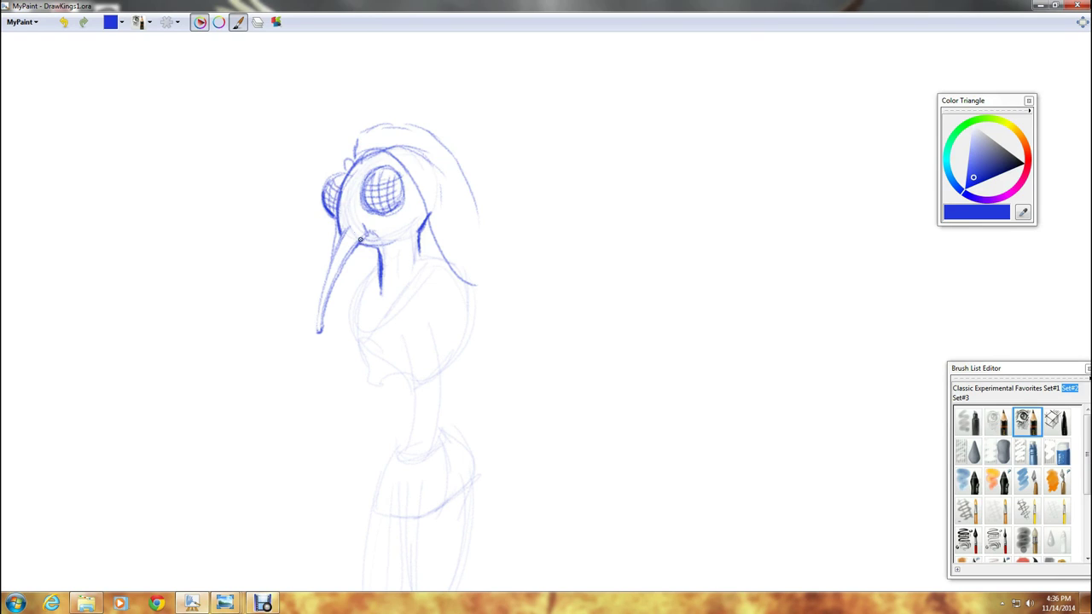
# Draw the far-side hair falling from the crown past the far eye and proboscis to a wide curved lower edge.
pyautogui.moveTo(349, 141)
pyautogui.mouseDown()
pyautogui.moveTo(333, 139)
pyautogui.moveTo(325, 153)
pyautogui.moveTo(340, 169)
pyautogui.moveTo(316, 243)
pyautogui.mouseUp()
pyautogui.moveTo(319, 184); pyautogui.dragTo(314, 266)
pyautogui.moveTo(323, 152); pyautogui.dragTo(310, 301)
pyautogui.moveTo(313, 218)
pyautogui.mouseDown()
pyautogui.moveTo(280, 379)
pyautogui.moveTo(319, 401)
pyautogui.moveTo(359, 396)
pyautogui.mouseUp()
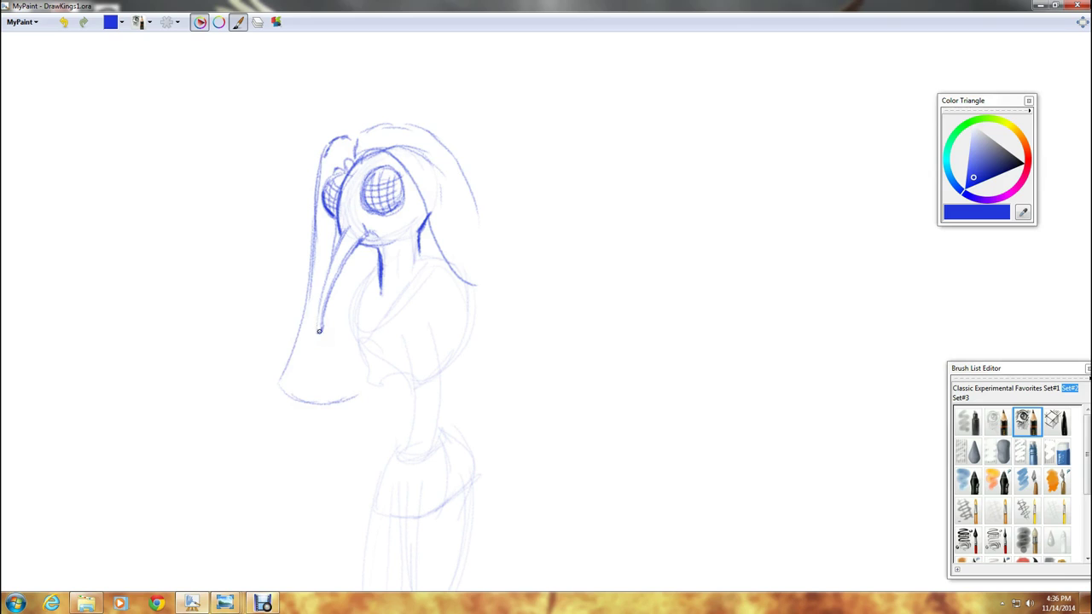
# Round off the proboscis tip, outline both shoulders, and draw the near arm bent at the elbow with the forearm crossing the hip.
pyautogui.moveTo(318, 326)
pyautogui.mouseDown()
pyautogui.moveTo(338, 223)
pyautogui.moveTo(315, 325)
pyautogui.mouseUp()
pyautogui.moveTo(380, 266); pyautogui.dragTo(350, 291)
pyautogui.moveTo(425, 252); pyautogui.dragTo(466, 292)
pyautogui.moveTo(350, 292)
pyautogui.mouseDown()
pyautogui.moveTo(346, 309)
pyautogui.moveTo(347, 295)
pyautogui.mouseUp()
pyautogui.moveTo(464, 288)
pyautogui.mouseDown()
pyautogui.moveTo(450, 326)
pyautogui.moveTo(442, 302)
pyautogui.moveTo(455, 330)
pyautogui.moveTo(473, 317)
pyautogui.moveTo(475, 399)
pyautogui.mouseUp()
pyautogui.moveTo(448, 326)
pyautogui.mouseDown()
pyautogui.moveTo(470, 407)
pyautogui.moveTo(460, 410)
pyautogui.mouseUp()
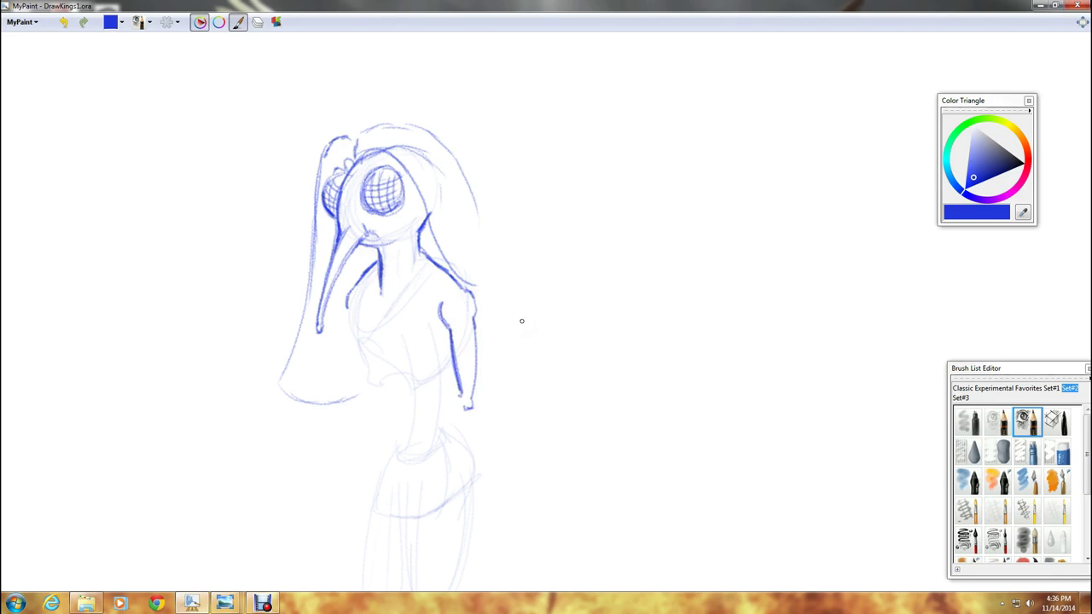
pyautogui.moveTo(454, 401)
pyautogui.mouseDown()
pyautogui.moveTo(416, 450)
pyautogui.moveTo(431, 449)
pyautogui.moveTo(420, 464)
pyautogui.moveTo(470, 405)
pyautogui.moveTo(460, 430)
pyautogui.moveTo(419, 463)
pyautogui.moveTo(472, 405)
pyautogui.mouseUp()
pyautogui.moveTo(410, 464)
pyautogui.mouseDown()
pyautogui.moveTo(452, 396)
pyautogui.moveTo(472, 398)
pyautogui.moveTo(475, 315)
pyautogui.mouseUp()
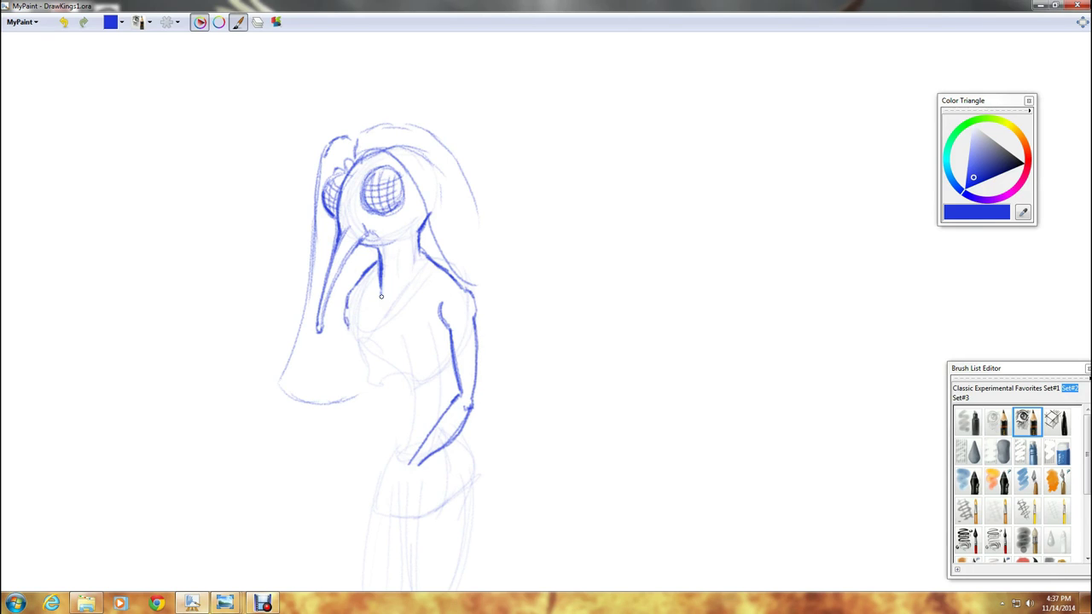
# Draw the collarbone line and two dress straps over the shoulders, erasing the collarbone line where it crosses the near strap.
pyautogui.moveTo(369, 308); pyautogui.dragTo(449, 290)
pyautogui.moveTo(356, 297); pyautogui.dragTo(369, 308)
pyautogui.moveTo(436, 282); pyautogui.dragTo(425, 340)
pyautogui.moveTo(437, 285); pyautogui.dragTo(426, 346)
pyautogui.moveTo(437, 262); pyautogui.dragTo(413, 346)
pyautogui.moveTo(367, 272); pyautogui.dragTo(366, 343)
pyautogui.moveTo(360, 282)
pyautogui.mouseDown()
pyautogui.moveTo(356, 343)
pyautogui.moveTo(354, 312)
pyautogui.mouseUp()
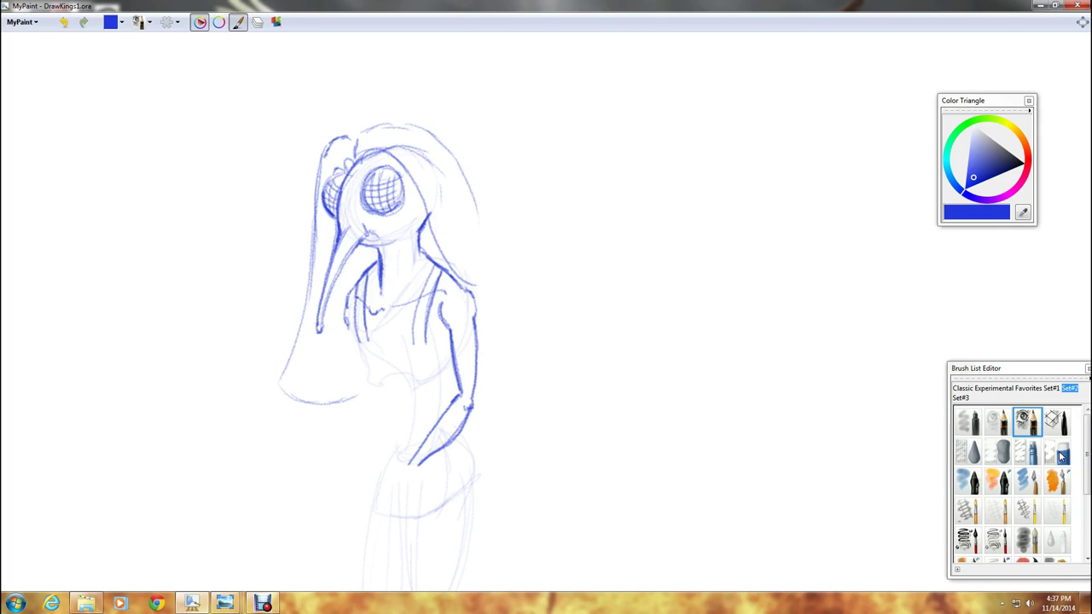
pyautogui.click(1028, 452)
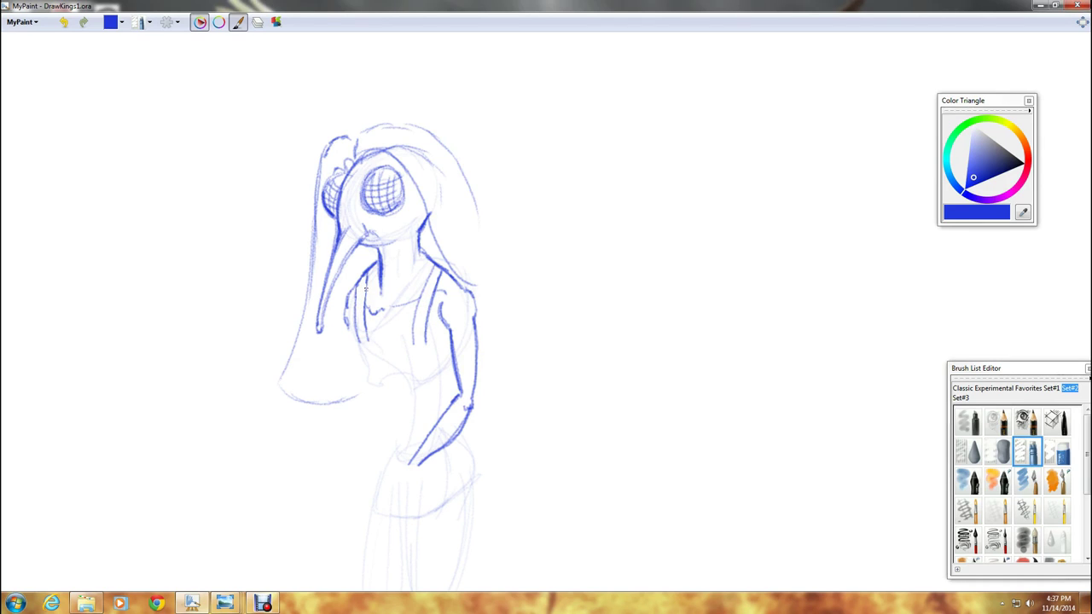
# Try a ragged fringe along the jaw and a dark mark beside the base of the proboscis.
pyautogui.click(1027, 422)
pyautogui.moveTo(393, 231)
pyautogui.mouseDown()
pyautogui.moveTo(379, 241)
pyautogui.moveTo(424, 221)
pyautogui.mouseUp()
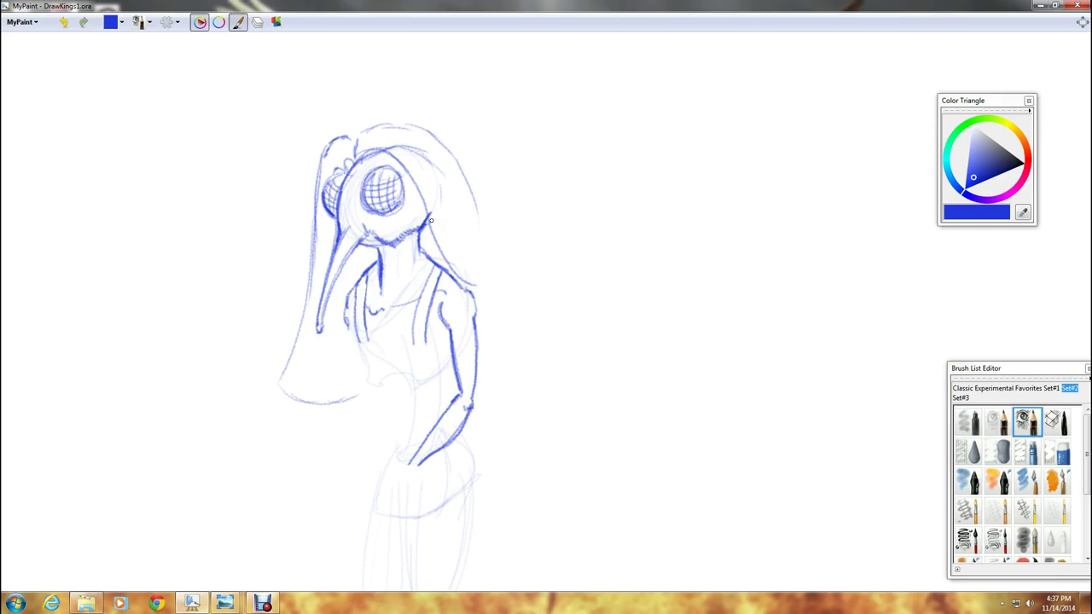
pyautogui.moveTo(333, 229); pyautogui.dragTo(328, 249)
# Draw the bodice's curved neckline and upper far side, and erase the ragged fringe along the jaw and beside the proboscis.
pyautogui.moveTo(368, 335); pyautogui.dragTo(435, 336)
pyautogui.moveTo(357, 336); pyautogui.dragTo(363, 362)
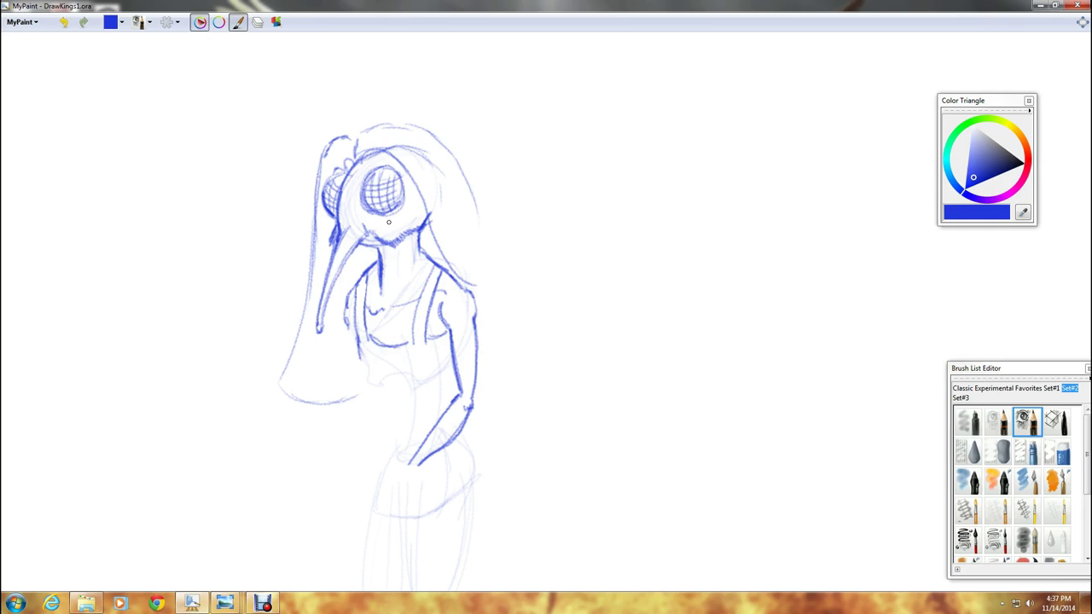
pyautogui.click(1033, 453)
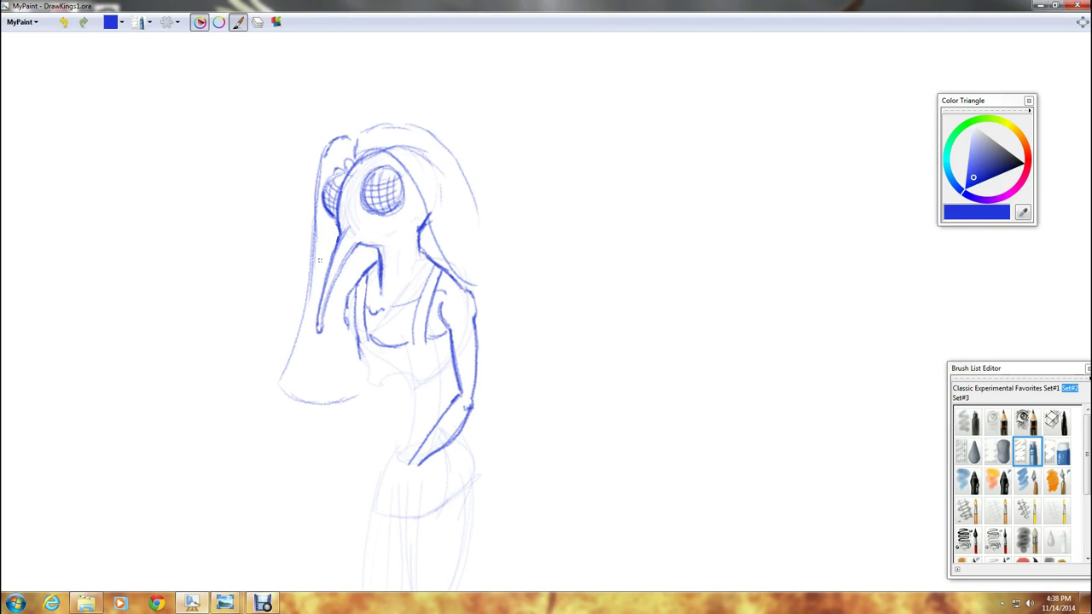
# Darken the hair parting and fill the inner hair around the forehead and both sides of the neck with solid blue shading.
pyautogui.click(1027, 421)
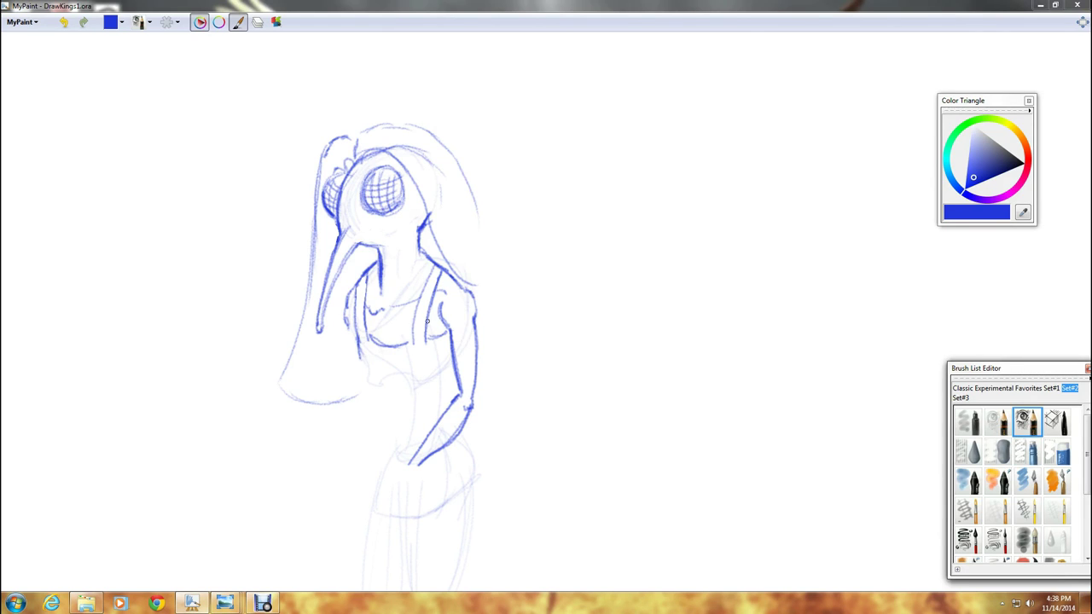
pyautogui.moveTo(356, 160)
pyautogui.mouseDown()
pyautogui.moveTo(354, 143)
pyautogui.moveTo(353, 167)
pyautogui.mouseUp()
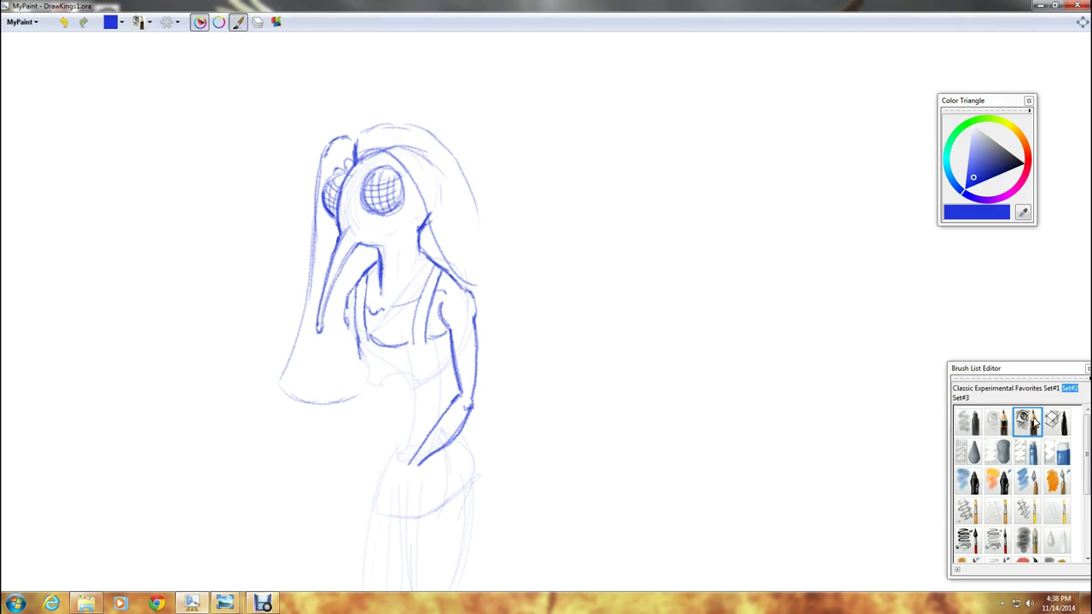
pyautogui.click(973, 425)
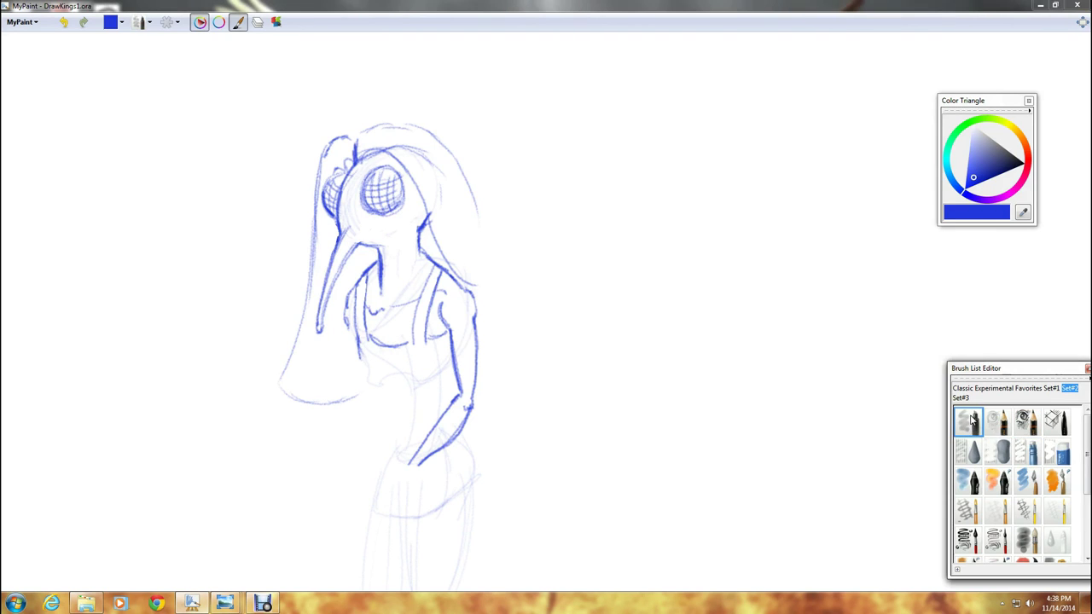
pyautogui.moveTo(358, 159)
pyautogui.mouseDown()
pyautogui.moveTo(401, 164)
pyautogui.moveTo(375, 154)
pyautogui.moveTo(409, 183)
pyautogui.moveTo(405, 197)
pyautogui.moveTo(340, 174)
pyautogui.mouseUp()
pyautogui.moveTo(427, 227); pyautogui.dragTo(430, 256)
pyautogui.moveTo(358, 249)
pyautogui.mouseDown()
pyautogui.moveTo(371, 261)
pyautogui.moveTo(358, 270)
pyautogui.moveTo(354, 254)
pyautogui.moveTo(350, 290)
pyautogui.moveTo(350, 250)
pyautogui.moveTo(362, 245)
pyautogui.moveTo(355, 273)
pyautogui.mouseUp()
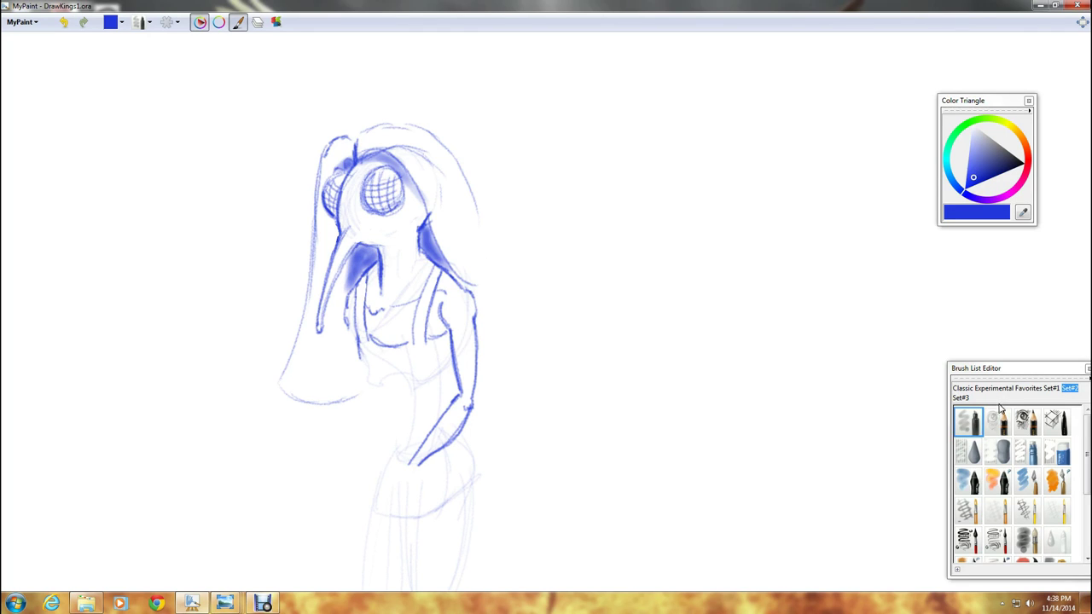
# Extend the hair around both shoulders and draw the torso's far side with underbust and waist lines.
pyautogui.click(1029, 429)
pyautogui.moveTo(354, 269); pyautogui.dragTo(341, 322)
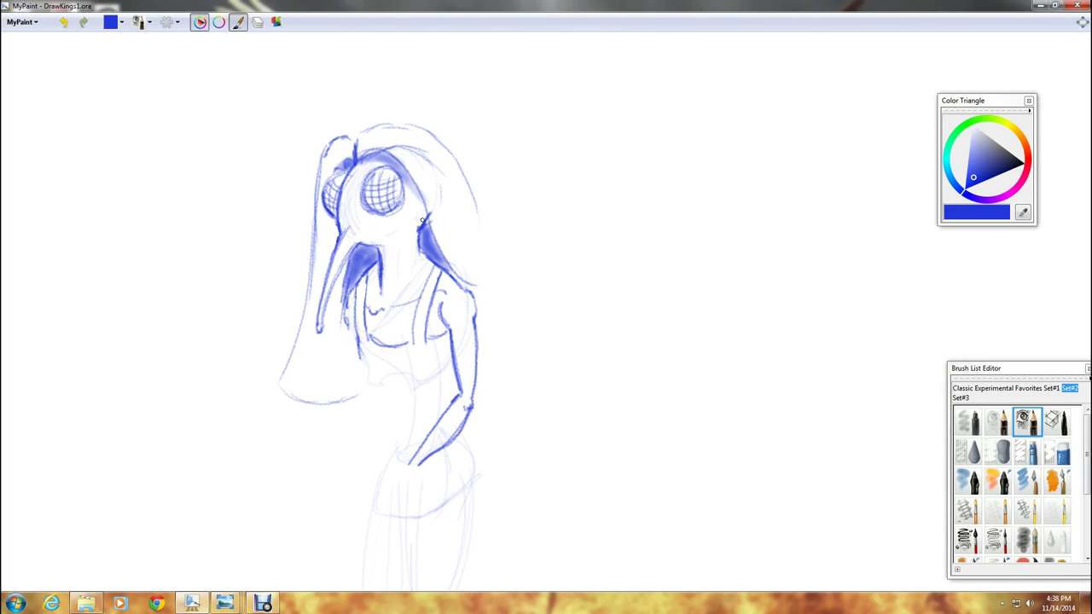
pyautogui.moveTo(440, 252); pyautogui.dragTo(482, 293)
pyautogui.moveTo(358, 310); pyautogui.dragTo(368, 388)
pyautogui.scroll(-5, 569, 283)
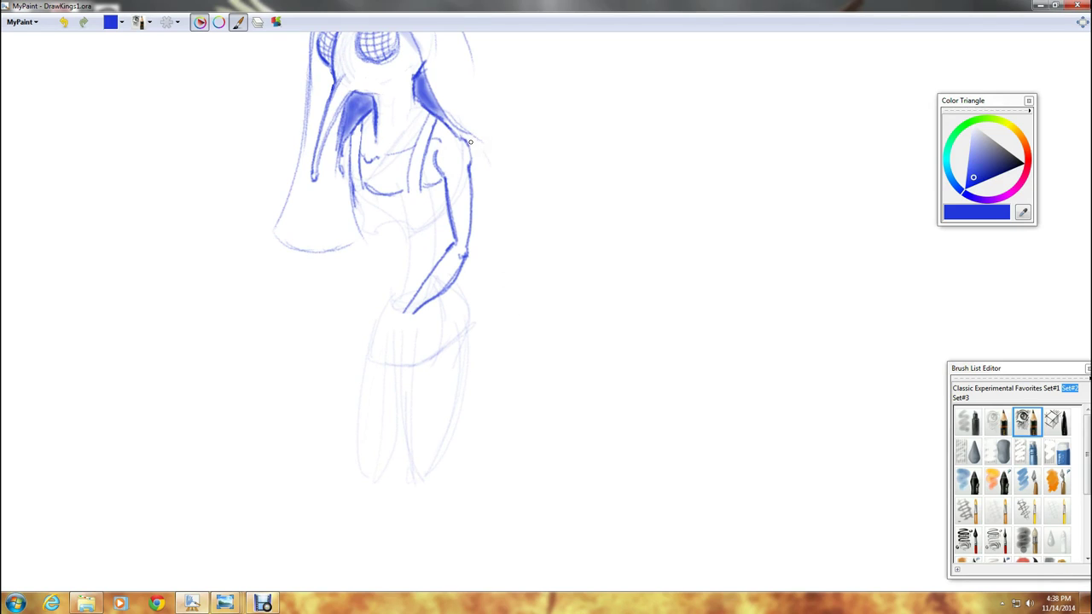
pyautogui.moveTo(470, 143)
pyautogui.mouseDown()
pyautogui.moveTo(489, 169)
pyautogui.moveTo(492, 208)
pyautogui.mouseUp()
pyautogui.moveTo(356, 154)
pyautogui.mouseDown()
pyautogui.moveTo(362, 215)
pyautogui.moveTo(342, 191)
pyautogui.moveTo(377, 228)
pyautogui.moveTo(409, 222)
pyautogui.moveTo(359, 219)
pyautogui.moveTo(369, 265)
pyautogui.moveTo(354, 288)
pyautogui.moveTo(410, 293)
pyautogui.mouseUp()
# Draw a long flared skirt with fold lines at both sides of the waist and a curved hem.
pyautogui.moveTo(466, 254); pyautogui.dragTo(485, 330)
pyautogui.moveTo(361, 278); pyautogui.dragTo(346, 338)
pyautogui.moveTo(380, 246); pyautogui.dragTo(342, 408)
pyautogui.moveTo(466, 257)
pyautogui.mouseDown()
pyautogui.moveTo(500, 351)
pyautogui.moveTo(503, 450)
pyautogui.mouseUp()
pyautogui.moveTo(352, 278); pyautogui.dragTo(307, 484)
pyautogui.moveTo(336, 343); pyautogui.dragTo(318, 407)
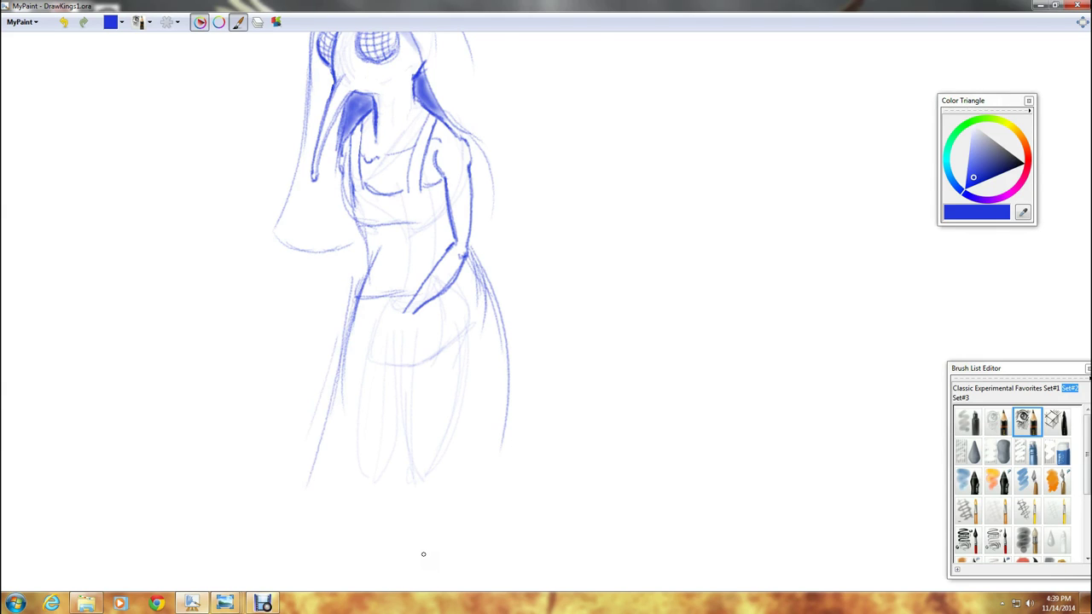
pyautogui.scroll(-2, 423, 554)
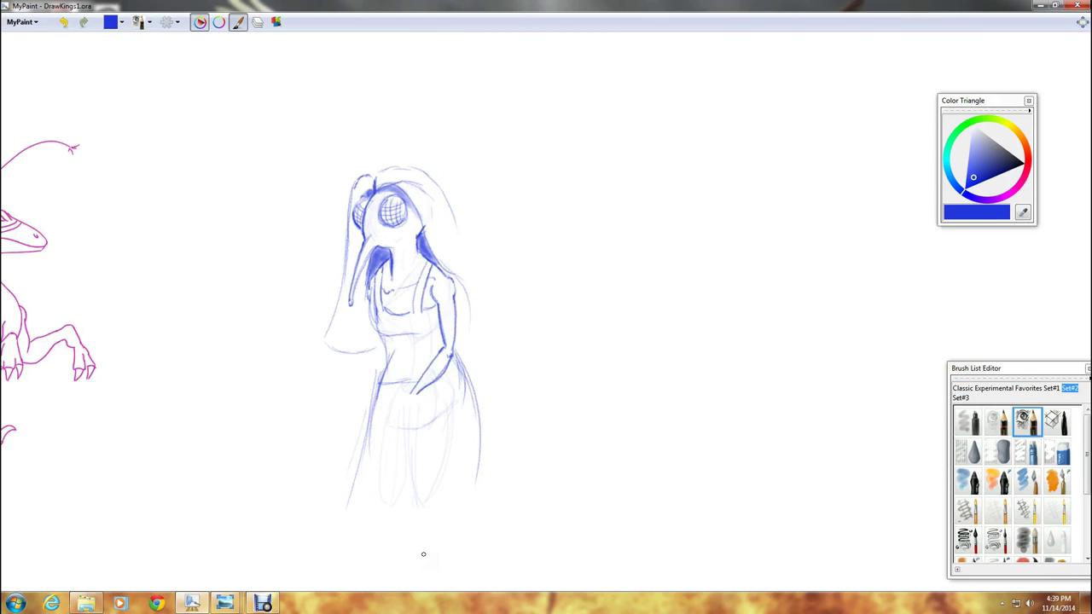
pyautogui.moveTo(347, 512)
pyautogui.mouseDown()
pyautogui.moveTo(387, 530)
pyautogui.moveTo(475, 503)
pyautogui.moveTo(492, 478)
pyautogui.mouseUp()
# Add long hair strands down past the near shoulder and a narrow far-side lock flaring outward at waist level.
pyautogui.moveTo(449, 275); pyautogui.dragTo(461, 305)
pyautogui.moveTo(437, 199); pyautogui.dragTo(466, 287)
pyautogui.moveTo(457, 215); pyautogui.dragTo(469, 317)
pyautogui.moveTo(454, 213); pyautogui.dragTo(471, 329)
pyautogui.moveTo(350, 191); pyautogui.dragTo(355, 274)
pyautogui.moveTo(350, 210); pyautogui.dragTo(361, 347)
pyautogui.moveTo(359, 306); pyautogui.dragTo(362, 362)
pyautogui.moveTo(362, 341)
pyautogui.mouseDown()
pyautogui.moveTo(348, 393)
pyautogui.moveTo(384, 382)
pyautogui.mouseUp()
pyautogui.moveTo(360, 357)
pyautogui.mouseDown()
pyautogui.moveTo(343, 390)
pyautogui.moveTo(351, 380)
pyautogui.mouseUp()
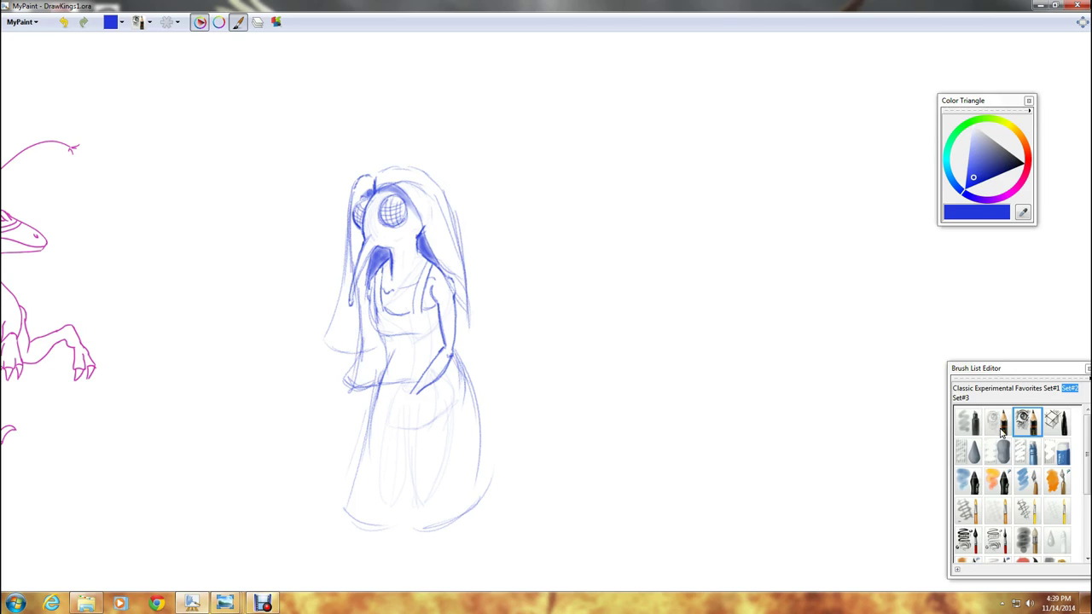
# Erase the wide far-side hair outline and redraw it closer to the head, curving around the far eye.
pyautogui.click(1054, 450)
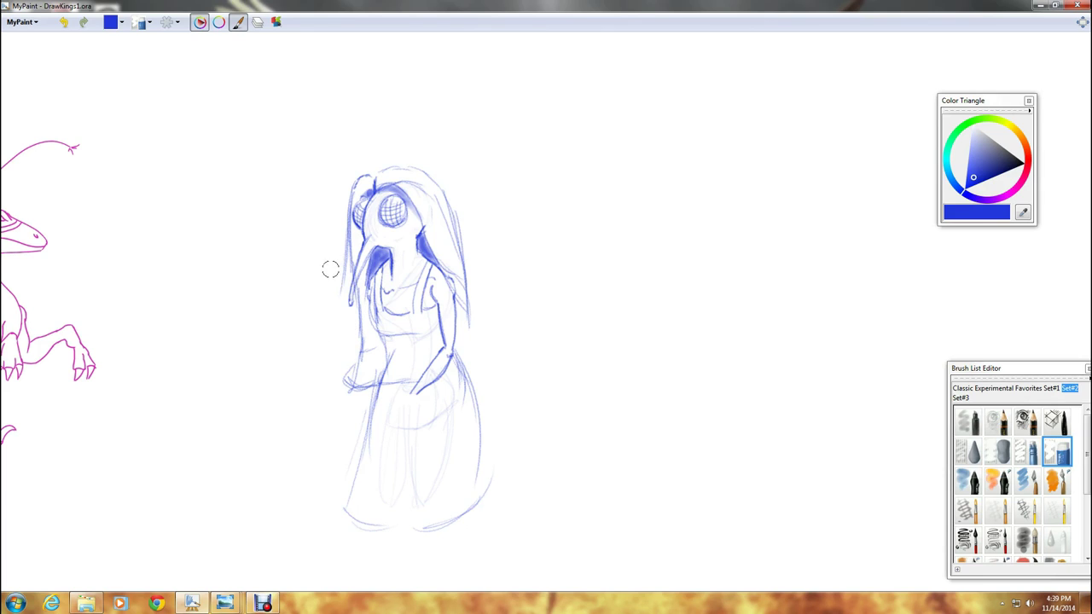
pyautogui.moveTo(341, 182); pyautogui.dragTo(339, 233)
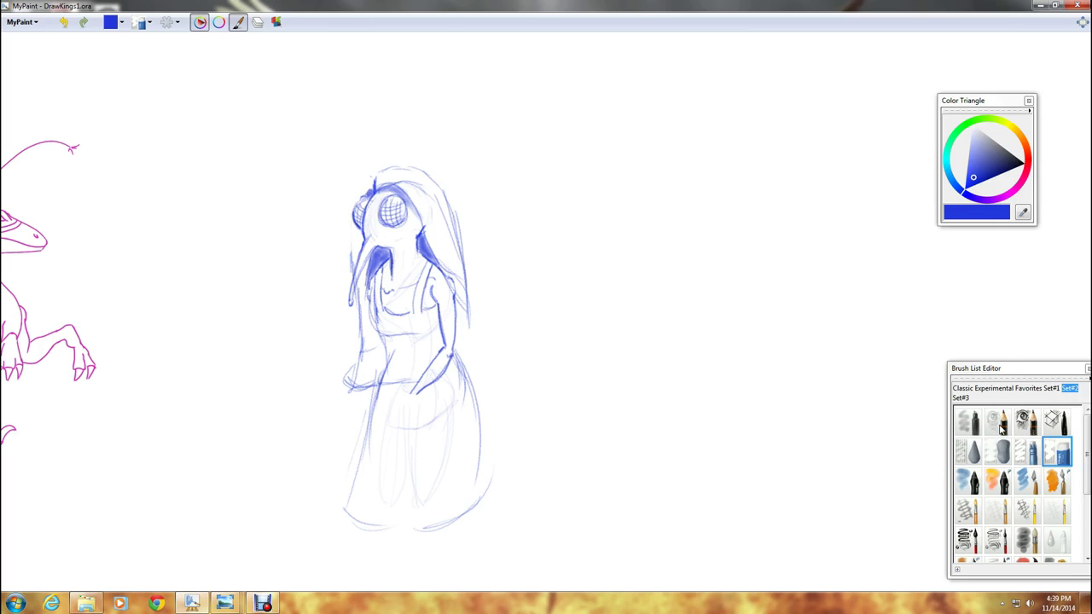
pyautogui.click(1026, 421)
pyautogui.moveTo(353, 262)
pyautogui.mouseDown()
pyautogui.moveTo(348, 218)
pyautogui.moveTo(362, 182)
pyautogui.moveTo(377, 176)
pyautogui.moveTo(345, 250)
pyautogui.mouseUp()
pyautogui.moveTo(350, 210)
pyautogui.mouseDown()
pyautogui.moveTo(352, 259)
pyautogui.moveTo(377, 328)
pyautogui.mouseUp()
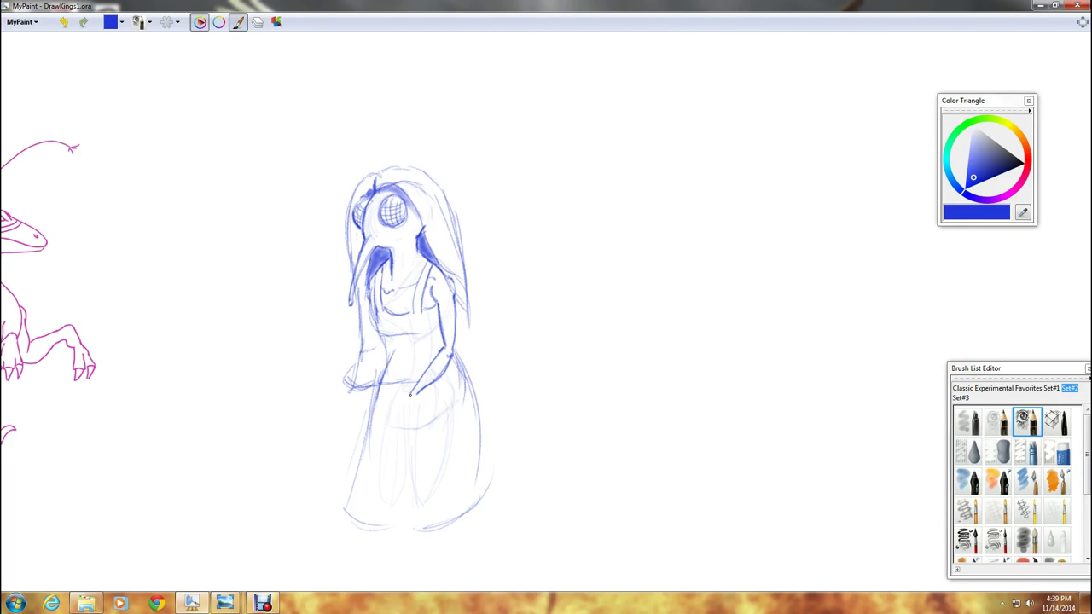
# Draw the near hand with long pointed fingers hanging over the skirt, and erase the inner curve at the near armpit.
pyautogui.moveTo(410, 398)
pyautogui.mouseDown()
pyautogui.moveTo(408, 432)
pyautogui.moveTo(420, 442)
pyautogui.moveTo(408, 447)
pyautogui.moveTo(418, 447)
pyautogui.mouseUp()
pyautogui.moveTo(411, 392)
pyautogui.mouseDown()
pyautogui.moveTo(388, 446)
pyautogui.moveTo(388, 415)
pyautogui.moveTo(389, 447)
pyautogui.moveTo(406, 406)
pyautogui.moveTo(419, 480)
pyautogui.moveTo(418, 444)
pyautogui.mouseUp()
pyautogui.moveTo(418, 445)
pyautogui.mouseDown()
pyautogui.moveTo(418, 467)
pyautogui.moveTo(409, 420)
pyautogui.moveTo(410, 410)
pyautogui.moveTo(420, 420)
pyautogui.moveTo(419, 391)
pyautogui.moveTo(421, 452)
pyautogui.moveTo(420, 391)
pyautogui.mouseUp()
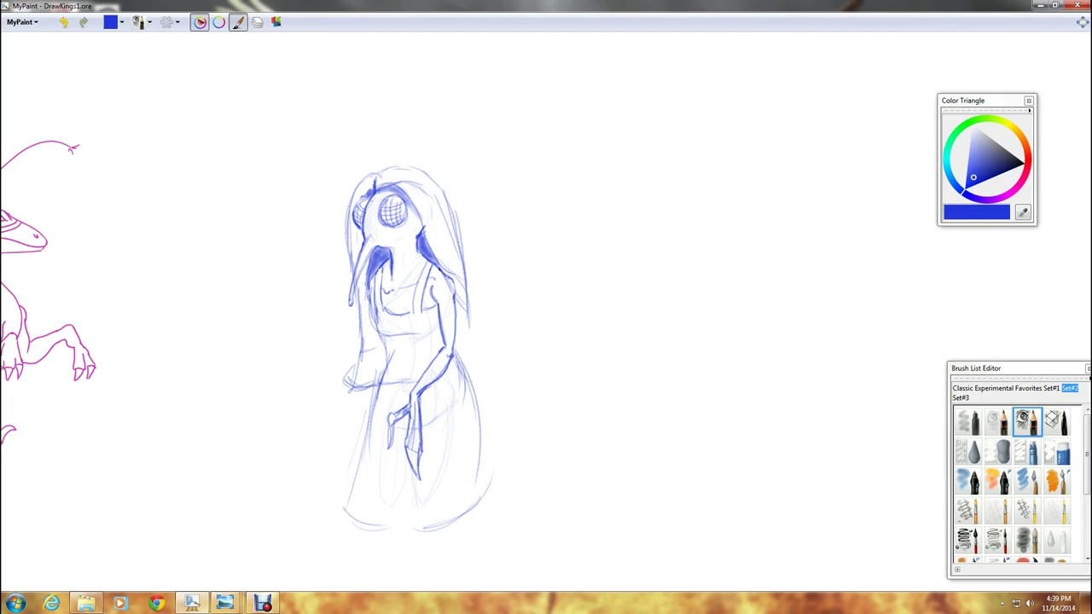
pyautogui.click(1030, 458)
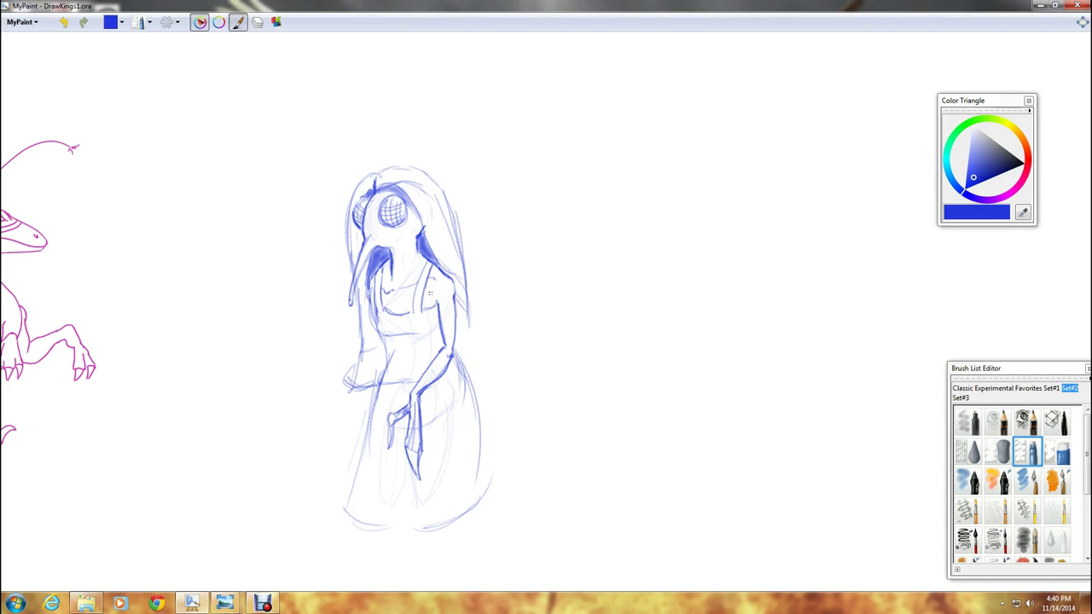
# Darken the far contour of the torso down to the hip, and erase the stray collarbone and neck lines.
pyautogui.click(1027, 423)
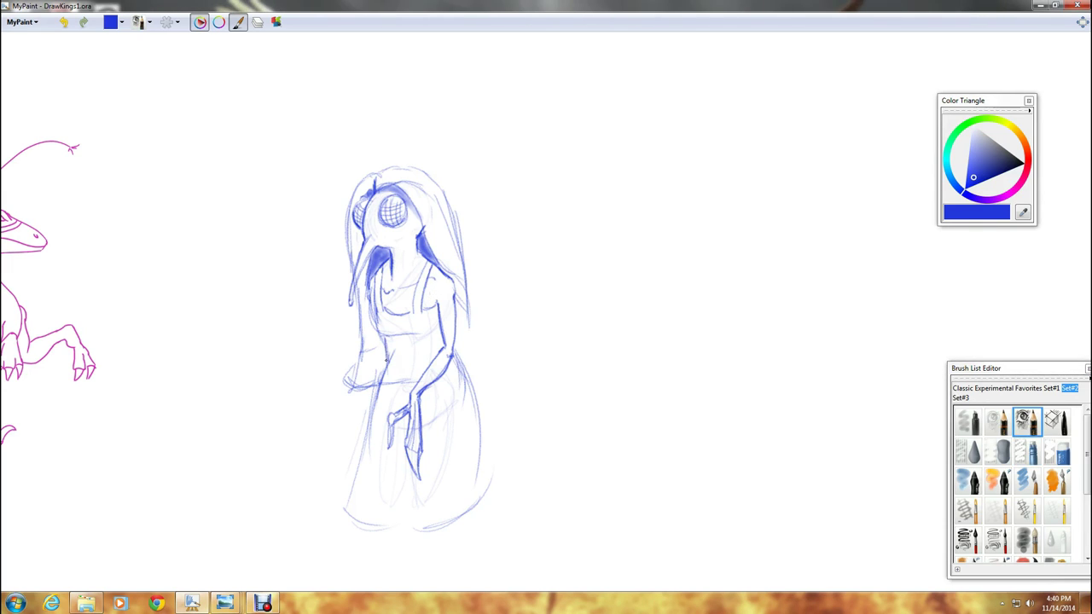
pyautogui.moveTo(386, 350)
pyautogui.mouseDown()
pyautogui.moveTo(384, 380)
pyautogui.moveTo(385, 339)
pyautogui.mouseUp()
pyautogui.moveTo(375, 393); pyautogui.dragTo(374, 413)
pyautogui.click(1025, 445)
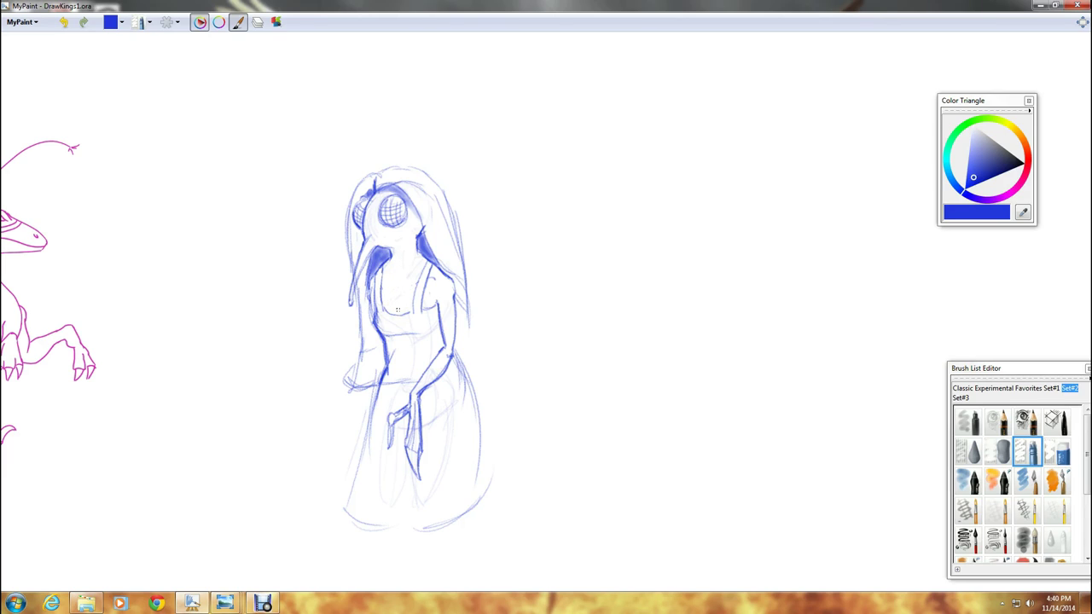
# Redraw the bodice neckline as a nearly straight edge with bold straps, clean up below it, and add the near armhole curve.
pyautogui.click(1028, 430)
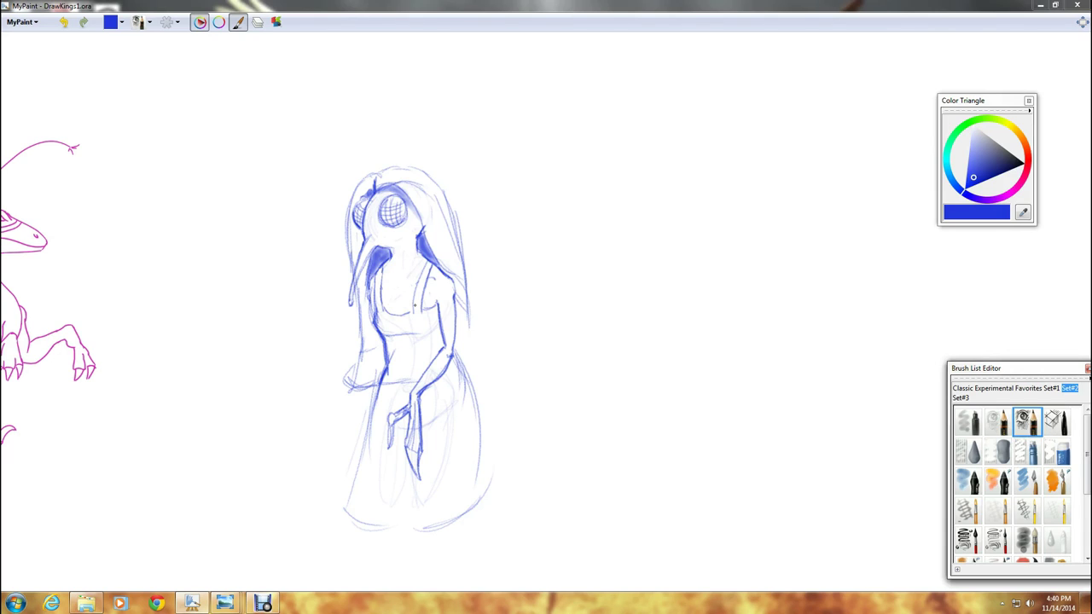
pyautogui.moveTo(385, 310)
pyautogui.mouseDown()
pyautogui.moveTo(413, 308)
pyautogui.moveTo(414, 289)
pyautogui.moveTo(414, 305)
pyautogui.mouseUp()
pyautogui.moveTo(432, 268)
pyautogui.mouseDown()
pyautogui.moveTo(423, 305)
pyautogui.moveTo(385, 305)
pyautogui.mouseUp()
pyautogui.moveTo(382, 266); pyautogui.dragTo(385, 296)
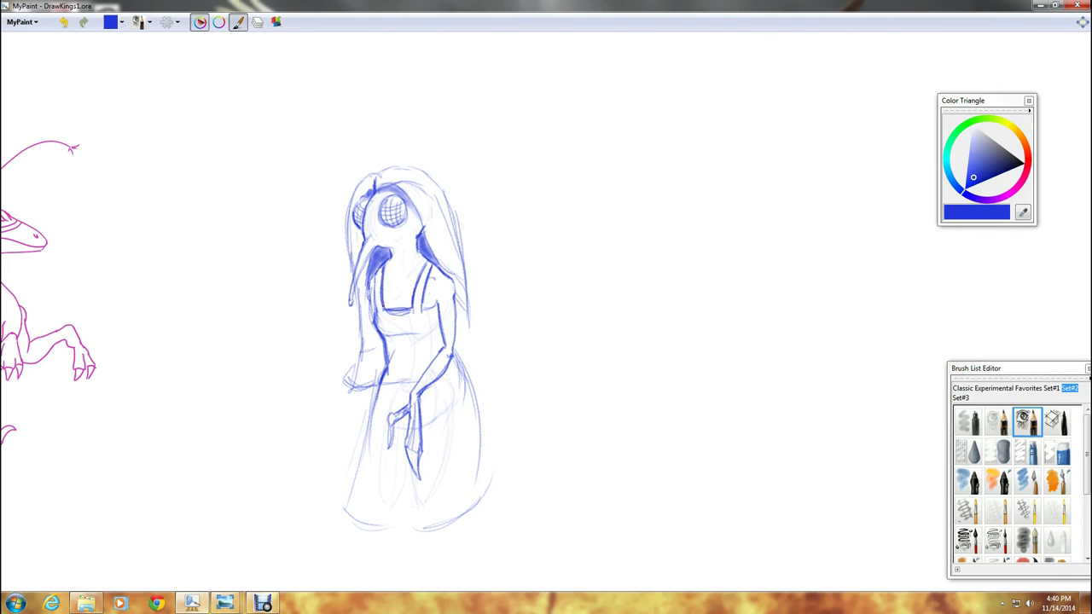
pyautogui.click(1028, 451)
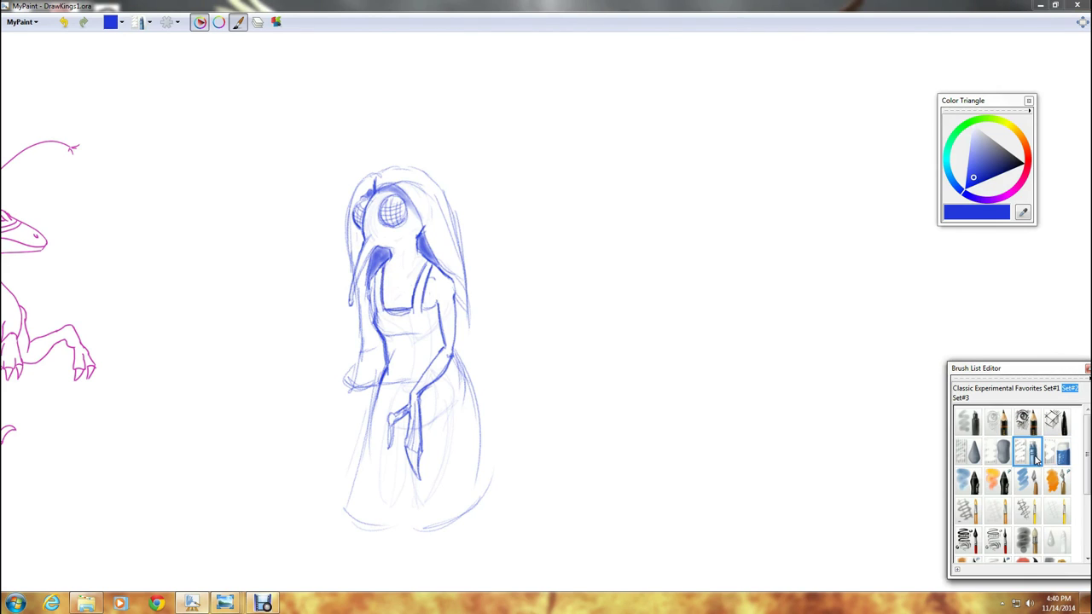
pyautogui.moveTo(394, 319); pyautogui.dragTo(388, 316)
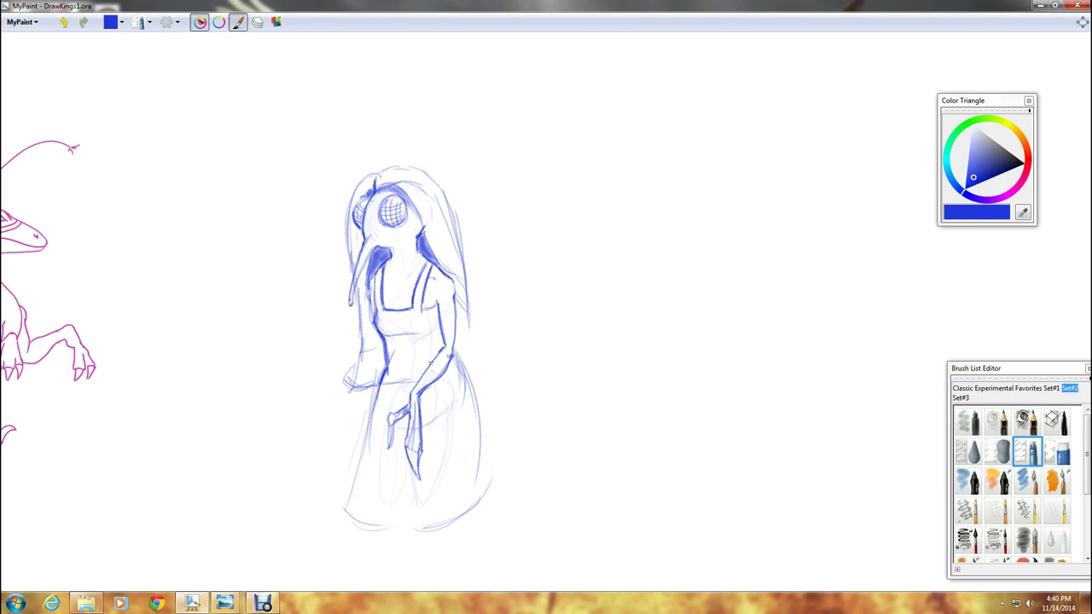
pyautogui.click(1028, 421)
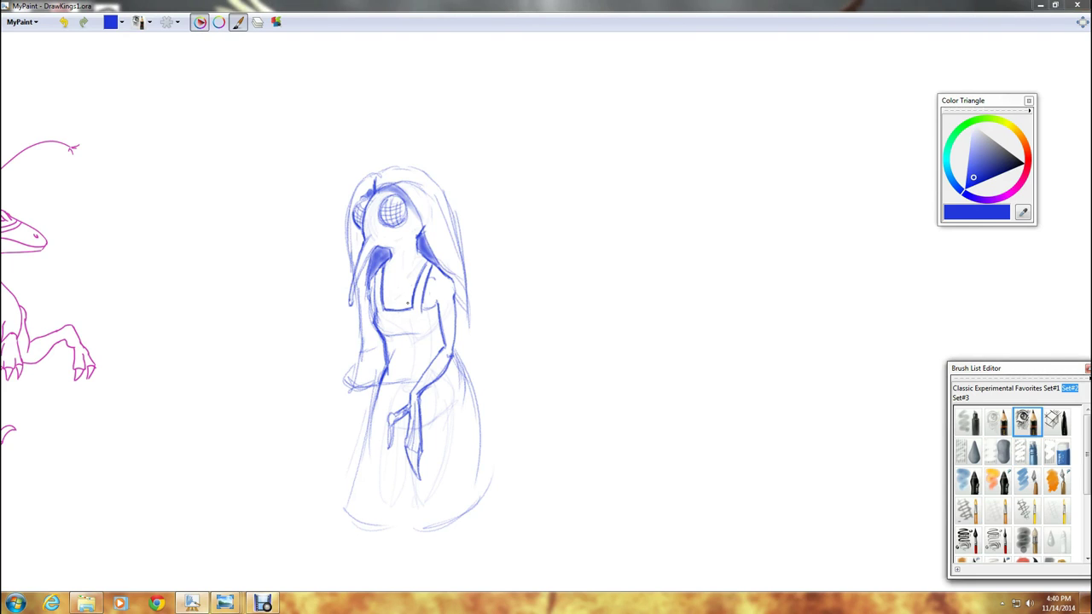
pyautogui.moveTo(424, 305); pyautogui.dragTo(434, 306)
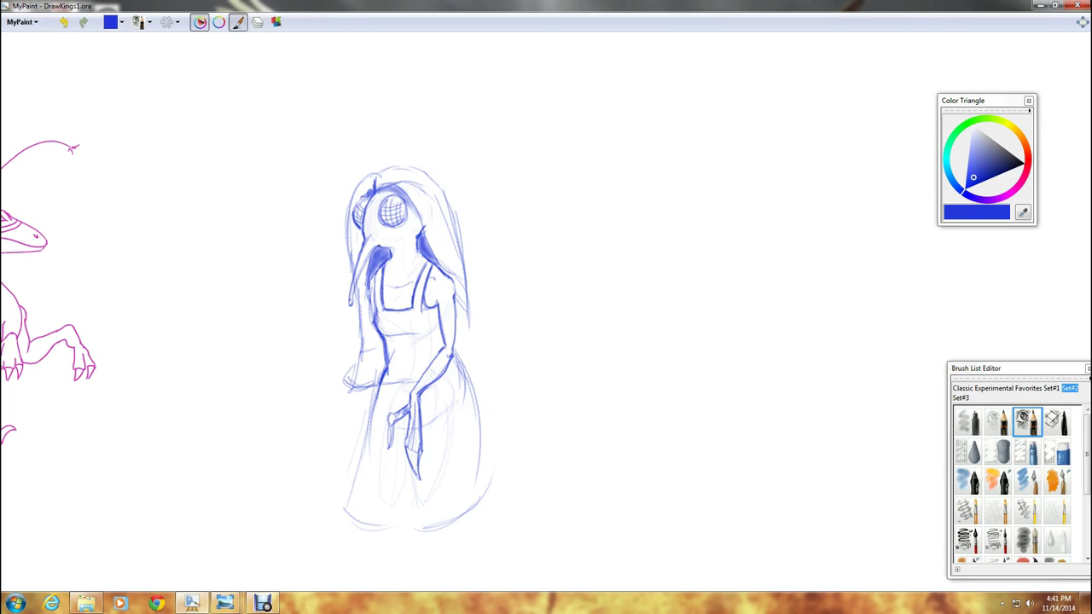
# Erase the lower part of the proboscis and redraw it with a longer outline down to chest level.
pyautogui.click(1027, 452)
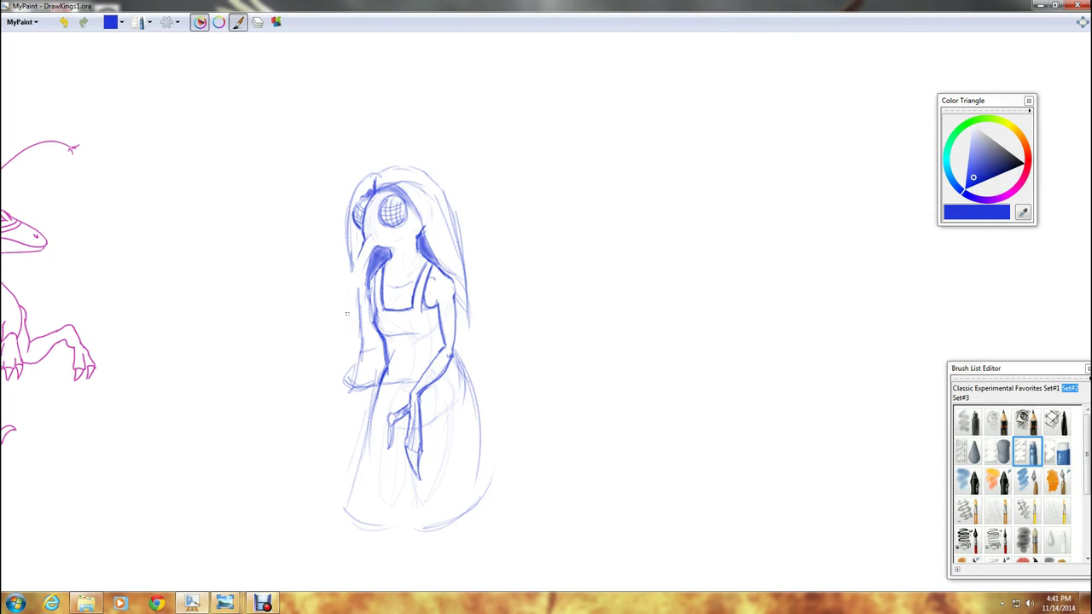
pyautogui.click(1023, 425)
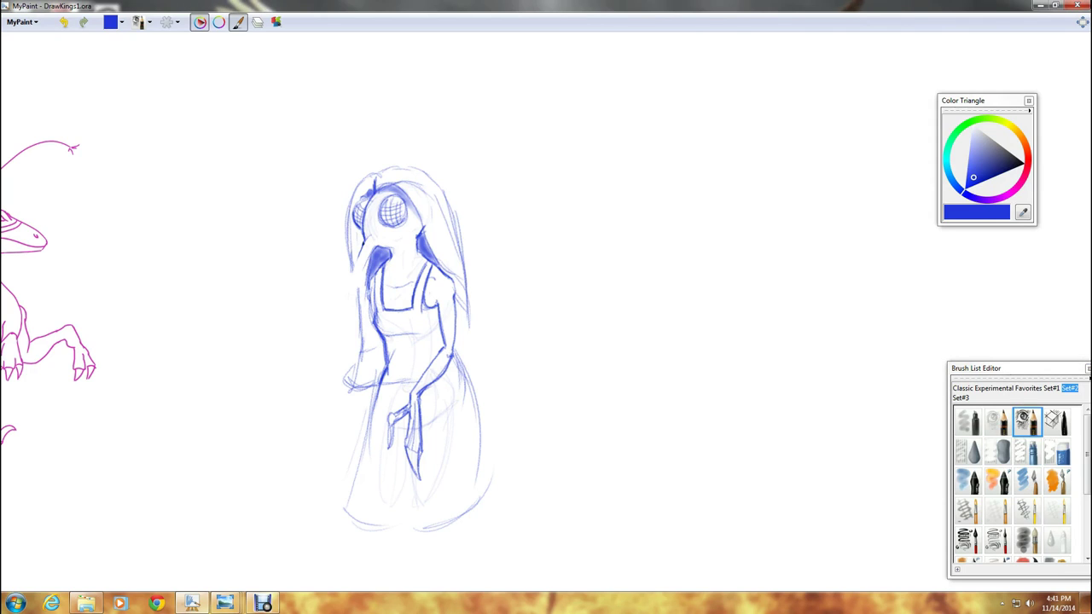
pyautogui.moveTo(353, 261)
pyautogui.mouseDown()
pyautogui.moveTo(343, 320)
pyautogui.moveTo(374, 247)
pyautogui.moveTo(348, 316)
pyautogui.moveTo(369, 259)
pyautogui.mouseUp()
# Extend the near-side hair down the back to the hip, ending in an outward-curling tip.
pyautogui.moveTo(469, 305)
pyautogui.mouseDown()
pyautogui.moveTo(466, 365)
pyautogui.moveTo(461, 358)
pyautogui.moveTo(474, 384)
pyautogui.mouseUp()
pyautogui.moveTo(459, 327)
pyautogui.mouseDown()
pyautogui.moveTo(488, 398)
pyautogui.moveTo(492, 387)
pyautogui.mouseUp()
pyautogui.moveTo(504, 377)
pyautogui.mouseDown()
pyautogui.moveTo(476, 397)
pyautogui.moveTo(494, 395)
pyautogui.moveTo(490, 414)
pyautogui.moveTo(510, 401)
pyautogui.moveTo(491, 416)
pyautogui.moveTo(503, 391)
pyautogui.moveTo(500, 422)
pyautogui.moveTo(513, 397)
pyautogui.moveTo(483, 423)
pyautogui.mouseUp()
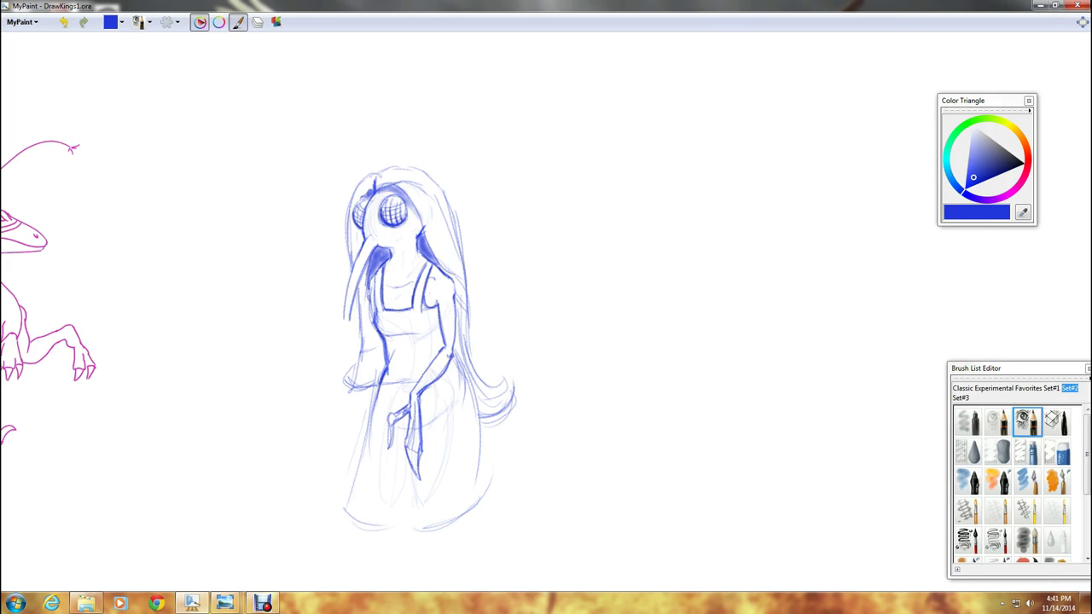
# Darken the far eye and add soft shading around the eyes, at the base of the proboscis and on the neck.
pyautogui.moveTo(356, 207); pyautogui.dragTo(355, 218)
pyautogui.click(977, 423)
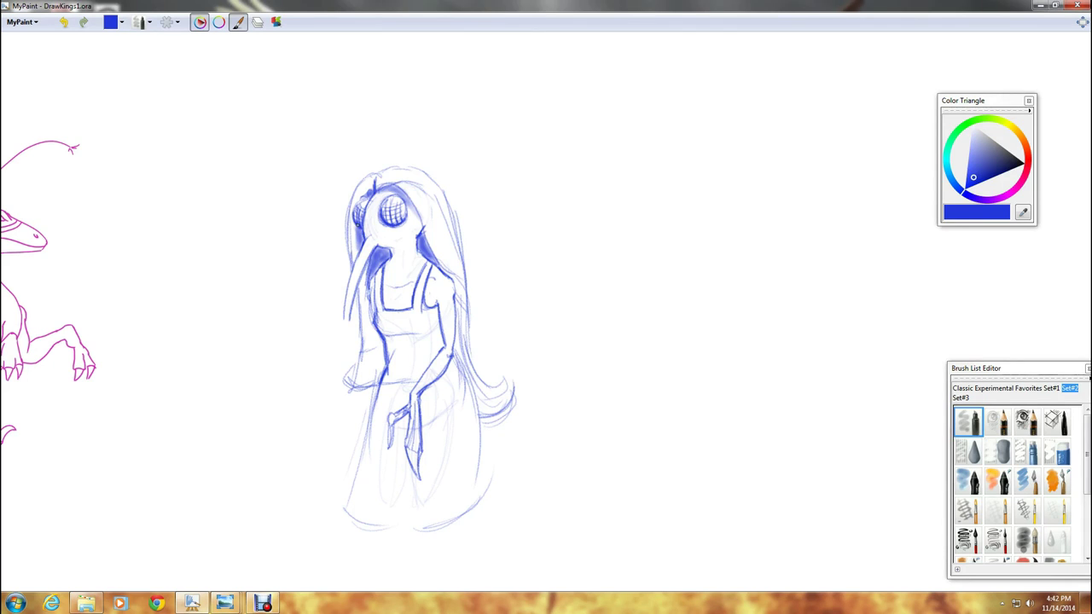
pyautogui.moveTo(363, 196)
pyautogui.mouseDown()
pyautogui.moveTo(372, 186)
pyautogui.moveTo(403, 194)
pyautogui.moveTo(425, 235)
pyautogui.moveTo(411, 206)
pyautogui.mouseUp()
pyautogui.moveTo(401, 247)
pyautogui.mouseDown()
pyautogui.moveTo(412, 241)
pyautogui.moveTo(403, 253)
pyautogui.moveTo(413, 256)
pyautogui.moveTo(399, 244)
pyautogui.mouseUp()
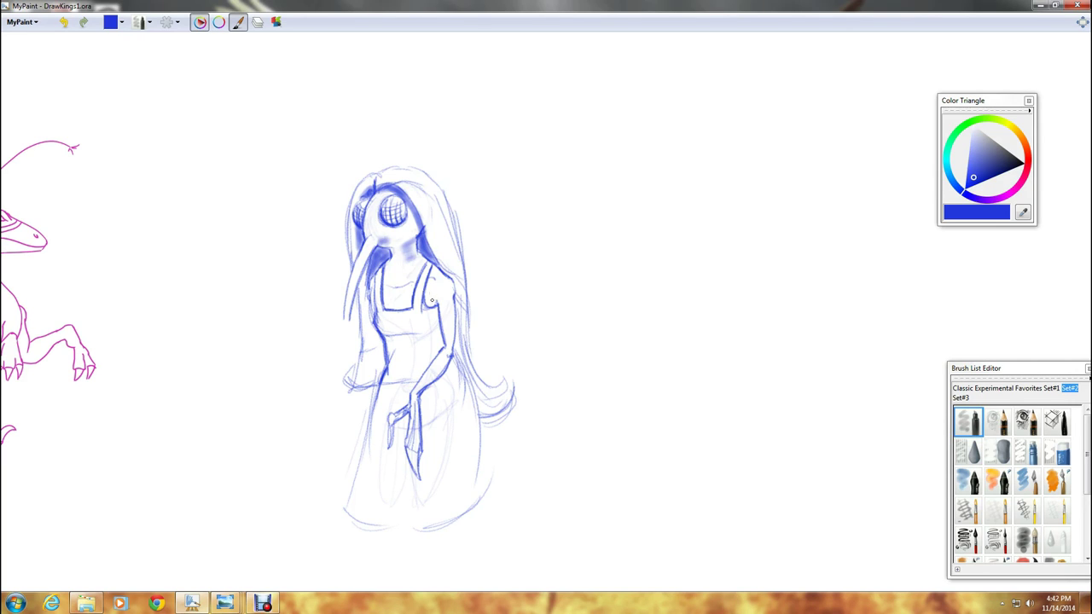
# Shade the upper chest and the waist below the bust softly, and strengthen the far arm's outline down to waist level.
pyautogui.moveTo(435, 298)
pyautogui.mouseDown()
pyautogui.moveTo(428, 303)
pyautogui.moveTo(430, 271)
pyautogui.moveTo(403, 285)
pyautogui.moveTo(417, 275)
pyautogui.moveTo(396, 304)
pyautogui.moveTo(408, 305)
pyautogui.mouseUp()
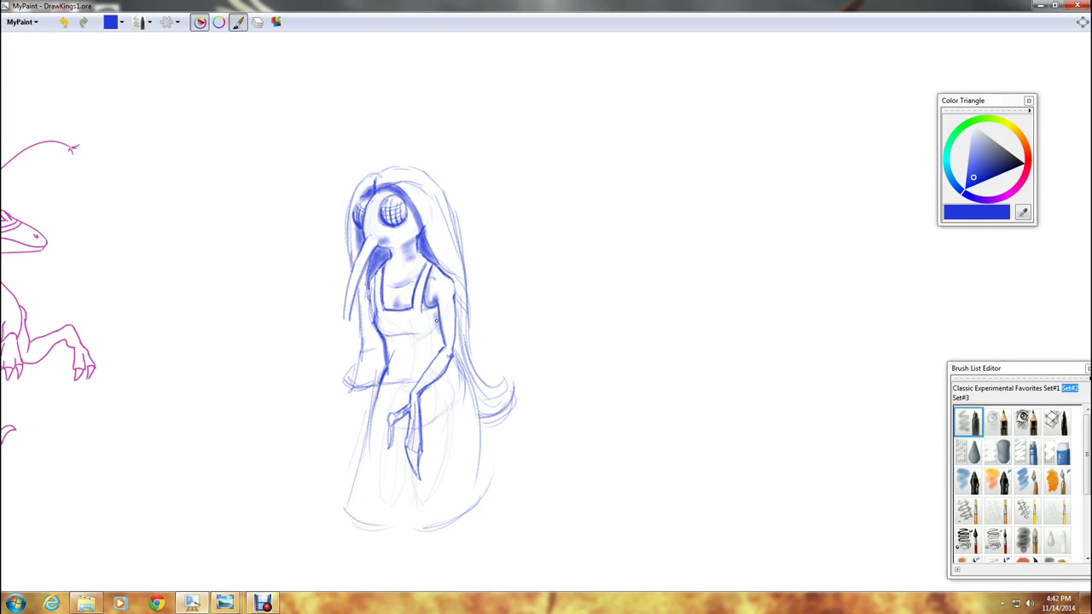
pyautogui.moveTo(431, 332)
pyautogui.mouseDown()
pyautogui.moveTo(440, 345)
pyautogui.moveTo(420, 336)
pyautogui.moveTo(425, 351)
pyautogui.moveTo(438, 337)
pyautogui.moveTo(431, 326)
pyautogui.mouseUp()
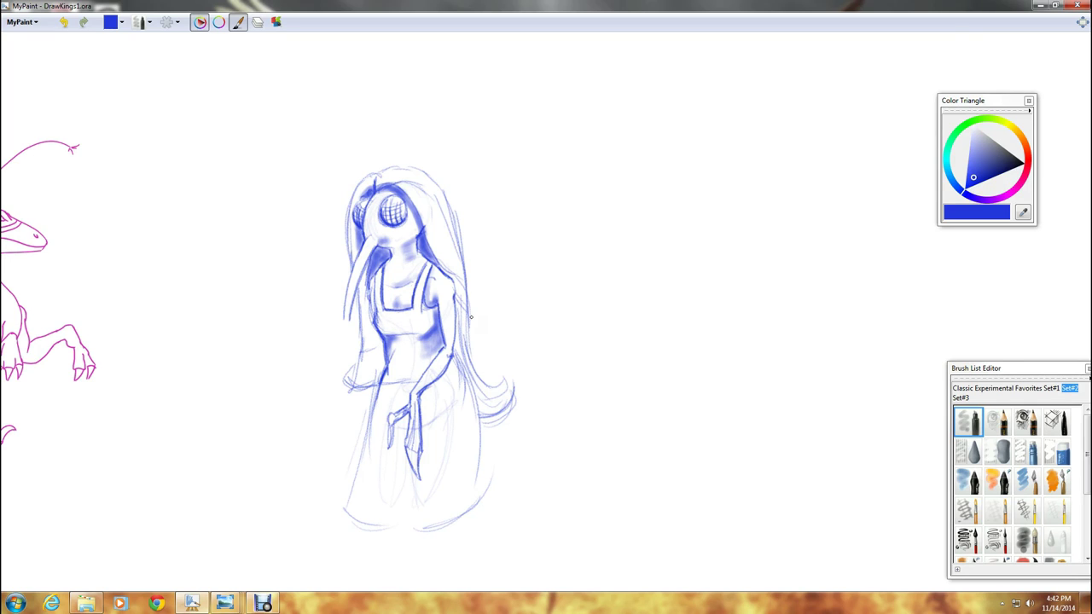
pyautogui.click(1026, 422)
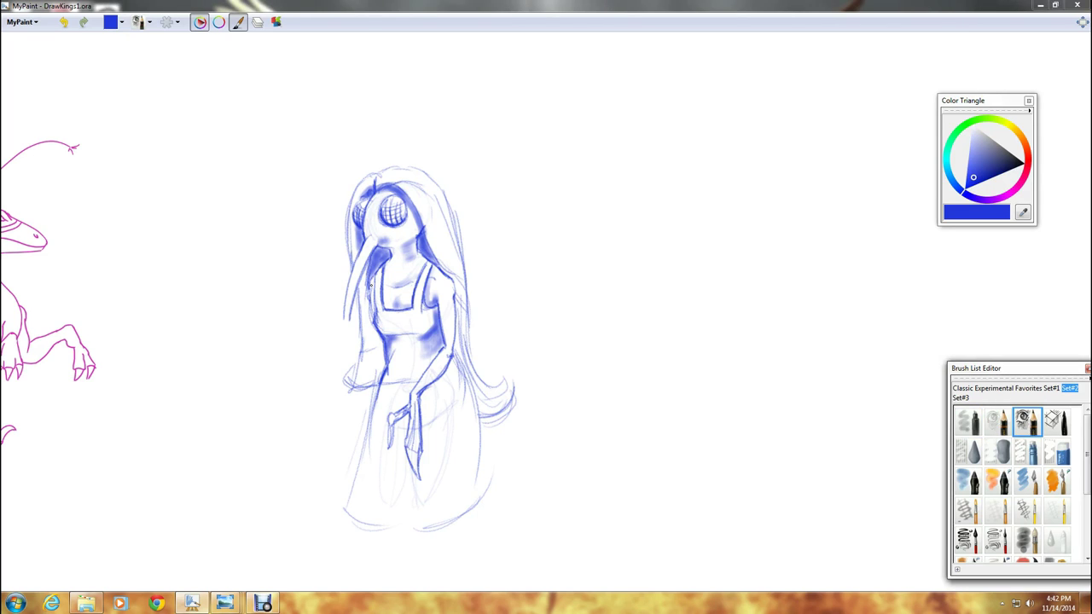
pyautogui.moveTo(367, 285)
pyautogui.mouseDown()
pyautogui.moveTo(399, 278)
pyautogui.moveTo(368, 300)
pyautogui.moveTo(365, 333)
pyautogui.moveTo(367, 299)
pyautogui.moveTo(369, 362)
pyautogui.mouseUp()
pyautogui.moveTo(368, 296)
pyautogui.mouseDown()
pyautogui.moveTo(366, 352)
pyautogui.moveTo(384, 328)
pyautogui.moveTo(370, 376)
pyautogui.mouseUp()
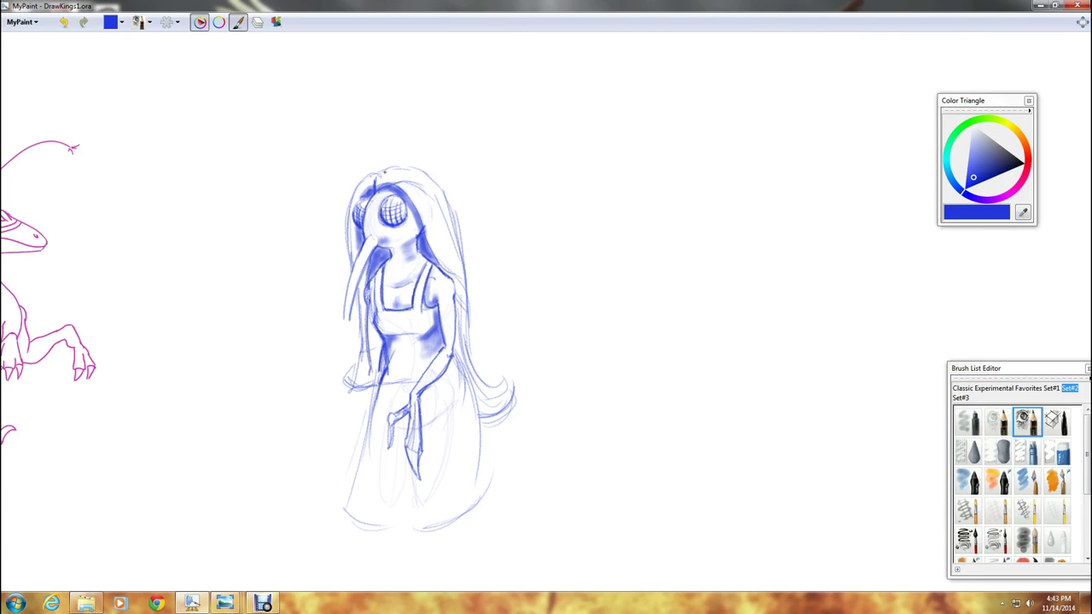
# Clean up the hair parting, redraw the hairline above the near eye, and add strands to the near-side hair.
pyautogui.click(1028, 455)
pyautogui.moveTo(380, 184); pyautogui.dragTo(388, 183)
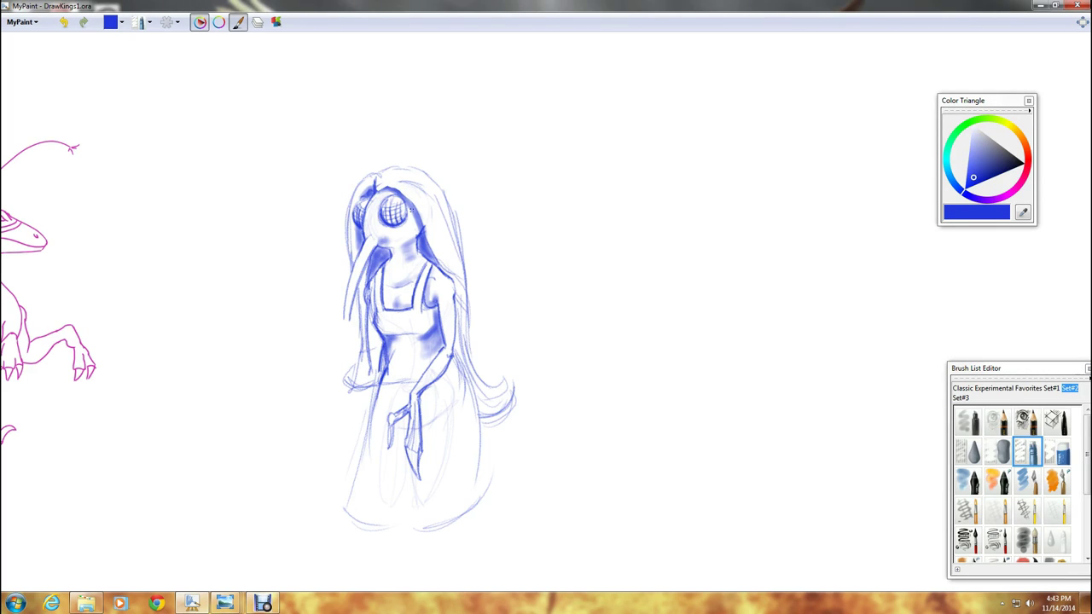
pyautogui.click(1028, 421)
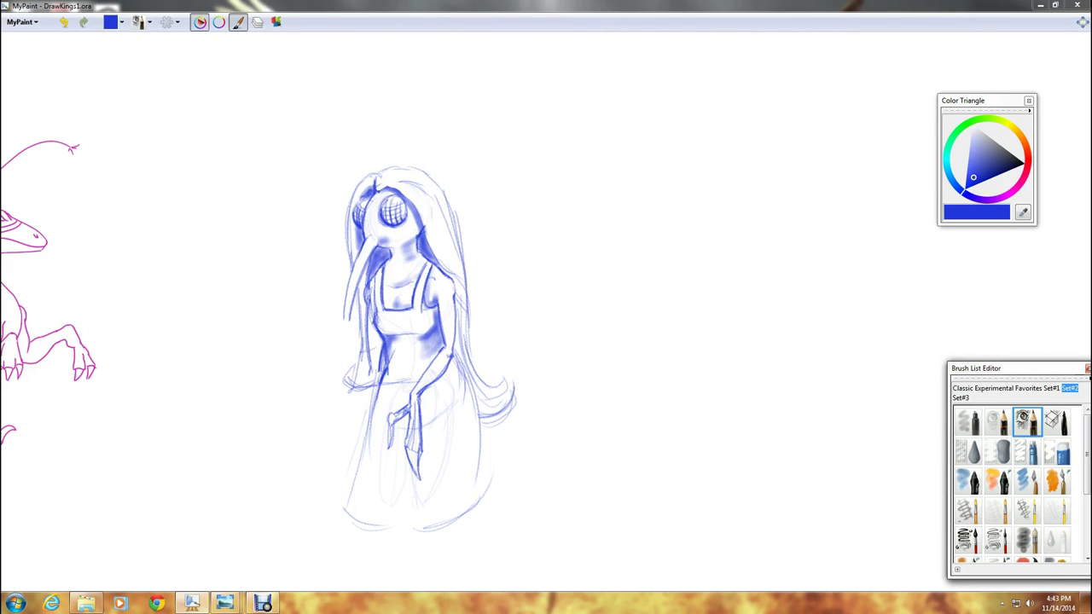
pyautogui.click(380, 191)
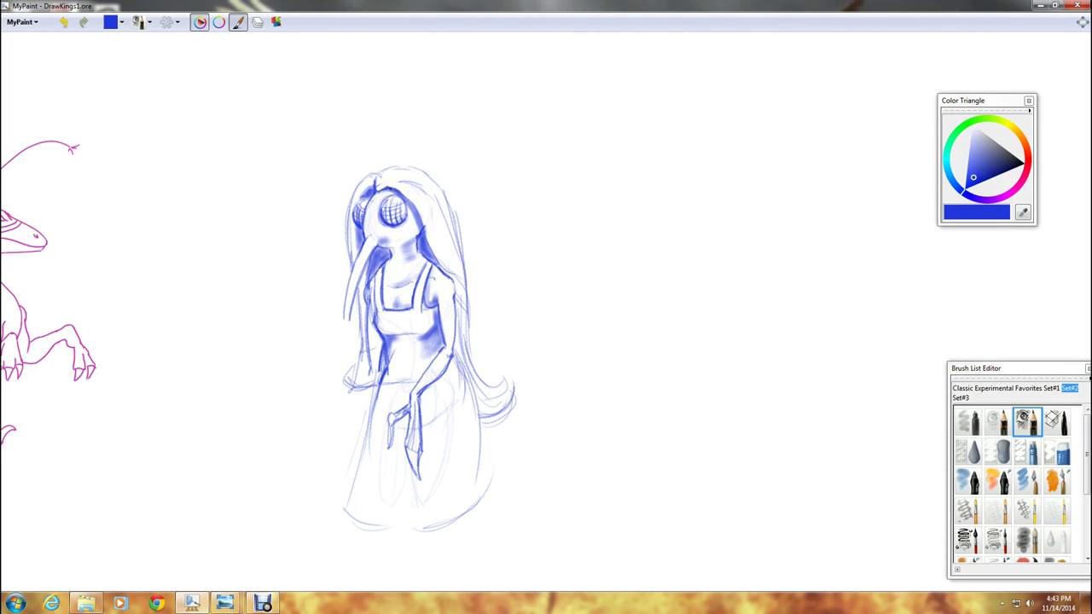
pyautogui.moveTo(394, 187); pyautogui.dragTo(405, 196)
pyautogui.moveTo(436, 208); pyautogui.dragTo(460, 315)
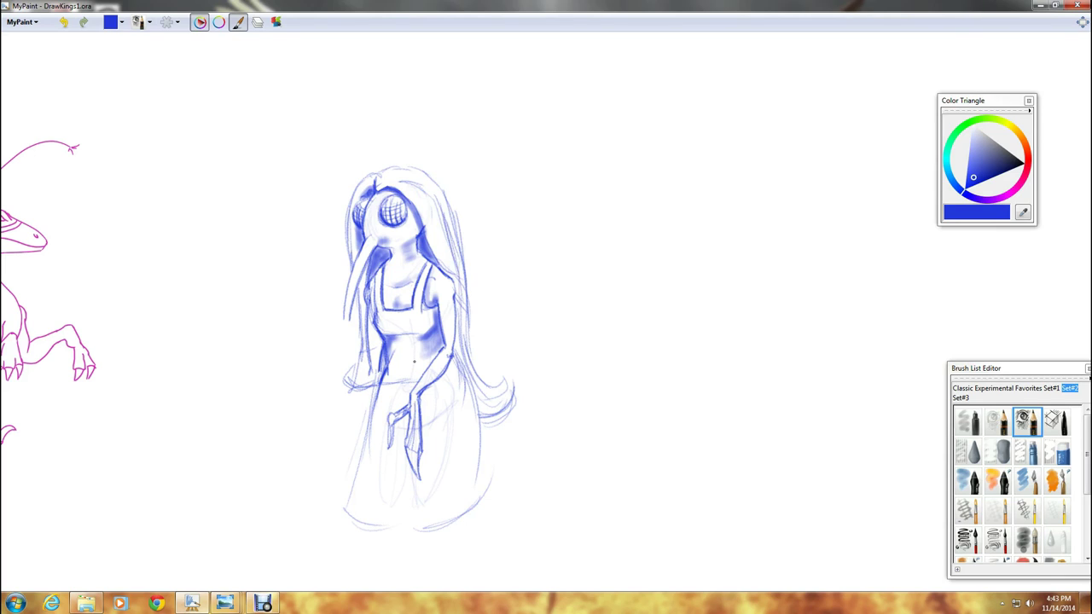
# Add crease lines at the waist and clean up the edge of the bodice neckline.
pyautogui.moveTo(423, 354)
pyautogui.mouseDown()
pyautogui.moveTo(431, 366)
pyautogui.moveTo(416, 344)
pyautogui.mouseUp()
pyautogui.moveTo(382, 307); pyautogui.dragTo(381, 310)
pyautogui.click(1028, 457)
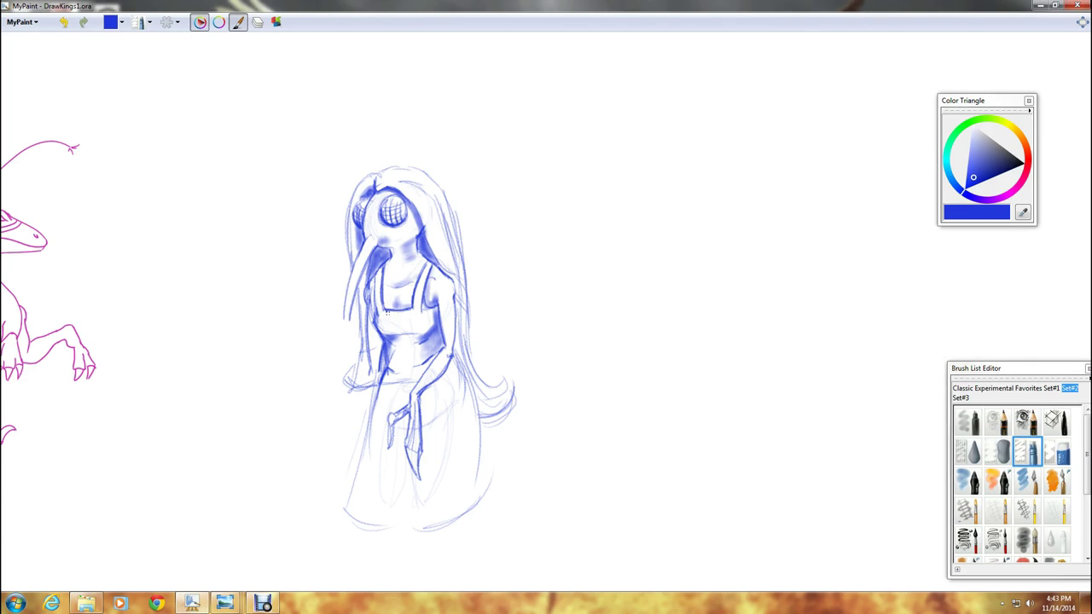
pyautogui.click(1015, 428)
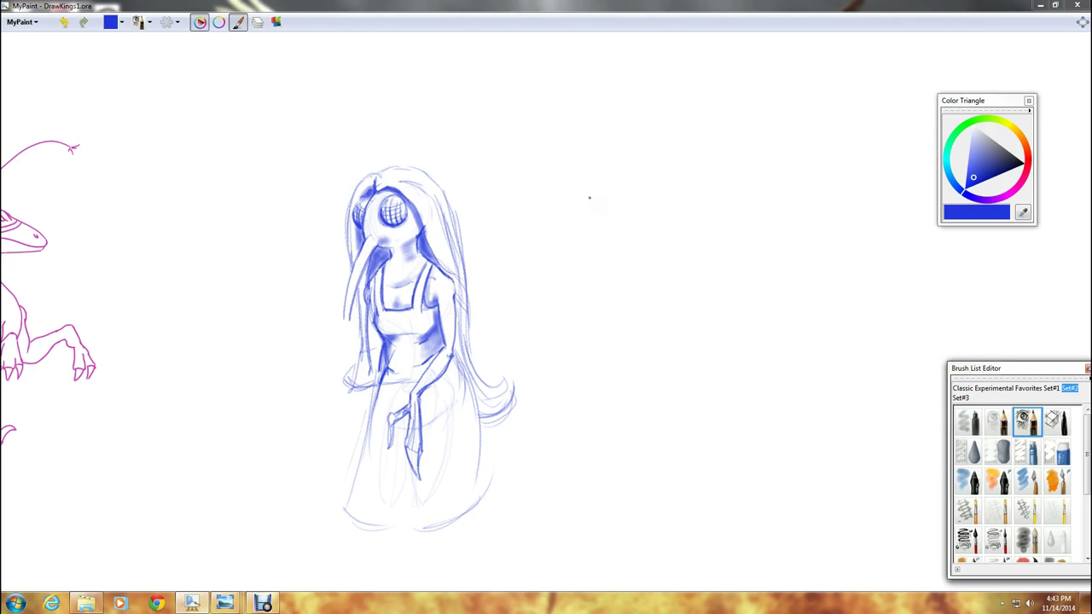
# Redraw the skirt outline with a wider flare at the near side and a continuous curved hem.
pyautogui.moveTo(586, 227); pyautogui.dragTo(561, 99)
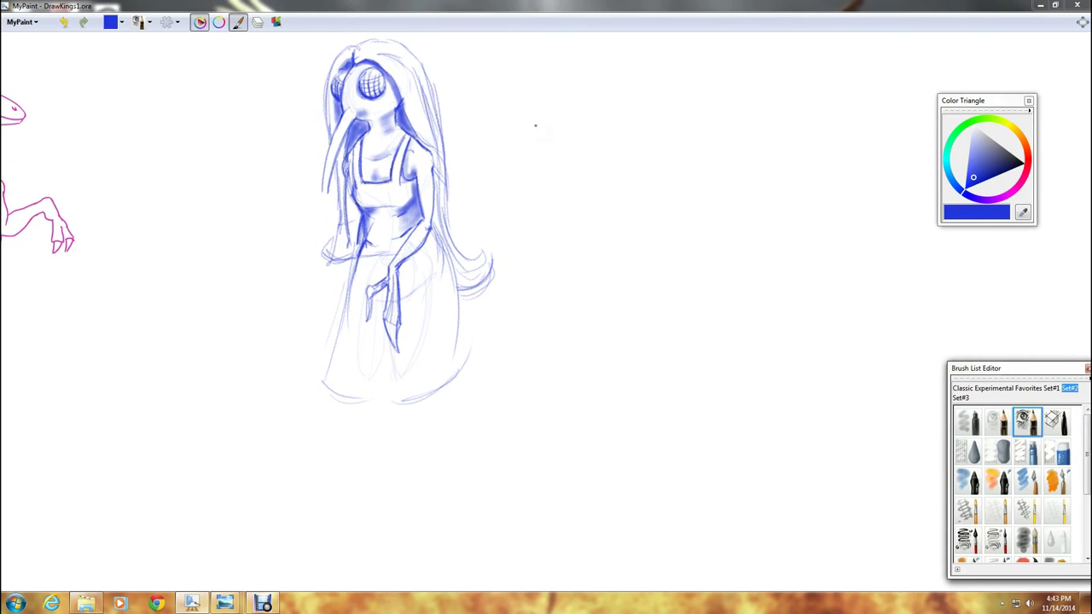
pyautogui.moveTo(320, 384)
pyautogui.mouseDown()
pyautogui.moveTo(402, 395)
pyautogui.moveTo(467, 367)
pyautogui.moveTo(489, 312)
pyautogui.moveTo(483, 341)
pyautogui.mouseUp()
pyautogui.moveTo(348, 270)
pyautogui.mouseDown()
pyautogui.moveTo(346, 304)
pyautogui.moveTo(317, 375)
pyautogui.moveTo(356, 403)
pyautogui.moveTo(443, 393)
pyautogui.moveTo(480, 364)
pyautogui.moveTo(474, 377)
pyautogui.moveTo(409, 396)
pyautogui.moveTo(487, 372)
pyautogui.moveTo(456, 304)
pyautogui.mouseUp()
pyautogui.moveTo(486, 369); pyautogui.dragTo(493, 362)
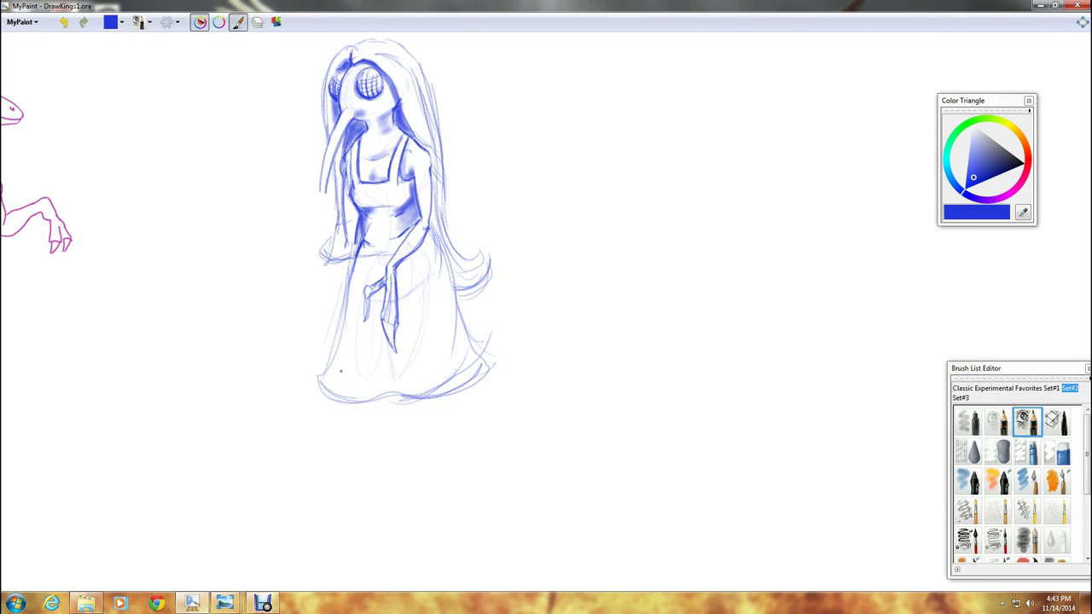
# Draw both lower legs below the hem and a shoe on the near foot.
pyautogui.moveTo(349, 404); pyautogui.dragTo(360, 434)
pyautogui.moveTo(422, 399)
pyautogui.mouseDown()
pyautogui.moveTo(424, 429)
pyautogui.moveTo(433, 428)
pyautogui.mouseUp()
pyautogui.moveTo(427, 435)
pyautogui.mouseDown()
pyautogui.moveTo(441, 425)
pyautogui.moveTo(409, 456)
pyautogui.moveTo(432, 459)
pyautogui.moveTo(445, 445)
pyautogui.moveTo(432, 464)
pyautogui.moveTo(446, 453)
pyautogui.moveTo(444, 433)
pyautogui.moveTo(406, 459)
pyautogui.moveTo(421, 464)
pyautogui.mouseUp()
# Draw the far forearm and a hanging clawed hand with long pointed fingers in front of the skirt.
pyautogui.moveTo(346, 241)
pyautogui.mouseDown()
pyautogui.moveTo(330, 279)
pyautogui.moveTo(356, 244)
pyautogui.moveTo(329, 278)
pyautogui.moveTo(347, 234)
pyautogui.moveTo(327, 291)
pyautogui.moveTo(336, 294)
pyautogui.moveTo(326, 293)
pyautogui.moveTo(347, 355)
pyautogui.mouseUp()
pyautogui.moveTo(343, 317); pyautogui.dragTo(346, 350)
pyautogui.moveTo(341, 319)
pyautogui.mouseDown()
pyautogui.moveTo(353, 296)
pyautogui.moveTo(340, 295)
pyautogui.moveTo(351, 318)
pyautogui.moveTo(349, 283)
pyautogui.moveTo(349, 321)
pyautogui.mouseUp()
pyautogui.moveTo(340, 282); pyautogui.dragTo(346, 266)
pyautogui.moveTo(342, 281); pyautogui.dragTo(352, 259)
pyautogui.moveTo(345, 282)
pyautogui.mouseDown()
pyautogui.moveTo(353, 263)
pyautogui.moveTo(343, 293)
pyautogui.moveTo(357, 293)
pyautogui.mouseUp()
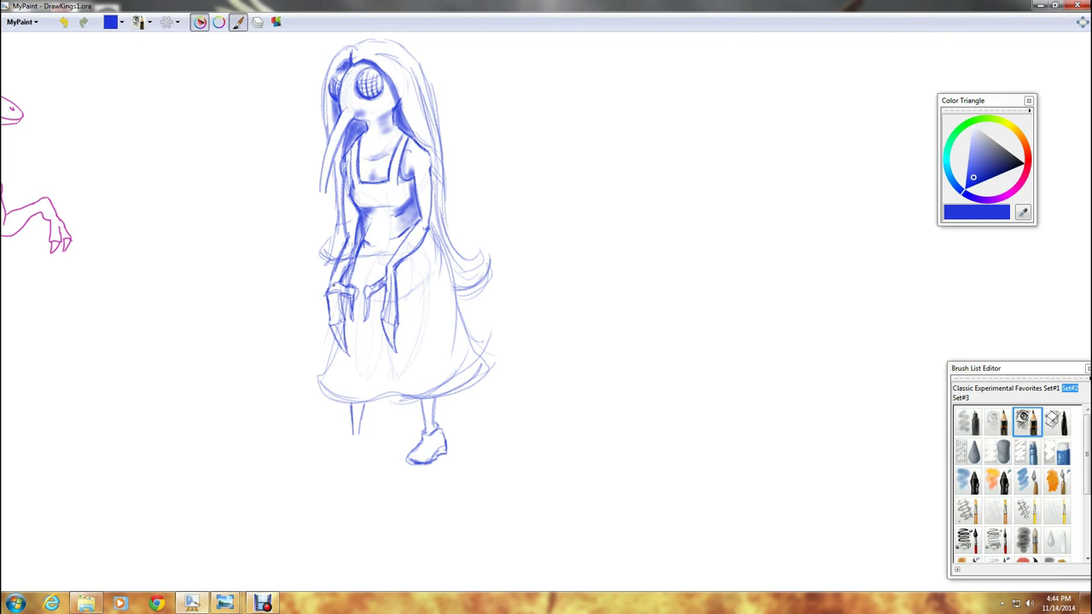
# Darken the far upper arm and extend the far-side hair down to the hip, sweeping outward.
pyautogui.moveTo(344, 181)
pyautogui.mouseDown()
pyautogui.moveTo(346, 234)
pyautogui.moveTo(344, 171)
pyautogui.mouseUp()
pyautogui.moveTo(325, 258)
pyautogui.mouseDown()
pyautogui.moveTo(314, 261)
pyautogui.moveTo(337, 259)
pyautogui.mouseUp()
pyautogui.moveTo(331, 167)
pyautogui.mouseDown()
pyautogui.moveTo(317, 250)
pyautogui.moveTo(304, 263)
pyautogui.mouseUp()
pyautogui.moveTo(333, 203)
pyautogui.mouseDown()
pyautogui.moveTo(307, 260)
pyautogui.moveTo(321, 253)
pyautogui.mouseUp()
pyautogui.moveTo(319, 254); pyautogui.dragTo(306, 259)
# Try a longer outward-flicking tip on the far-side hair.
pyautogui.click(1028, 453)
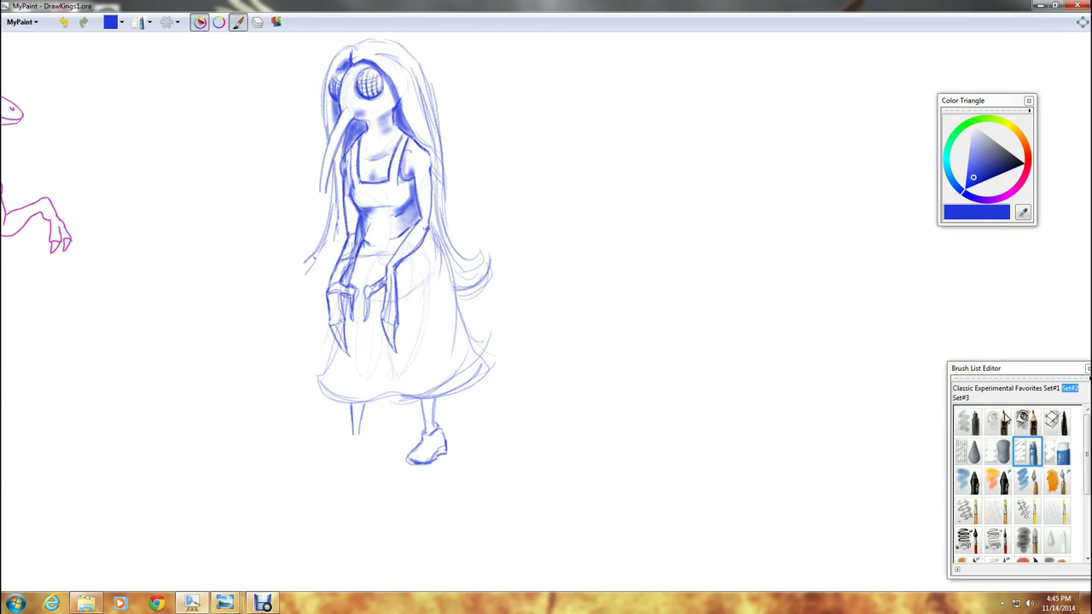
pyautogui.click(1024, 421)
pyautogui.moveTo(311, 260)
pyautogui.mouseDown()
pyautogui.moveTo(285, 278)
pyautogui.moveTo(300, 266)
pyautogui.mouseUp()
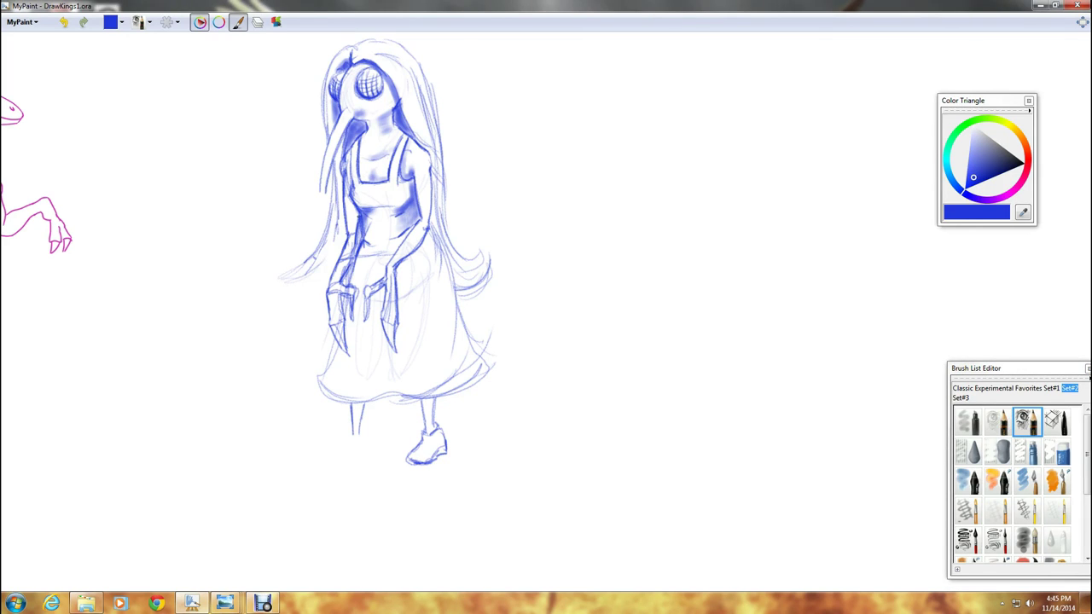
pyautogui.moveTo(331, 213)
pyautogui.mouseDown()
pyautogui.moveTo(308, 283)
pyautogui.moveTo(296, 280)
pyautogui.mouseUp()
# Erase the outward tip of the far-side hair and redraw it hanging down to the far wrist.
pyautogui.click(1056, 453)
pyautogui.moveTo(277, 259)
pyautogui.mouseDown()
pyautogui.moveTo(309, 223)
pyautogui.moveTo(280, 295)
pyautogui.moveTo(308, 219)
pyautogui.moveTo(288, 290)
pyautogui.moveTo(311, 229)
pyautogui.moveTo(299, 267)
pyautogui.mouseUp()
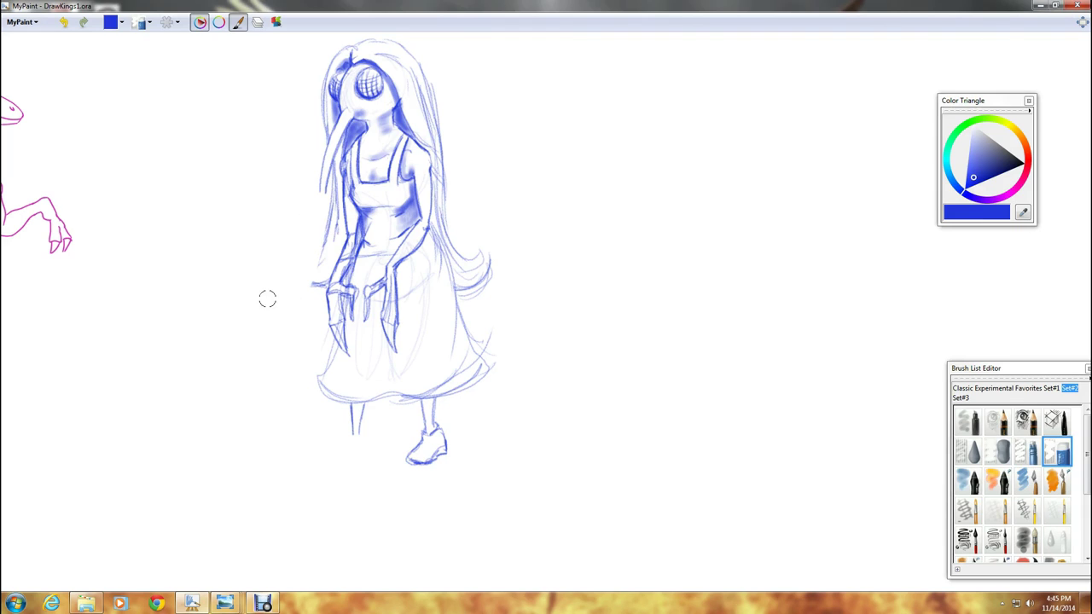
pyautogui.click(1023, 424)
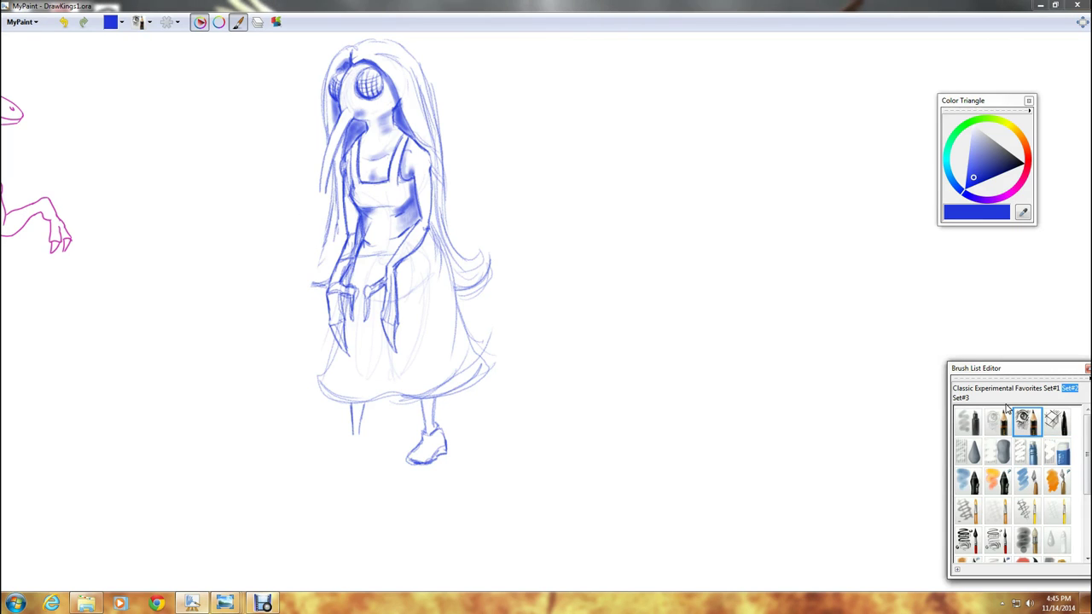
pyautogui.moveTo(312, 285); pyautogui.dragTo(330, 232)
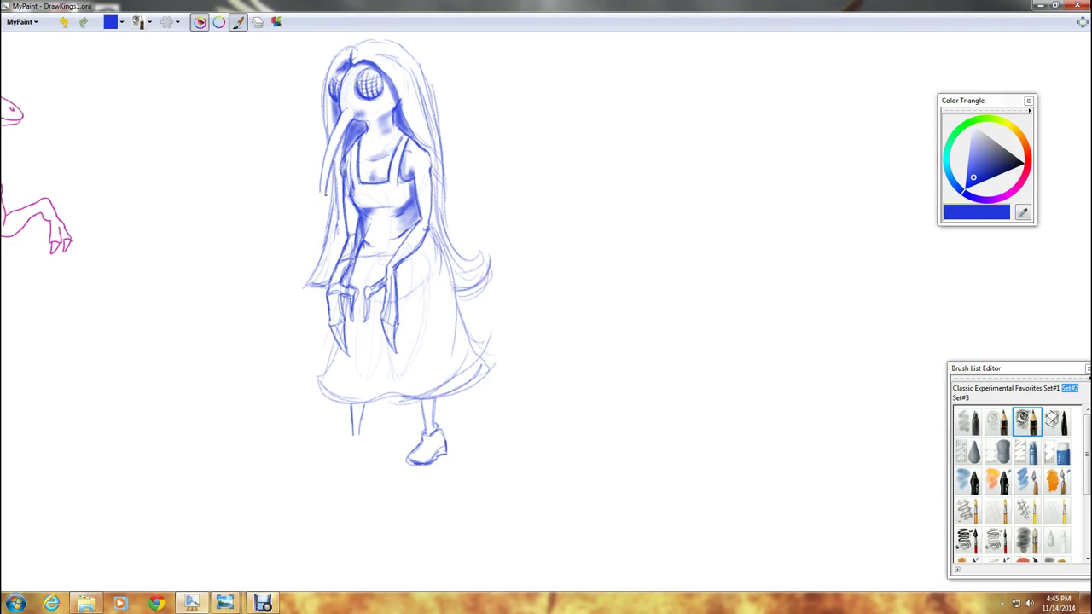
# Close the proboscis with a rounded tip and darken its outline up to the base.
pyautogui.moveTo(325, 192); pyautogui.dragTo(323, 204)
pyautogui.moveTo(324, 197)
pyautogui.mouseDown()
pyautogui.moveTo(349, 122)
pyautogui.moveTo(326, 186)
pyautogui.mouseUp()
pyautogui.moveTo(342, 143); pyautogui.dragTo(329, 174)
pyautogui.moveTo(348, 126); pyautogui.dragTo(337, 145)
# Add flowing strands from the parting over the crown and down the far side of the hair.
pyautogui.moveTo(402, 82)
pyautogui.mouseDown()
pyautogui.moveTo(412, 116)
pyautogui.moveTo(392, 53)
pyautogui.moveTo(410, 81)
pyautogui.mouseUp()
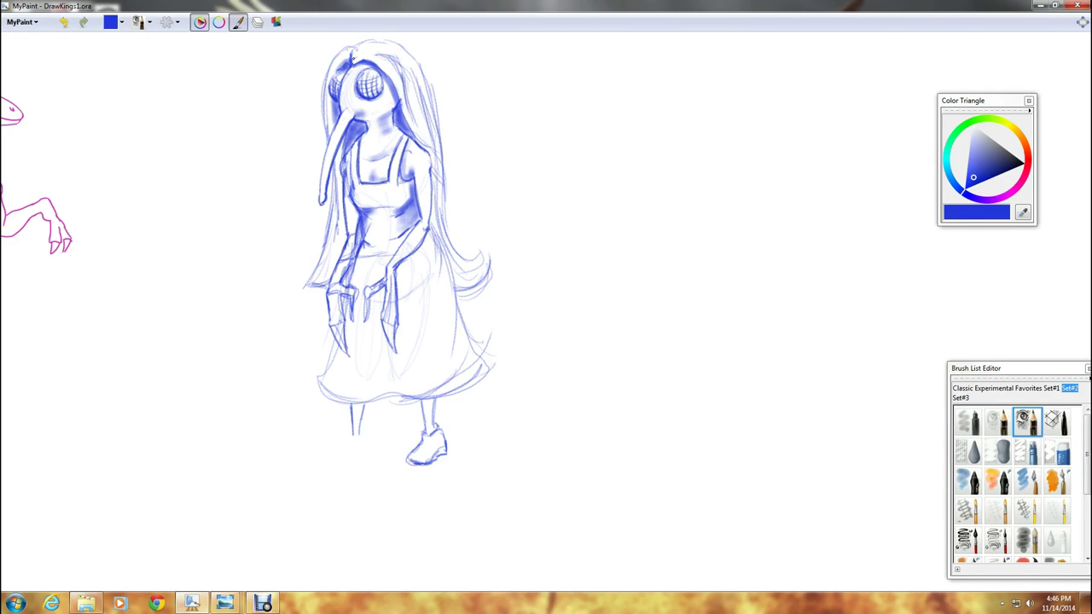
pyautogui.moveTo(353, 59); pyautogui.dragTo(365, 52)
pyautogui.moveTo(373, 39)
pyautogui.mouseDown()
pyautogui.moveTo(391, 39)
pyautogui.moveTo(425, 70)
pyautogui.mouseUp()
pyautogui.moveTo(322, 62); pyautogui.dragTo(322, 95)
pyautogui.moveTo(366, 40); pyautogui.dragTo(350, 43)
pyautogui.moveTo(360, 41)
pyautogui.mouseDown()
pyautogui.moveTo(339, 60)
pyautogui.moveTo(328, 114)
pyautogui.mouseUp()
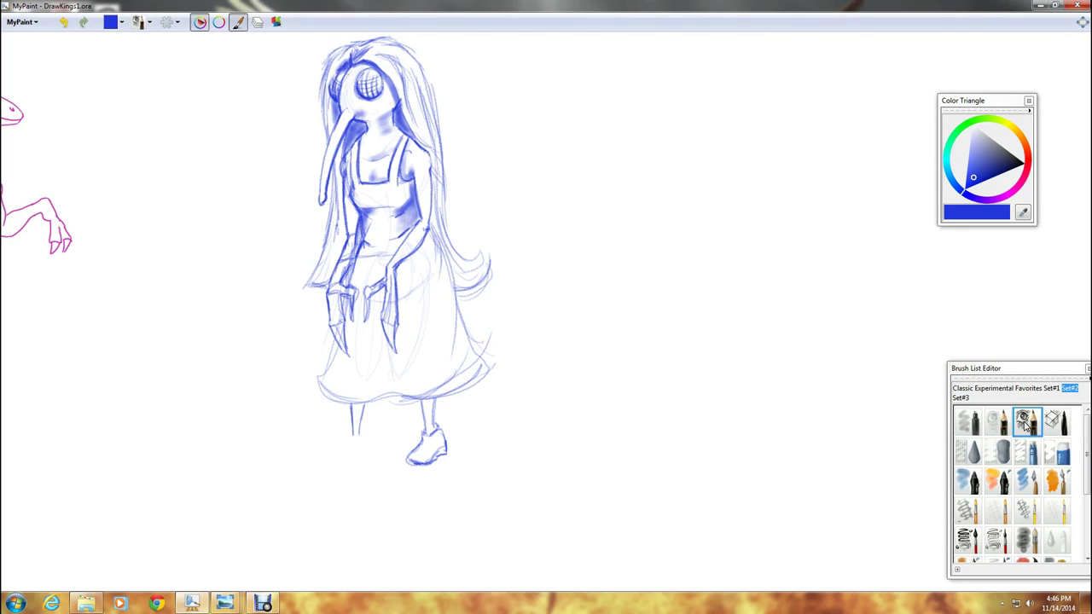
# Lighten the hair beside the far eye and refine the lines around both eyes.
pyautogui.click(1028, 452)
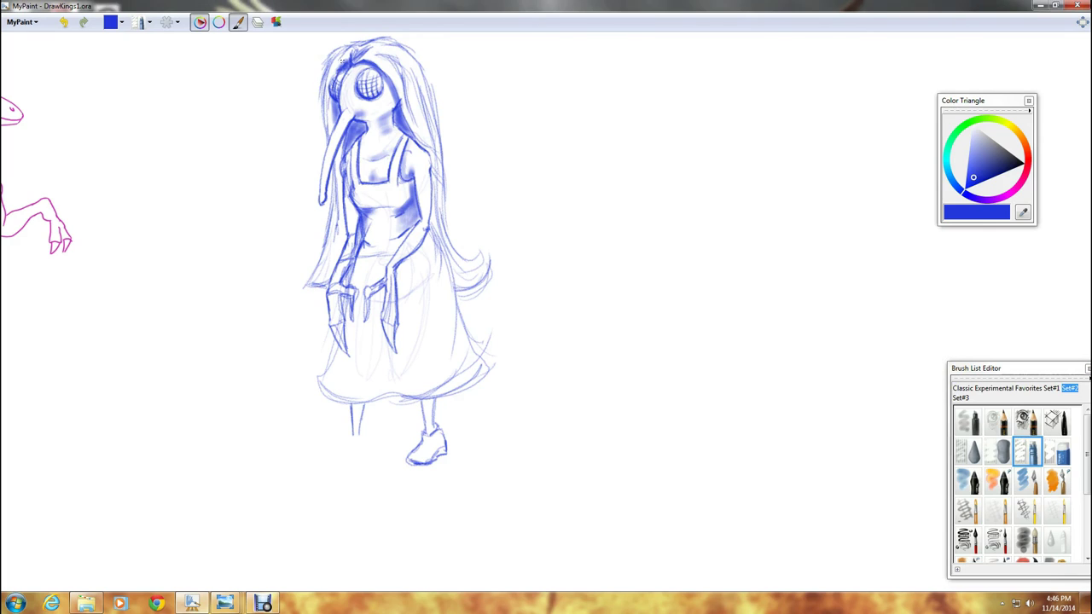
pyautogui.moveTo(332, 78); pyautogui.dragTo(330, 93)
pyautogui.click(1027, 421)
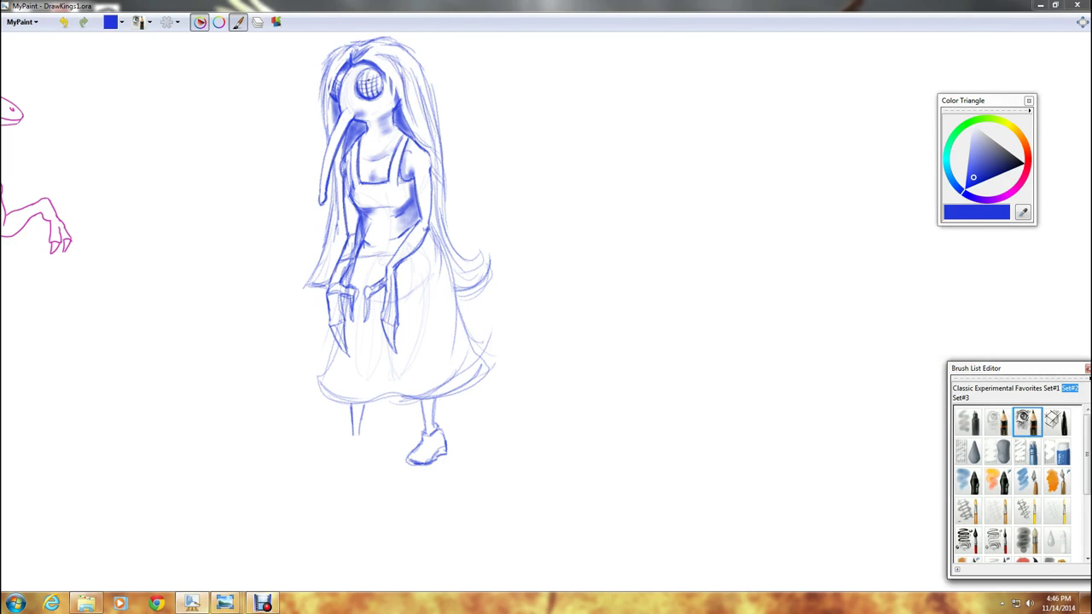
pyautogui.moveTo(389, 79); pyautogui.dragTo(390, 101)
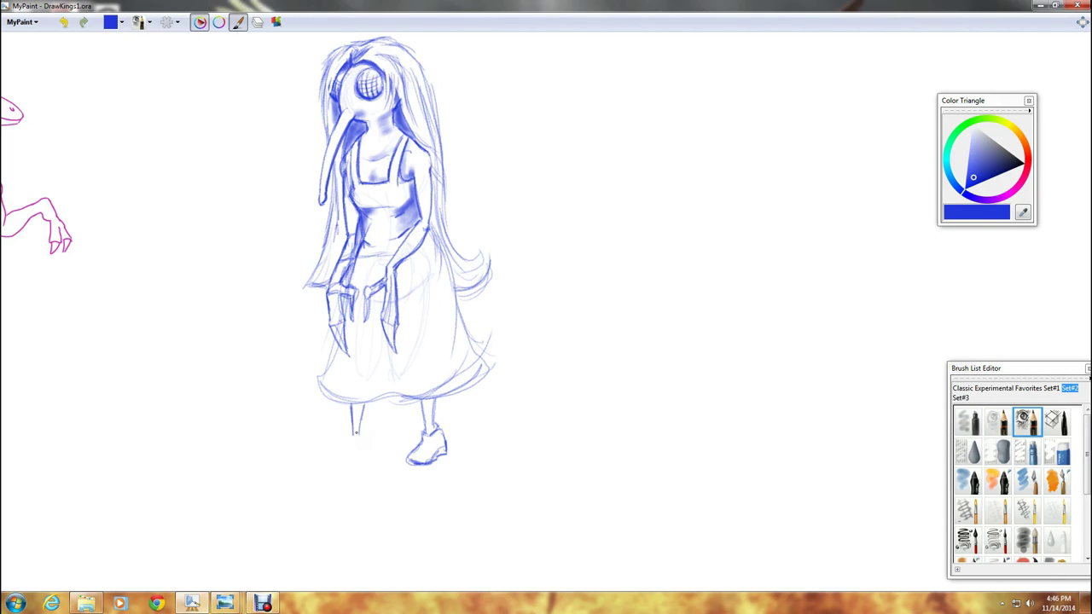
# Draw the far foot's shoe with a thick sole and darken the ankles and lower legs.
pyautogui.moveTo(352, 436)
pyautogui.mouseDown()
pyautogui.moveTo(407, 461)
pyautogui.moveTo(320, 464)
pyautogui.mouseUp()
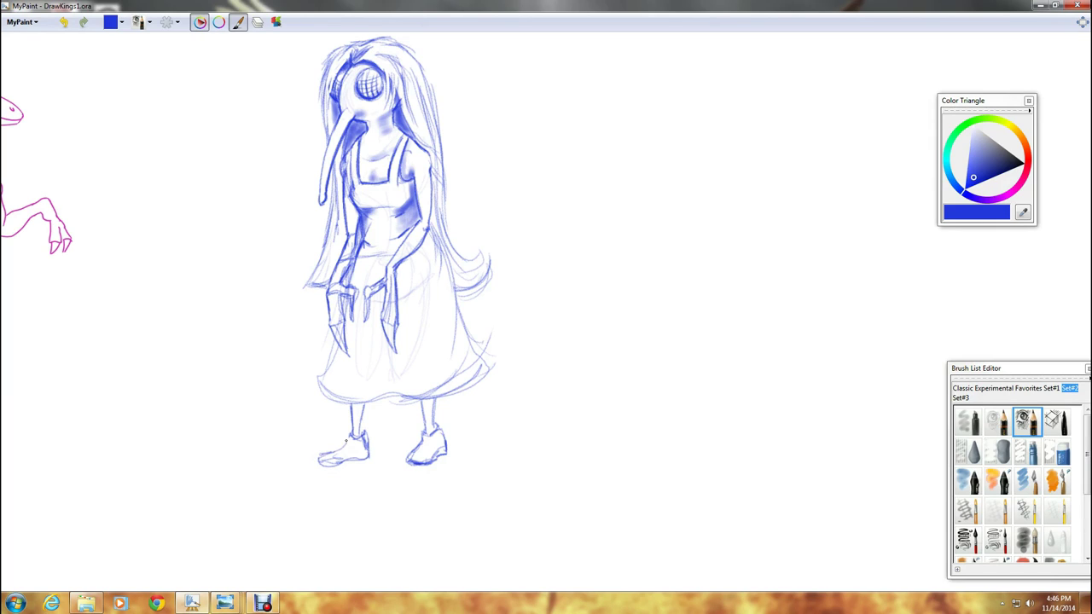
pyautogui.moveTo(321, 458)
pyautogui.mouseDown()
pyautogui.moveTo(369, 458)
pyautogui.moveTo(350, 461)
pyautogui.mouseUp()
pyautogui.moveTo(325, 453); pyautogui.dragTo(345, 444)
pyautogui.moveTo(353, 434)
pyautogui.mouseDown()
pyautogui.moveTo(365, 436)
pyautogui.moveTo(369, 457)
pyautogui.moveTo(365, 413)
pyautogui.moveTo(362, 425)
pyautogui.mouseUp()
pyautogui.moveTo(422, 402); pyautogui.dragTo(418, 420)
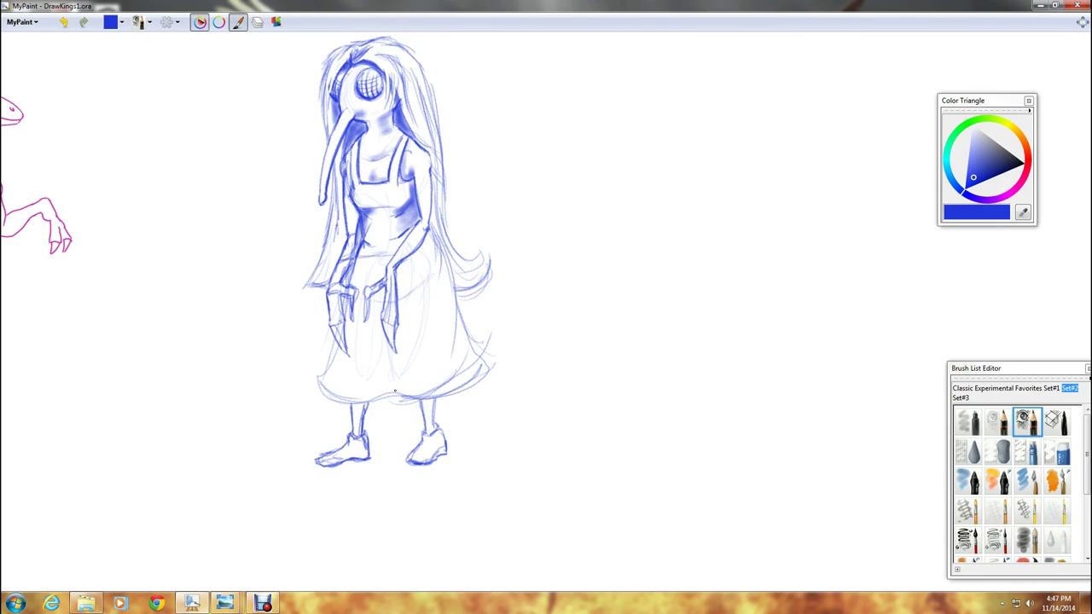
# Darken and shade the claws and fingers of both hands.
pyautogui.moveTo(333, 326)
pyautogui.mouseDown()
pyautogui.moveTo(347, 348)
pyautogui.moveTo(391, 340)
pyautogui.mouseUp()
pyautogui.moveTo(340, 296); pyautogui.dragTo(358, 313)
pyautogui.moveTo(352, 288); pyautogui.dragTo(366, 322)
pyautogui.moveTo(373, 294)
pyautogui.mouseDown()
pyautogui.moveTo(369, 317)
pyautogui.moveTo(383, 288)
pyautogui.moveTo(383, 320)
pyautogui.mouseUp()
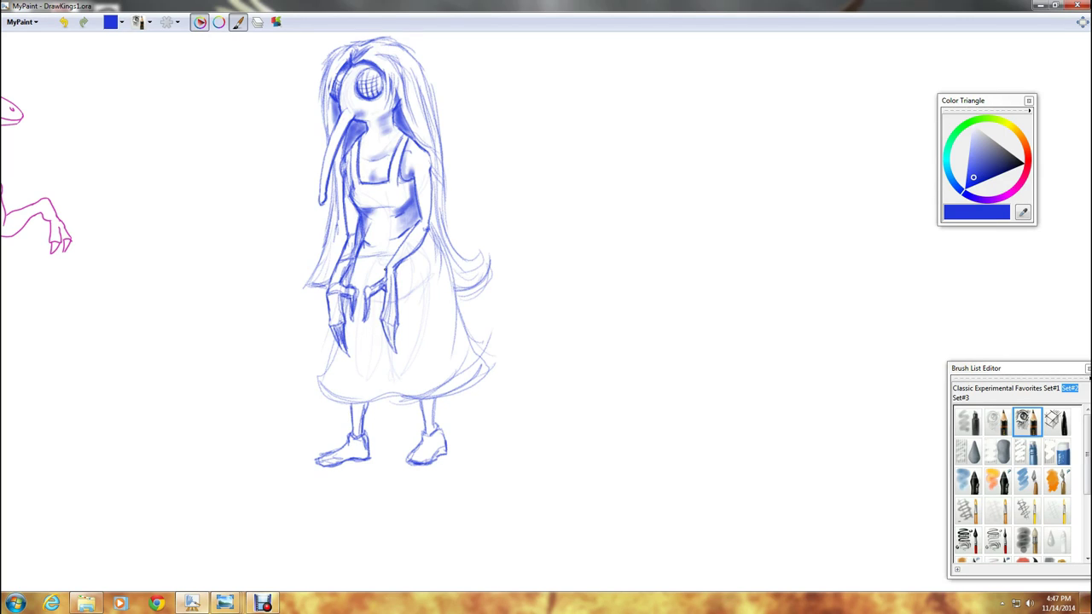
# Darken the near forearm and the near edge of the skirt from the waist down to the hem.
pyautogui.moveTo(390, 260); pyautogui.dragTo(416, 224)
pyautogui.moveTo(433, 225); pyautogui.dragTo(457, 319)
pyautogui.moveTo(443, 273); pyautogui.dragTo(462, 339)
pyautogui.moveTo(457, 299); pyautogui.dragTo(470, 345)
pyautogui.moveTo(459, 280)
pyautogui.mouseDown()
pyautogui.moveTo(478, 353)
pyautogui.moveTo(466, 324)
pyautogui.mouseUp()
pyautogui.moveTo(464, 326); pyautogui.dragTo(481, 363)
pyautogui.moveTo(444, 263); pyautogui.dragTo(456, 312)
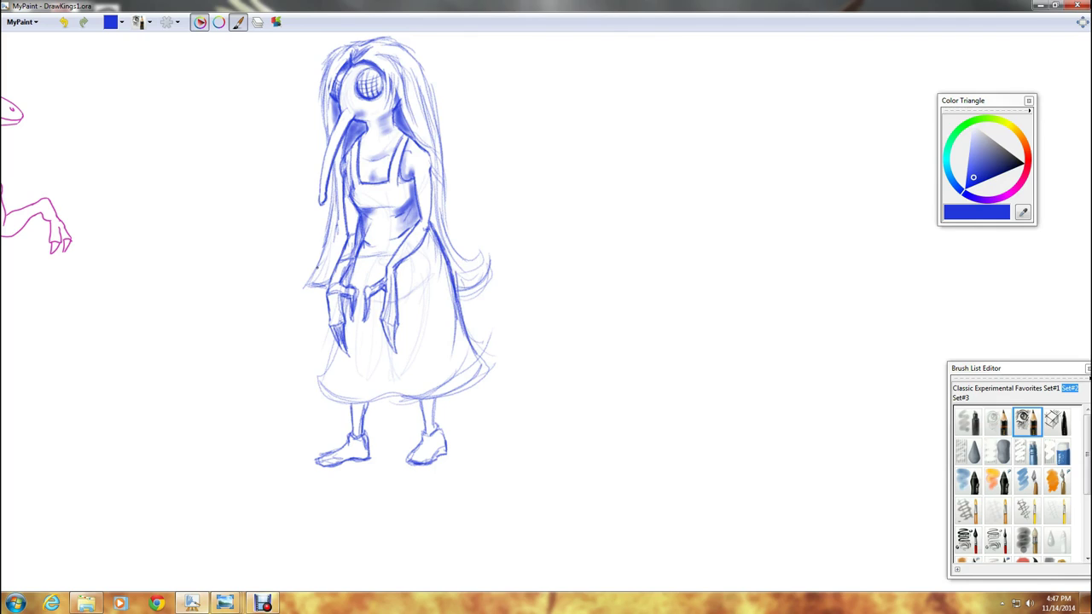
# Add loose straight strands to the lower ends of the hair on both sides.
pyautogui.moveTo(328, 237); pyautogui.dragTo(311, 304)
pyautogui.moveTo(329, 263)
pyautogui.mouseDown()
pyautogui.moveTo(317, 317)
pyautogui.moveTo(315, 279)
pyautogui.mouseUp()
pyautogui.moveTo(317, 264); pyautogui.dragTo(305, 309)
pyautogui.moveTo(451, 244); pyautogui.dragTo(476, 286)
pyautogui.moveTo(438, 183); pyautogui.dragTo(447, 239)
pyautogui.moveTo(448, 241); pyautogui.dragTo(466, 290)
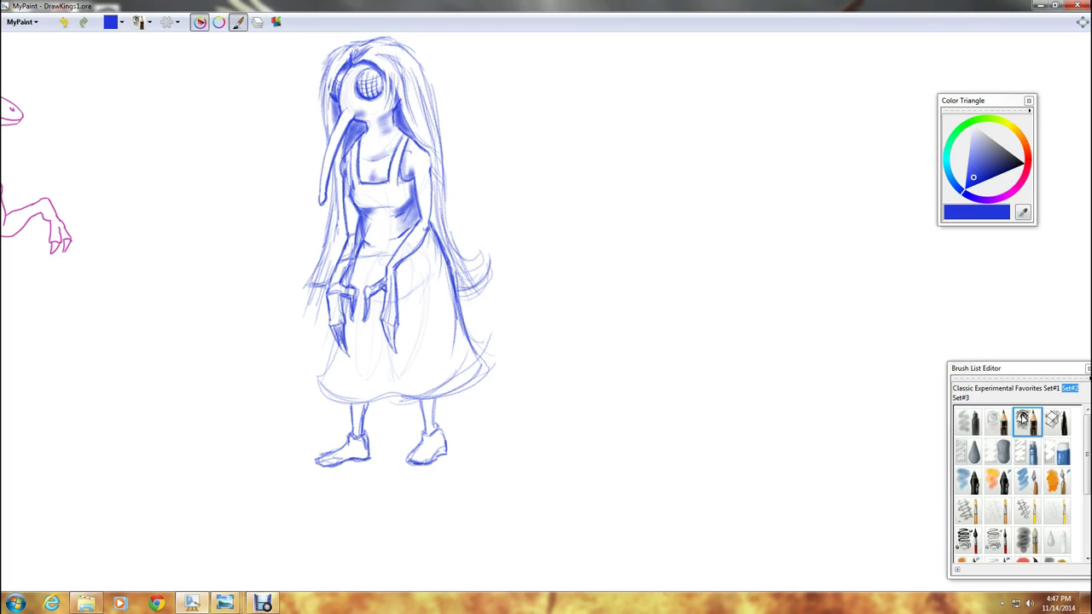
# Erase the outward-curling tip of the near-side hair at hip level.
pyautogui.click(1027, 452)
pyautogui.moveTo(481, 250)
pyautogui.mouseDown()
pyautogui.moveTo(483, 285)
pyautogui.moveTo(492, 280)
pyautogui.mouseUp()
pyautogui.moveTo(450, 233); pyautogui.dragTo(457, 247)
pyautogui.moveTo(462, 294); pyautogui.dragTo(467, 287)
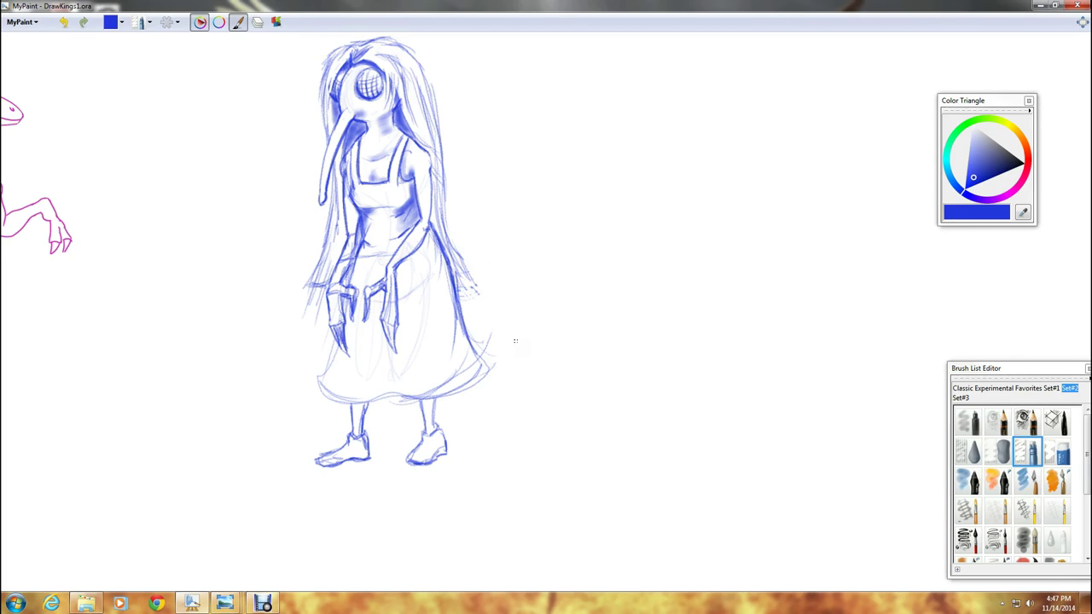
pyautogui.click(1060, 454)
pyautogui.moveTo(478, 279)
pyautogui.mouseDown()
pyautogui.moveTo(462, 297)
pyautogui.moveTo(472, 274)
pyautogui.mouseUp()
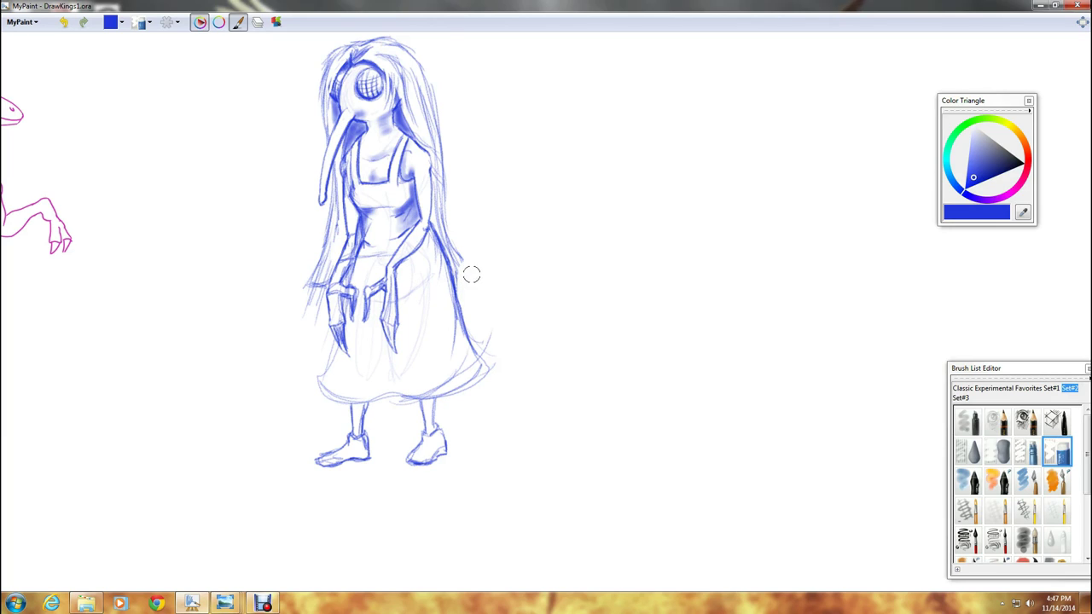
# Redraw the near-side hair end with straight tapering strands and darken the hair behind the near arm.
pyautogui.click(1022, 424)
pyautogui.moveTo(456, 273); pyautogui.dragTo(471, 290)
pyautogui.moveTo(452, 249); pyautogui.dragTo(473, 278)
pyautogui.moveTo(440, 219)
pyautogui.mouseDown()
pyautogui.moveTo(463, 261)
pyautogui.moveTo(453, 242)
pyautogui.mouseUp()
pyautogui.moveTo(438, 200)
pyautogui.mouseDown()
pyautogui.moveTo(441, 221)
pyautogui.moveTo(432, 174)
pyautogui.moveTo(438, 242)
pyautogui.mouseUp()
pyautogui.moveTo(434, 174); pyautogui.dragTo(435, 223)
pyautogui.moveTo(432, 152); pyautogui.dragTo(439, 230)
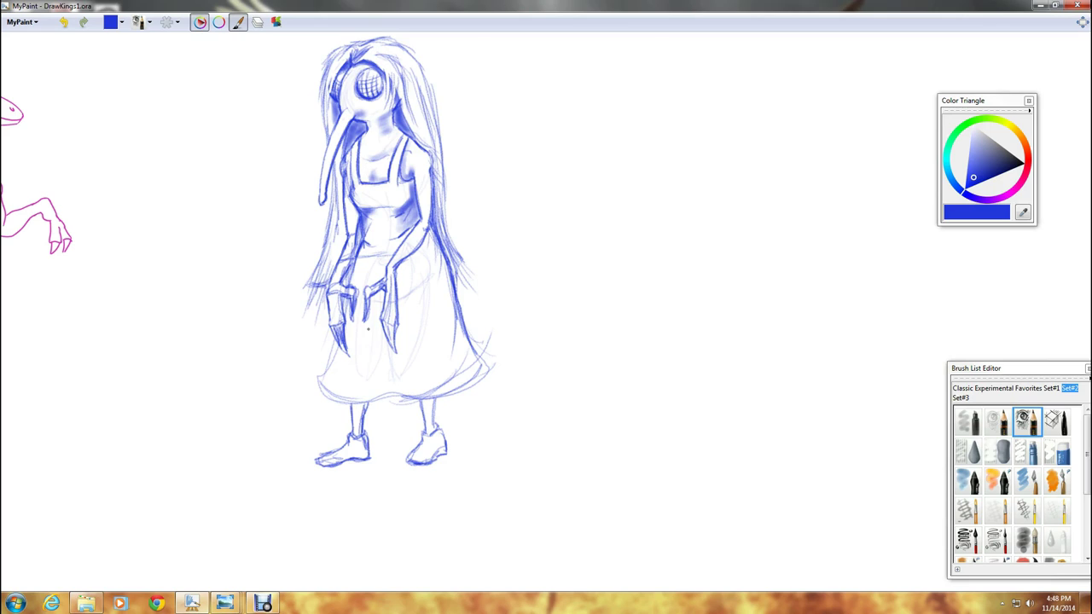
# Sketch long vertical fold lines down the skirt from the waist.
pyautogui.moveTo(413, 275); pyautogui.dragTo(430, 362)
pyautogui.moveTo(435, 251); pyautogui.dragTo(430, 284)
pyautogui.moveTo(431, 242); pyautogui.dragTo(445, 339)
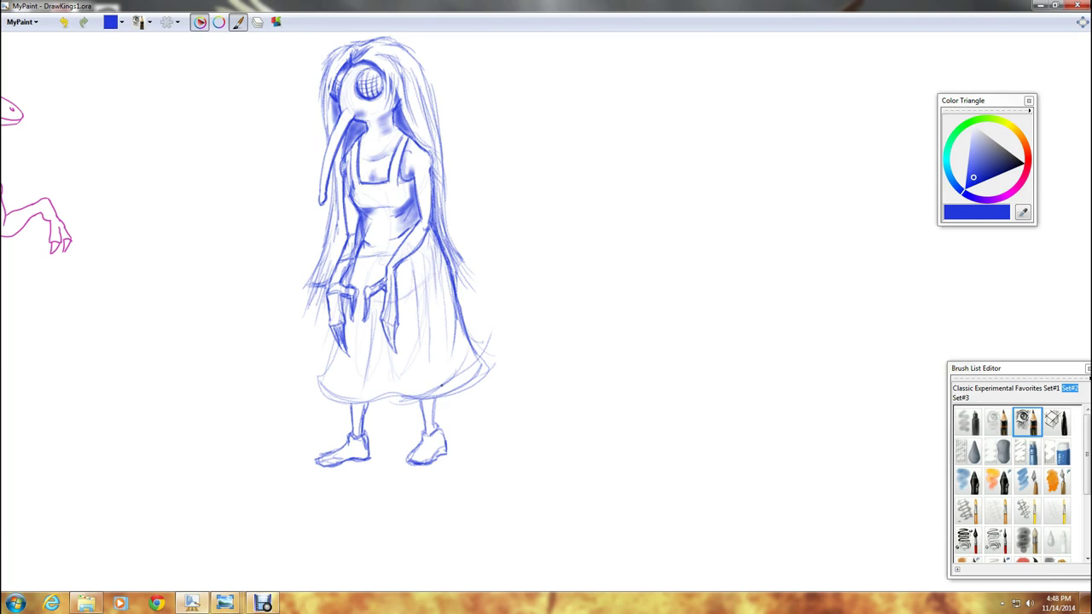
# Redraw the hem wider with a pointed far corner, and add dense fold lines at the skirt's centre.
pyautogui.moveTo(330, 357)
pyautogui.mouseDown()
pyautogui.moveTo(315, 398)
pyautogui.moveTo(418, 399)
pyautogui.moveTo(493, 375)
pyautogui.mouseUp()
pyautogui.moveTo(422, 397); pyautogui.dragTo(491, 376)
pyautogui.moveTo(335, 346); pyautogui.dragTo(315, 389)
pyautogui.moveTo(331, 358)
pyautogui.mouseDown()
pyautogui.moveTo(308, 390)
pyautogui.moveTo(433, 397)
pyautogui.moveTo(376, 400)
pyautogui.moveTo(490, 367)
pyautogui.mouseUp()
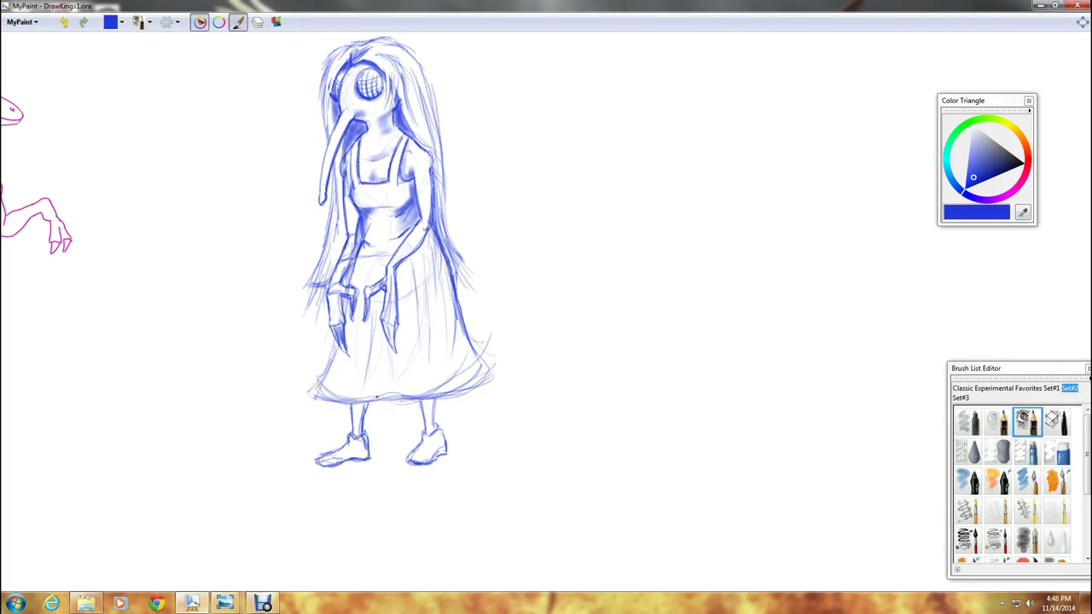
pyautogui.moveTo(374, 393)
pyautogui.mouseDown()
pyautogui.moveTo(383, 334)
pyautogui.moveTo(389, 391)
pyautogui.moveTo(384, 357)
pyautogui.mouseUp()
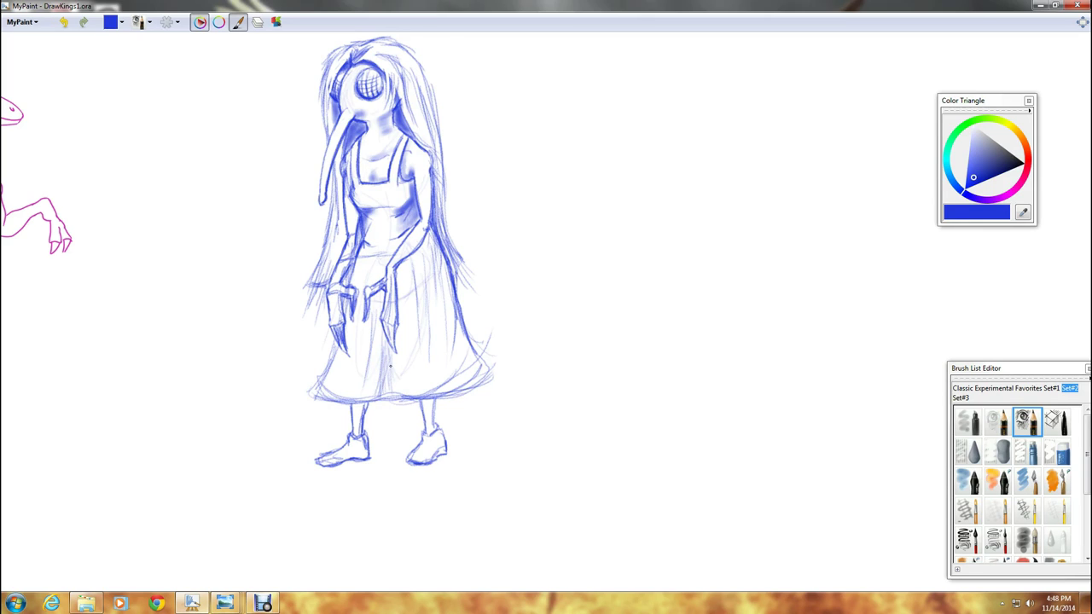
pyautogui.click(970, 425)
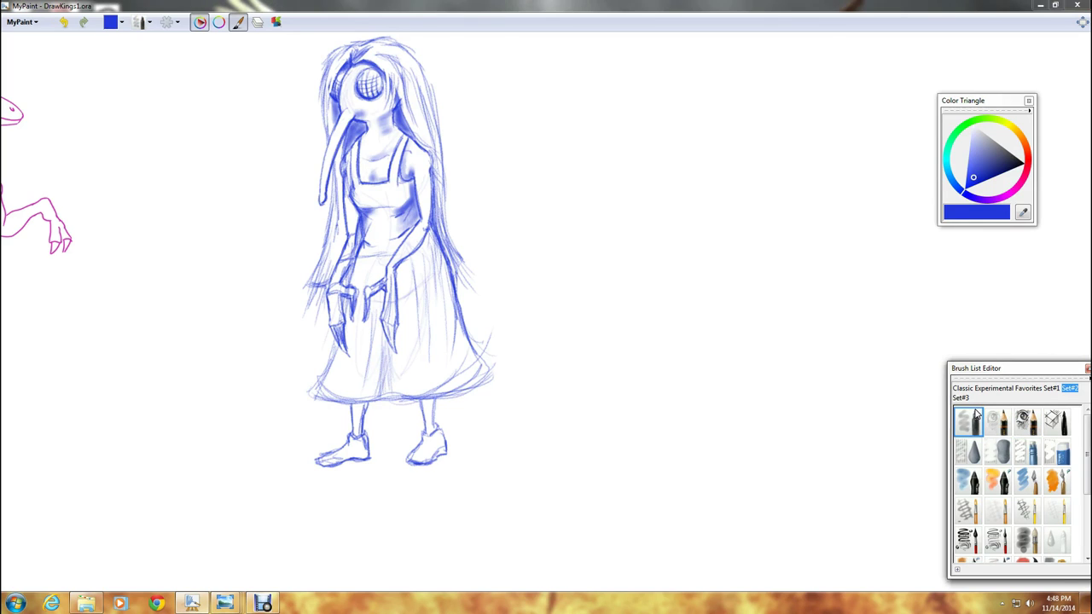
# Softly shade the skirt's folds and waist, both legs and shoes, and darken the hem's edge.
pyautogui.moveTo(390, 367); pyautogui.dragTo(388, 394)
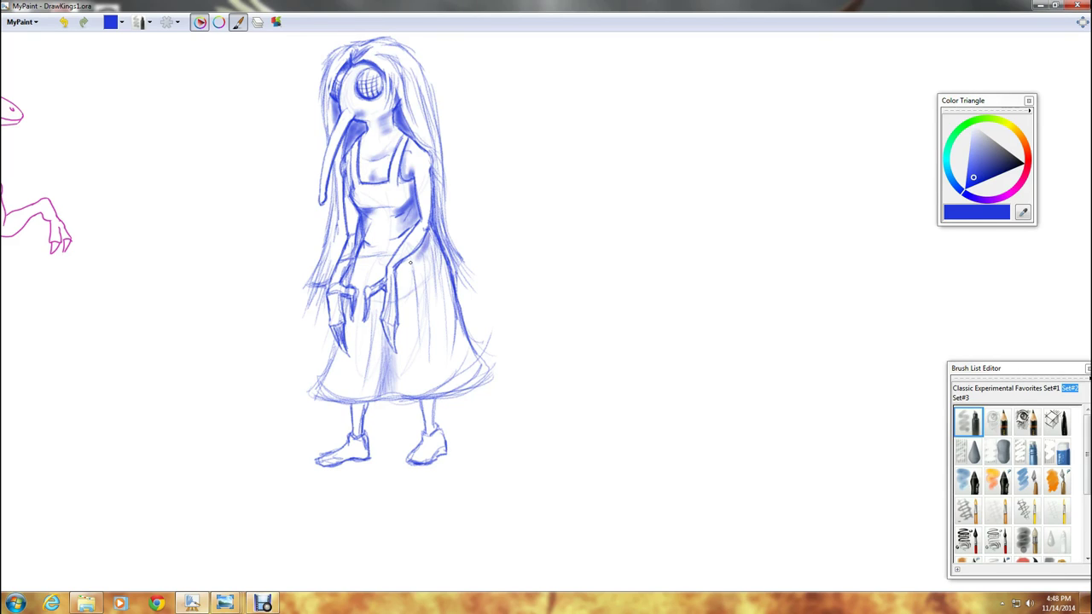
pyautogui.moveTo(417, 251)
pyautogui.mouseDown()
pyautogui.moveTo(429, 242)
pyautogui.moveTo(434, 276)
pyautogui.moveTo(415, 267)
pyautogui.moveTo(401, 298)
pyautogui.moveTo(399, 282)
pyautogui.moveTo(402, 316)
pyautogui.moveTo(404, 266)
pyautogui.moveTo(395, 273)
pyautogui.moveTo(405, 312)
pyautogui.moveTo(413, 272)
pyautogui.moveTo(435, 349)
pyautogui.mouseUp()
pyautogui.moveTo(355, 416)
pyautogui.mouseDown()
pyautogui.moveTo(355, 406)
pyautogui.moveTo(356, 435)
pyautogui.moveTo(362, 427)
pyautogui.mouseUp()
pyautogui.moveTo(423, 413)
pyautogui.mouseDown()
pyautogui.moveTo(420, 461)
pyautogui.moveTo(426, 441)
pyautogui.moveTo(420, 460)
pyautogui.moveTo(444, 449)
pyautogui.moveTo(435, 398)
pyautogui.mouseUp()
pyautogui.moveTo(326, 459)
pyautogui.mouseDown()
pyautogui.moveTo(359, 466)
pyautogui.moveTo(368, 453)
pyautogui.moveTo(339, 464)
pyautogui.moveTo(367, 448)
pyautogui.mouseUp()
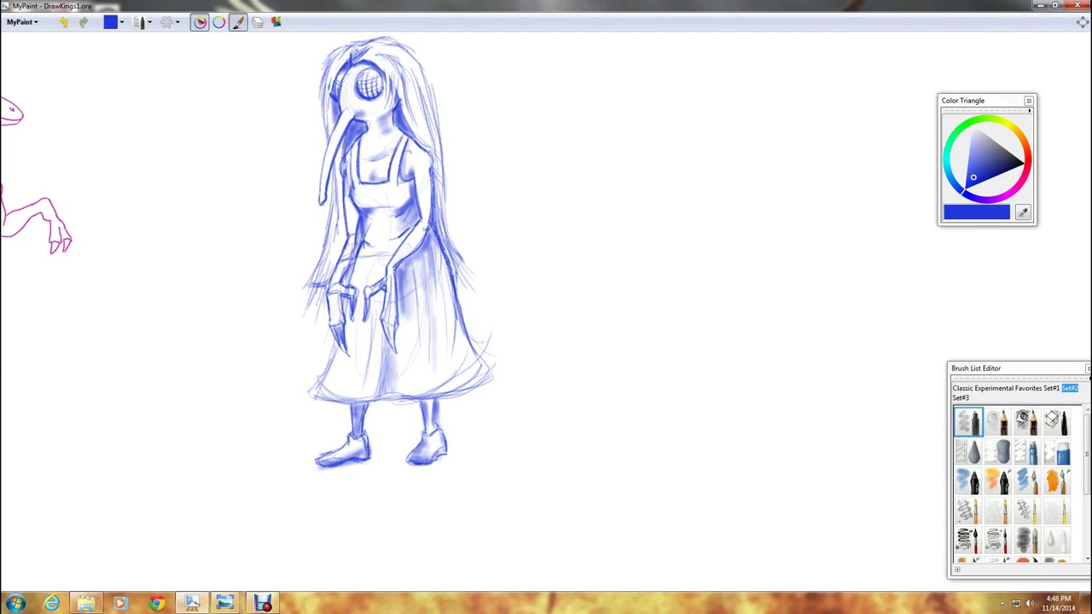
pyautogui.moveTo(317, 396)
pyautogui.mouseDown()
pyautogui.moveTo(440, 391)
pyautogui.moveTo(474, 376)
pyautogui.mouseUp()
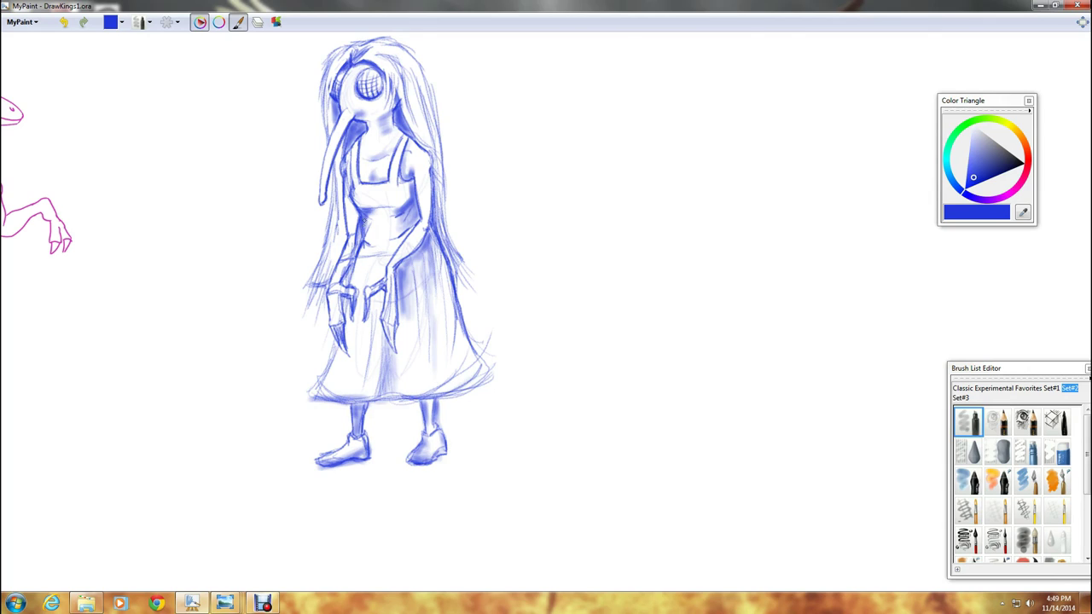
pyautogui.moveTo(360, 231)
pyautogui.mouseDown()
pyautogui.moveTo(343, 283)
pyautogui.moveTo(357, 253)
pyautogui.mouseUp()
# Erase the stray horizontal strokes at the far-side hair's end and redraw it with fine tapering strands.
pyautogui.click(1029, 452)
pyautogui.click(320, 247)
pyautogui.moveTo(319, 275)
pyautogui.mouseDown()
pyautogui.moveTo(307, 295)
pyautogui.moveTo(321, 282)
pyautogui.mouseUp()
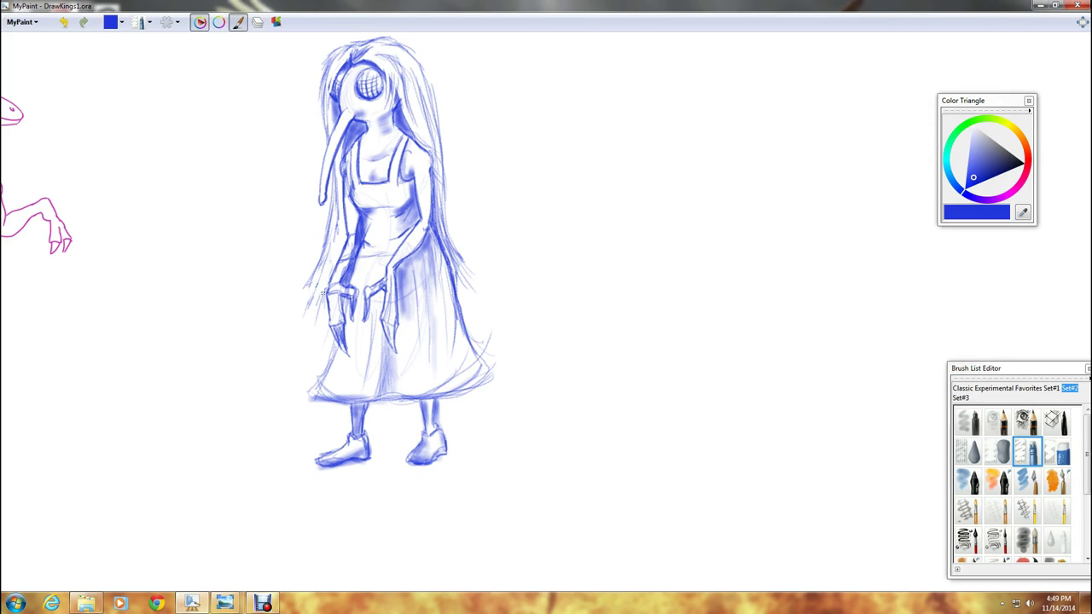
pyautogui.click(1023, 422)
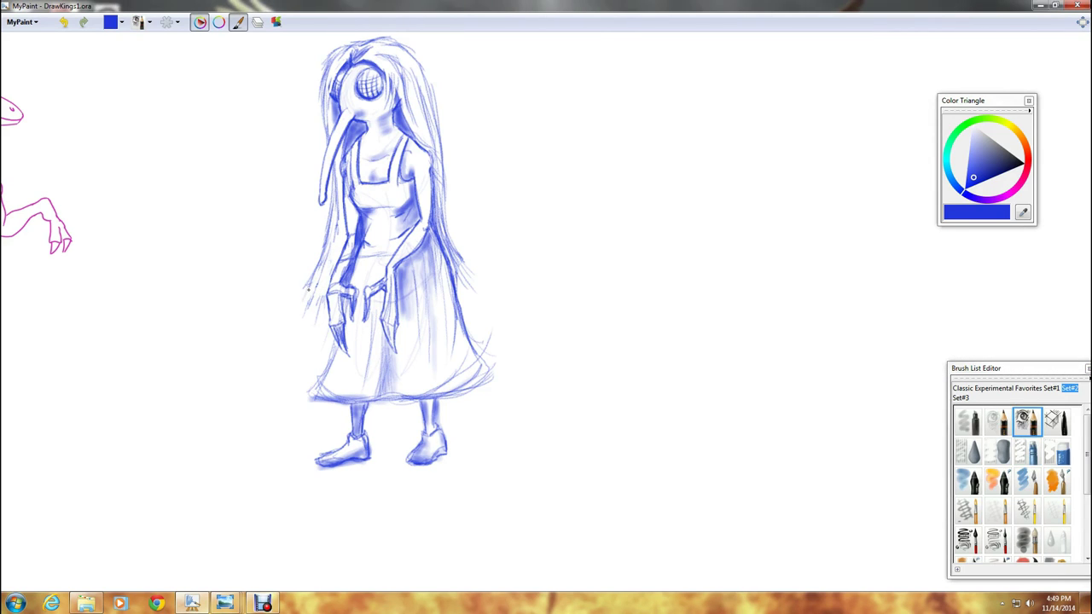
pyautogui.moveTo(320, 310)
pyautogui.mouseDown()
pyautogui.moveTo(314, 323)
pyautogui.moveTo(324, 315)
pyautogui.mouseUp()
pyautogui.moveTo(320, 282); pyautogui.dragTo(326, 263)
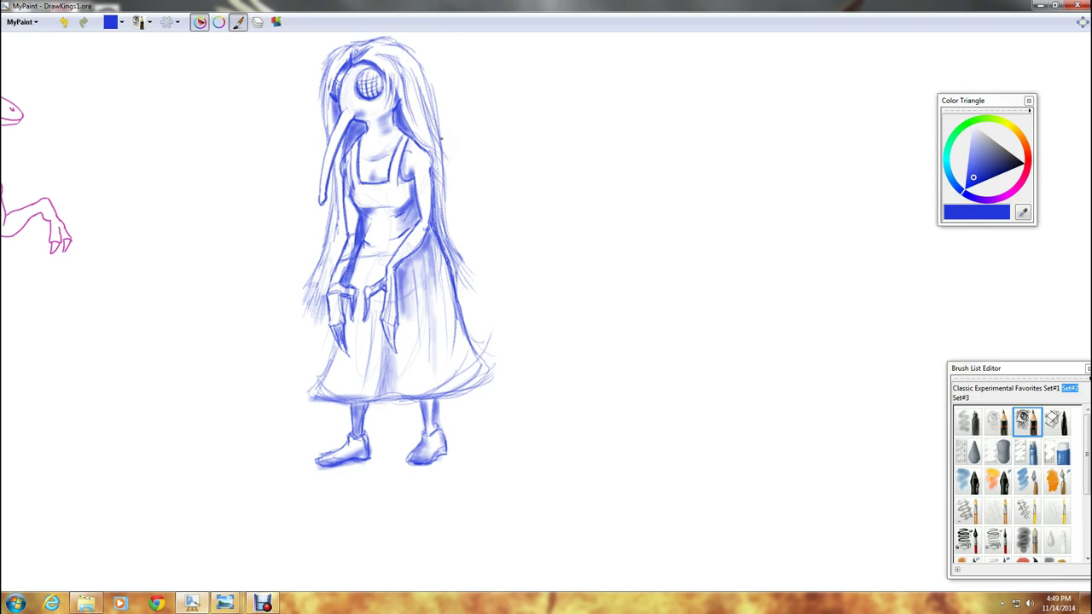
# Add fine strands along the near-side hair's outer edge and erase a light streak through the hair above the forehead.
pyautogui.moveTo(429, 104); pyautogui.dragTo(444, 135)
pyautogui.click(1030, 452)
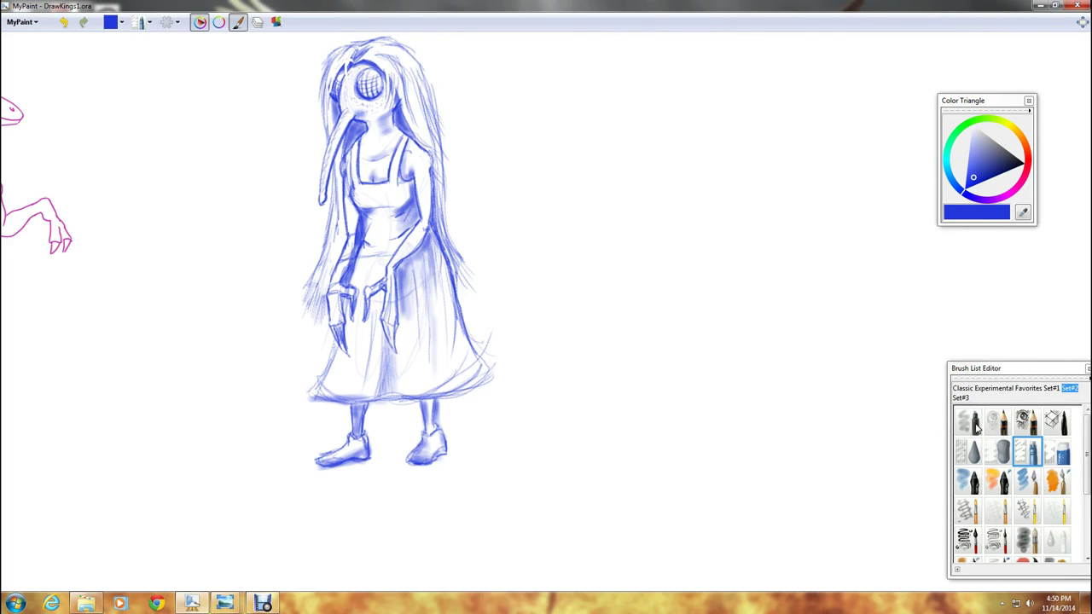
# Softly shade the bodice, midriff and neckline, and darken the skirt beneath both forearms.
pyautogui.click(973, 422)
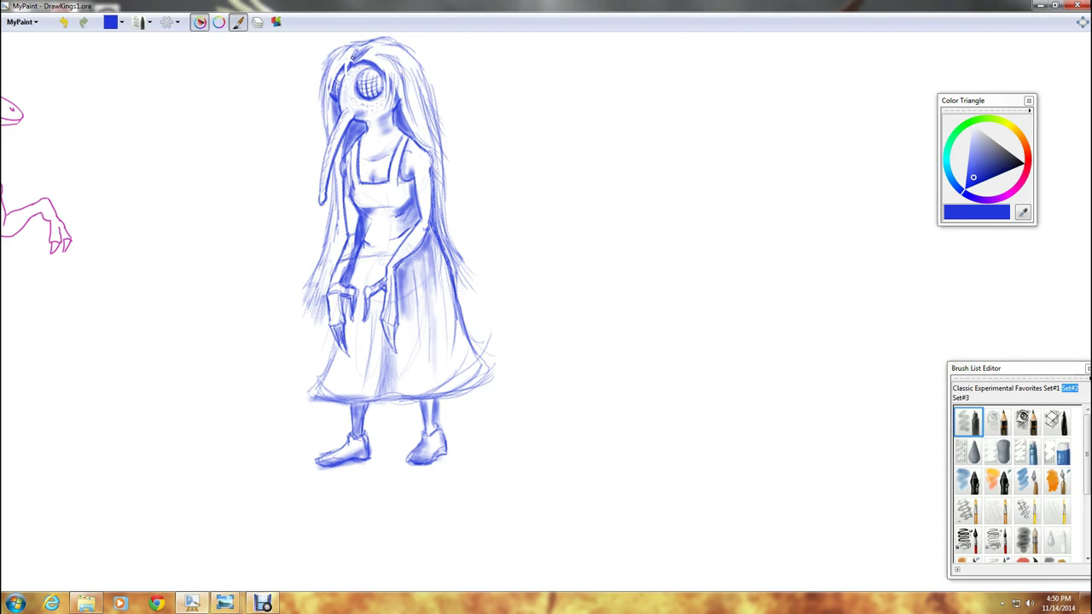
pyautogui.moveTo(348, 64)
pyautogui.mouseDown()
pyautogui.moveTo(373, 47)
pyautogui.moveTo(338, 55)
pyautogui.moveTo(349, 80)
pyautogui.mouseUp()
pyautogui.moveTo(345, 312)
pyautogui.mouseDown()
pyautogui.moveTo(348, 340)
pyautogui.moveTo(354, 322)
pyautogui.mouseUp()
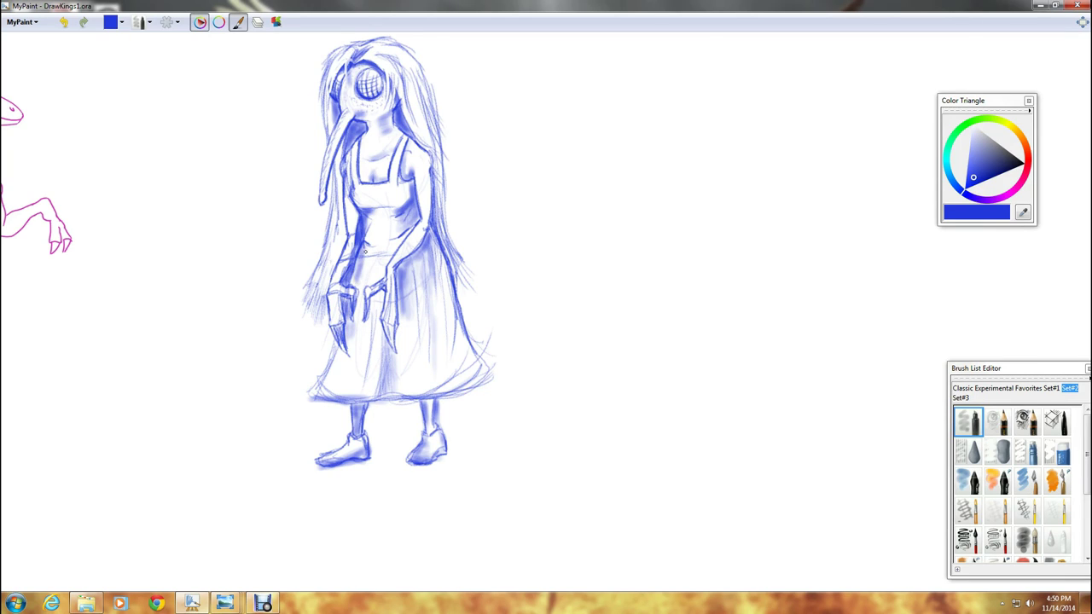
pyautogui.moveTo(365, 267)
pyautogui.mouseDown()
pyautogui.moveTo(368, 251)
pyautogui.moveTo(362, 280)
pyautogui.mouseUp()
pyautogui.moveTo(369, 222); pyautogui.dragTo(372, 223)
pyautogui.moveTo(384, 197); pyautogui.dragTo(406, 139)
pyautogui.moveTo(358, 178)
pyautogui.mouseDown()
pyautogui.moveTo(360, 140)
pyautogui.moveTo(358, 173)
pyautogui.mouseUp()
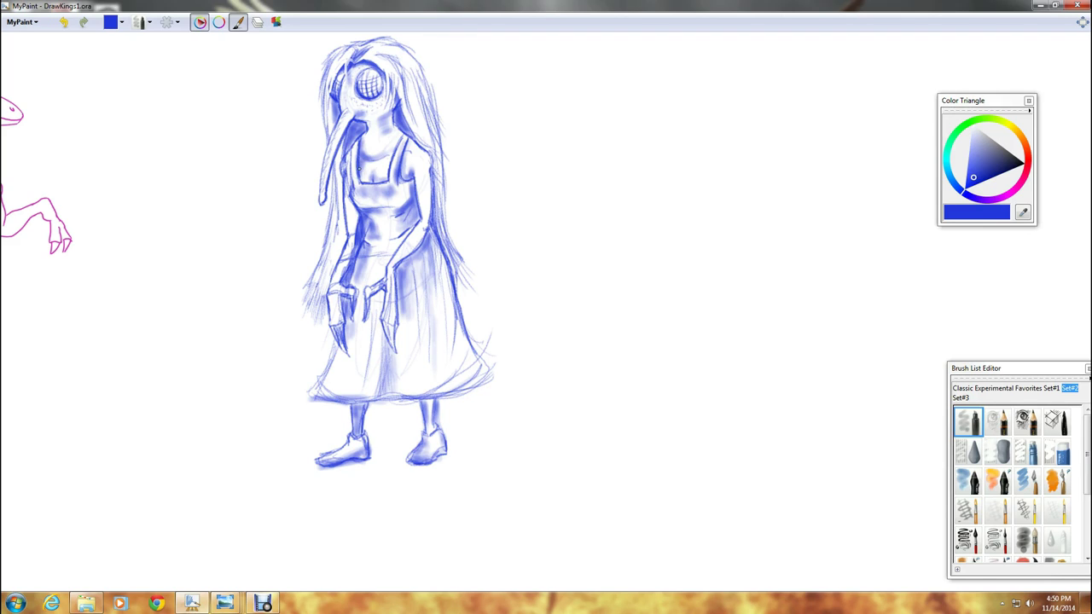
pyautogui.moveTo(349, 227)
pyautogui.mouseDown()
pyautogui.moveTo(350, 200)
pyautogui.moveTo(345, 277)
pyautogui.moveTo(348, 262)
pyautogui.mouseUp()
pyautogui.moveTo(424, 249)
pyautogui.mouseDown()
pyautogui.moveTo(430, 239)
pyautogui.moveTo(433, 256)
pyautogui.moveTo(433, 235)
pyautogui.moveTo(411, 276)
pyautogui.mouseUp()
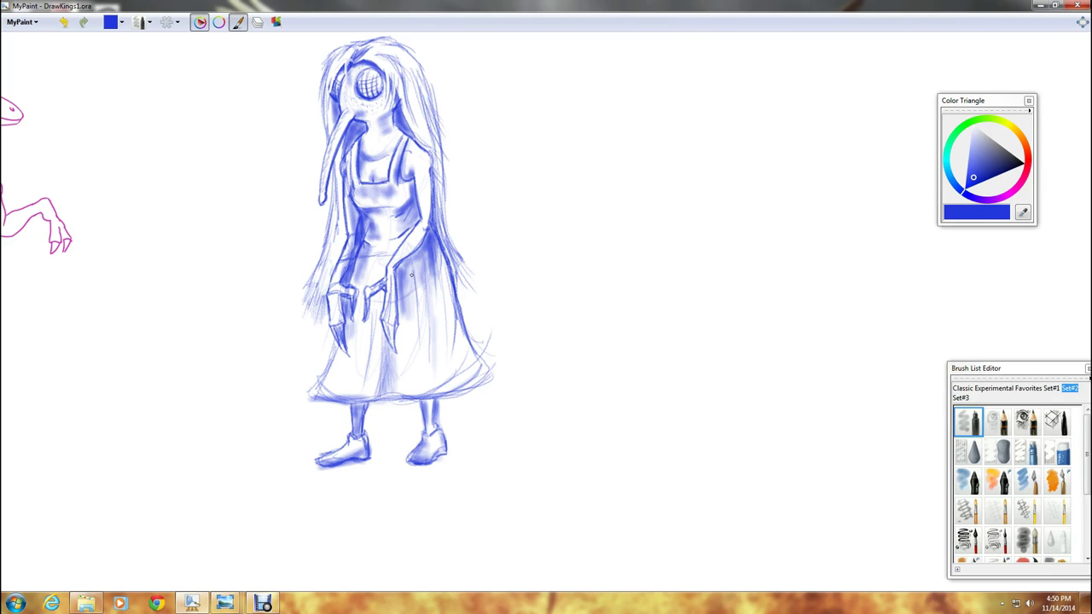
# Sketch a ground shadow with thin horizontal pencil strokes beneath and to both sides of the shoes.
pyautogui.click(996, 416)
pyautogui.click(1021, 416)
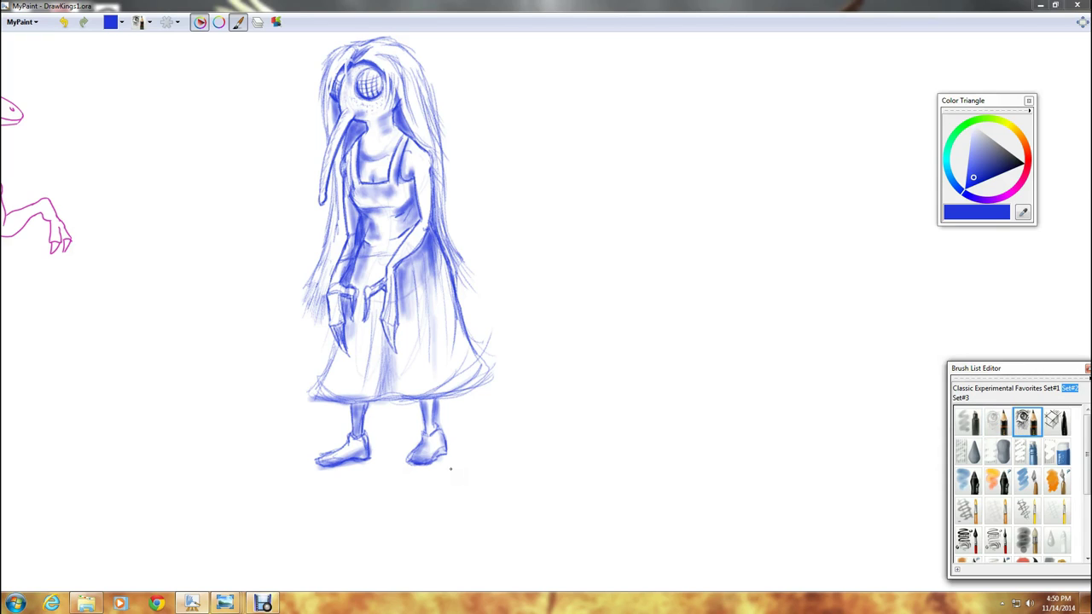
pyautogui.moveTo(435, 462)
pyautogui.mouseDown()
pyautogui.moveTo(475, 453)
pyautogui.moveTo(448, 446)
pyautogui.moveTo(507, 458)
pyautogui.mouseUp()
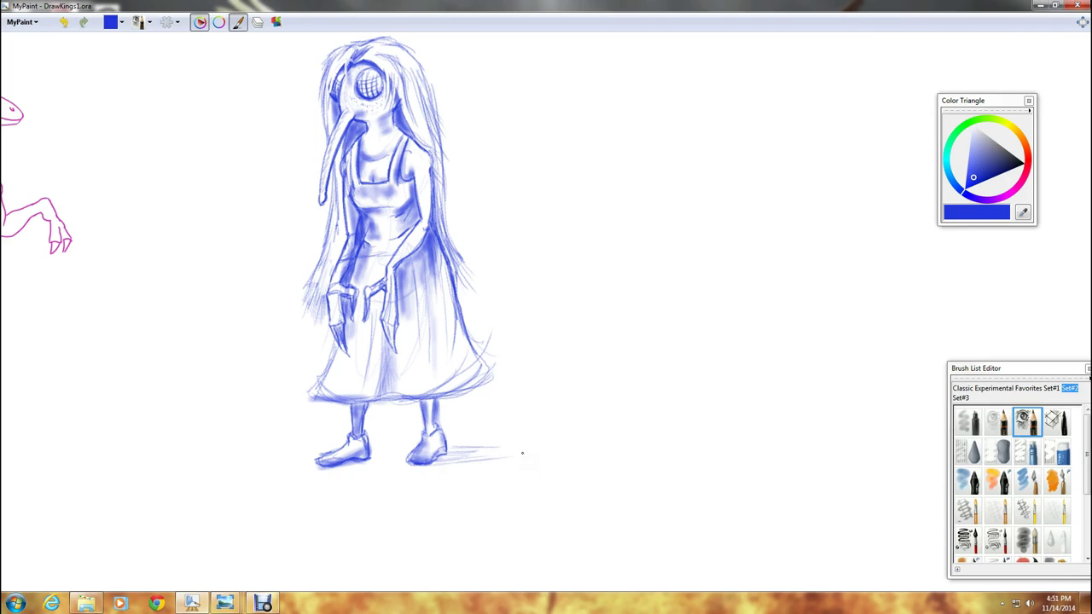
pyautogui.moveTo(339, 468)
pyautogui.mouseDown()
pyautogui.moveTo(400, 463)
pyautogui.moveTo(416, 446)
pyautogui.moveTo(270, 470)
pyautogui.mouseUp()
pyautogui.moveTo(375, 465); pyautogui.dragTo(404, 466)
pyautogui.moveTo(432, 464)
pyautogui.mouseDown()
pyautogui.moveTo(481, 463)
pyautogui.moveTo(495, 449)
pyautogui.mouseUp()
pyautogui.moveTo(477, 453); pyautogui.dragTo(502, 451)
pyautogui.moveTo(452, 461); pyautogui.dragTo(483, 461)
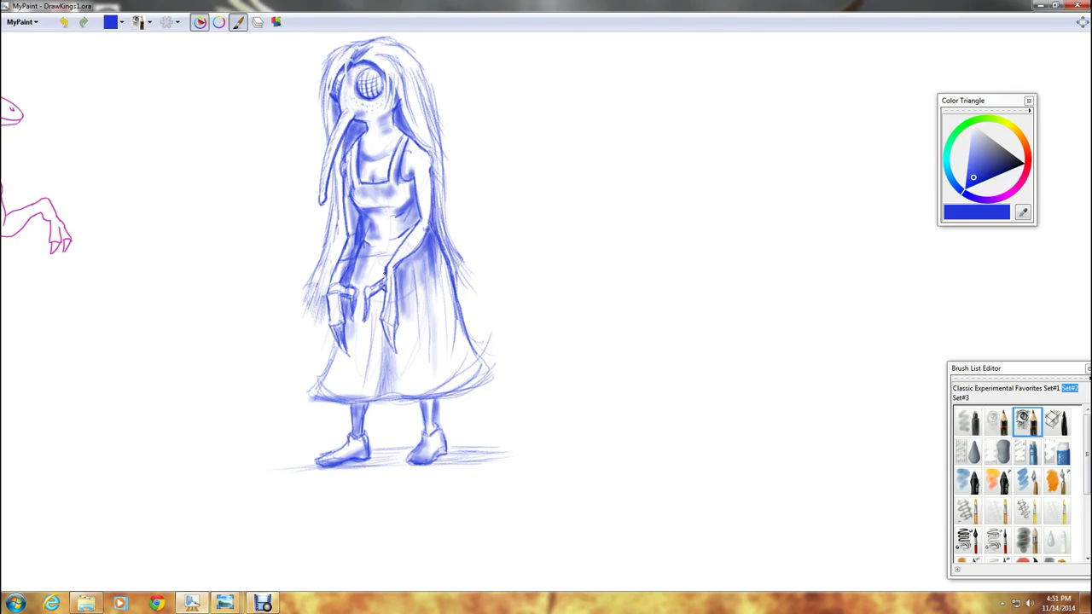
# Darken the outlines and undersides of the clawed fingers on both hands.
pyautogui.moveTo(365, 296); pyautogui.dragTo(366, 287)
pyautogui.moveTo(372, 294)
pyautogui.mouseDown()
pyautogui.moveTo(366, 310)
pyautogui.moveTo(392, 353)
pyautogui.moveTo(386, 286)
pyautogui.mouseUp()
pyautogui.moveTo(393, 331)
pyautogui.mouseDown()
pyautogui.moveTo(396, 353)
pyautogui.moveTo(395, 268)
pyautogui.mouseUp()
pyautogui.moveTo(344, 336); pyautogui.dragTo(348, 355)
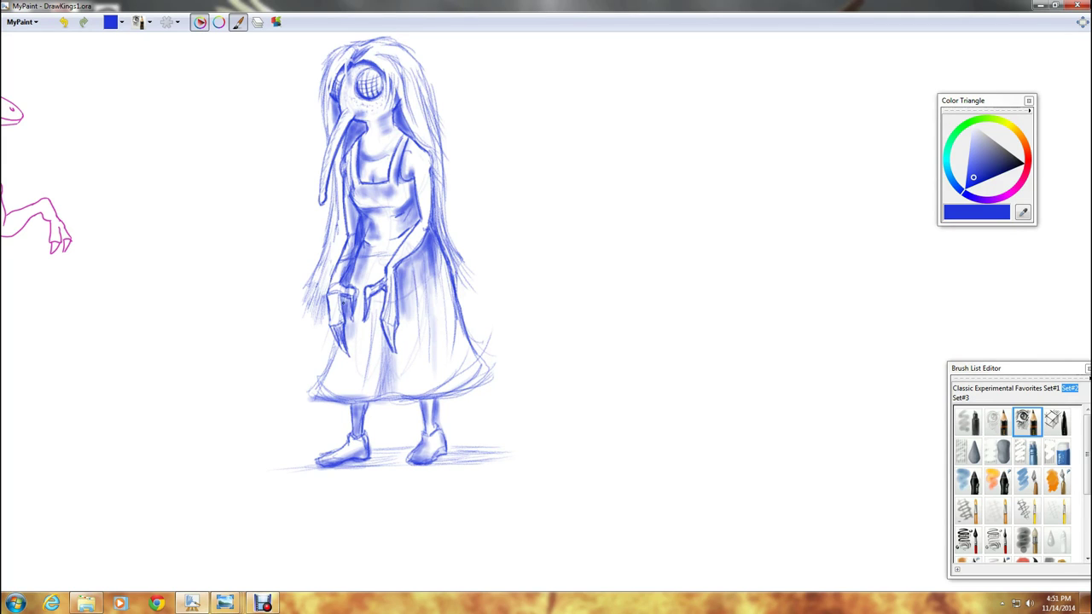
pyautogui.moveTo(353, 300); pyautogui.dragTo(351, 319)
# Extend the near-side hair with long loose strands sweeping outward from the shoulder to the hip.
pyautogui.moveTo(436, 143); pyautogui.dragTo(467, 256)
pyautogui.moveTo(444, 183); pyautogui.dragTo(476, 279)
pyautogui.moveTo(446, 204); pyautogui.dragTo(476, 280)
pyautogui.moveTo(452, 236)
pyautogui.mouseDown()
pyautogui.moveTo(474, 279)
pyautogui.moveTo(463, 296)
pyautogui.moveTo(469, 311)
pyautogui.mouseUp()
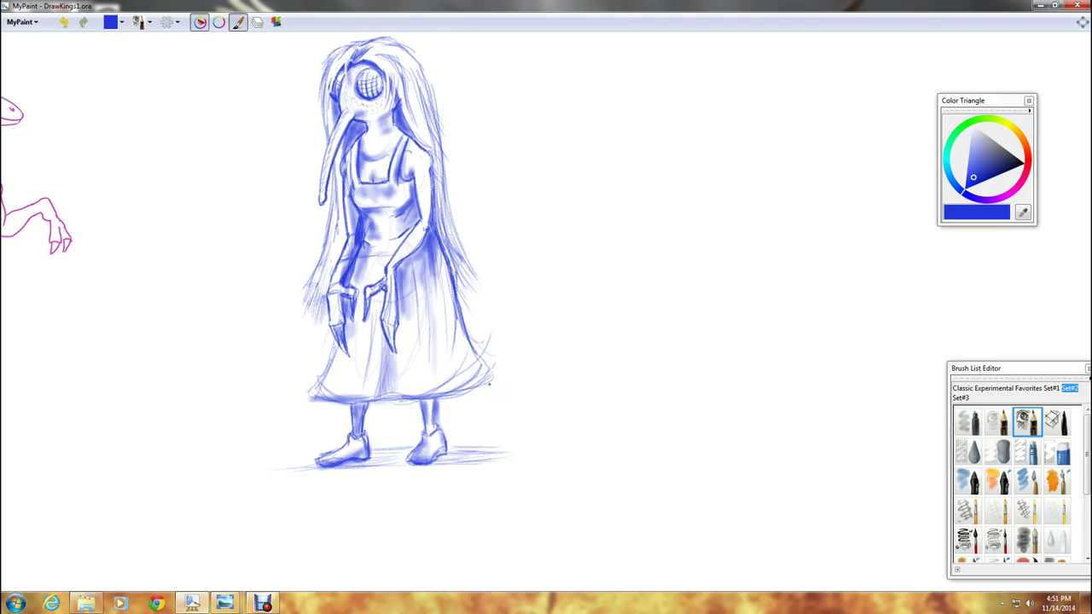
# Redraw the skirt's hem as one firm line to a pointed near-side corner and erase the stray sketch lines around it.
pyautogui.moveTo(376, 401); pyautogui.dragTo(497, 376)
pyautogui.moveTo(439, 394); pyautogui.dragTo(507, 372)
pyautogui.click(1029, 452)
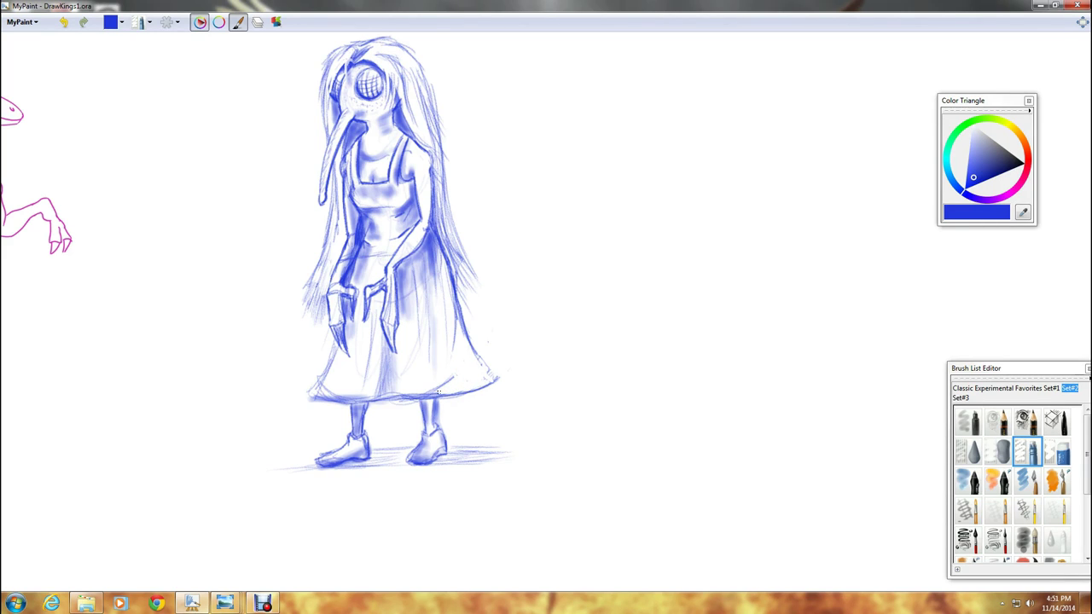
pyautogui.click(996, 426)
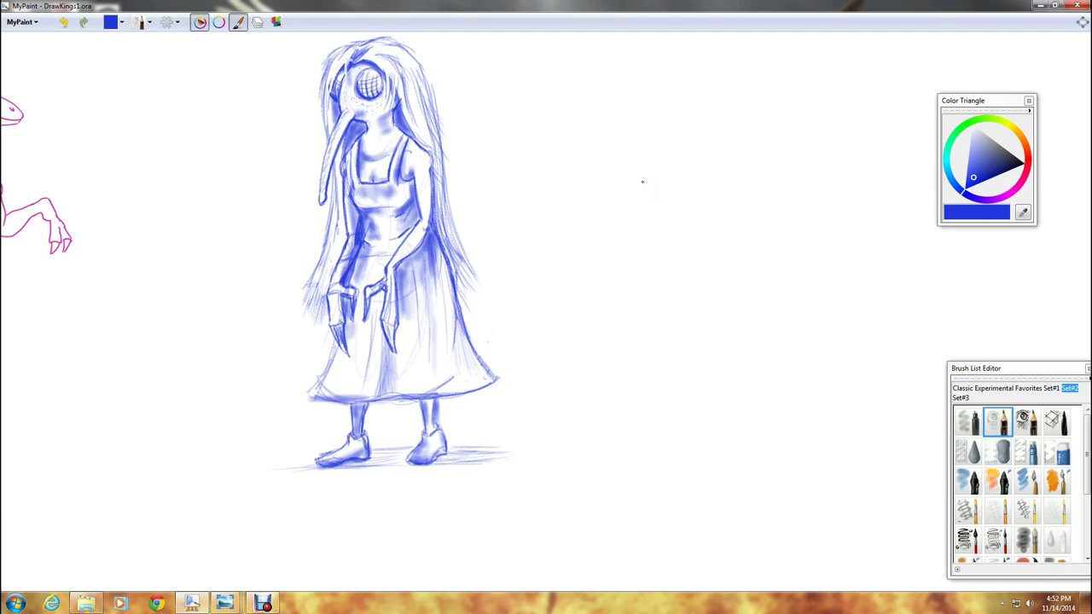
# Return to the magenta boy-on-raptor drawing and erase the body line crossing the raptor's near thigh.
pyautogui.moveTo(634, 184)
pyautogui.mouseDown()
pyautogui.moveTo(767, 195)
pyautogui.moveTo(725, 282)
pyautogui.moveTo(797, 284)
pyautogui.moveTo(892, 227)
pyautogui.moveTo(995, 238)
pyautogui.mouseUp()
pyautogui.click(1028, 451)
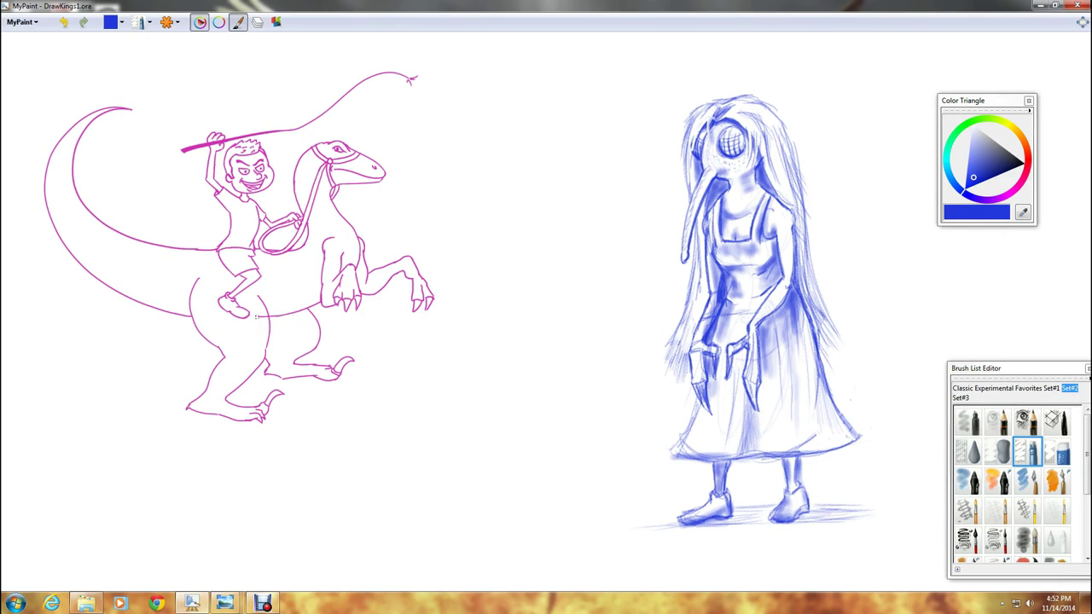